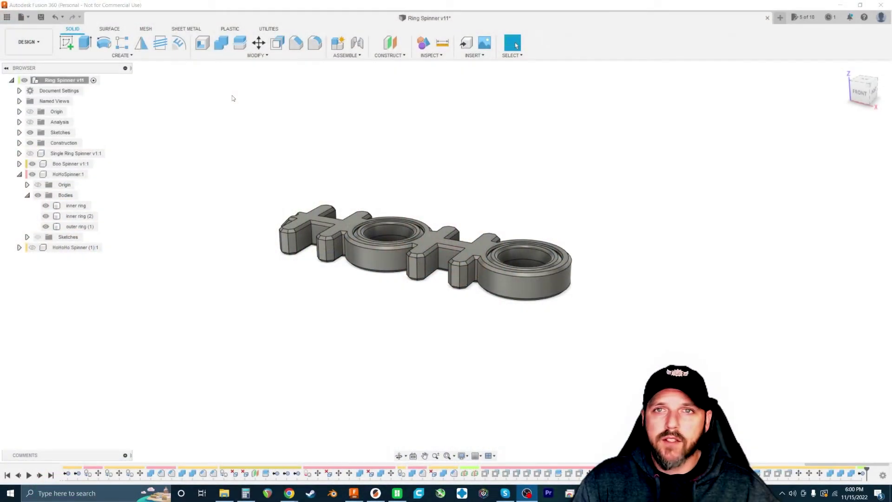
Step: Switch the ring spinner design to the Render workspace
{"action": "left_click", "coordinate": [40, 43]}
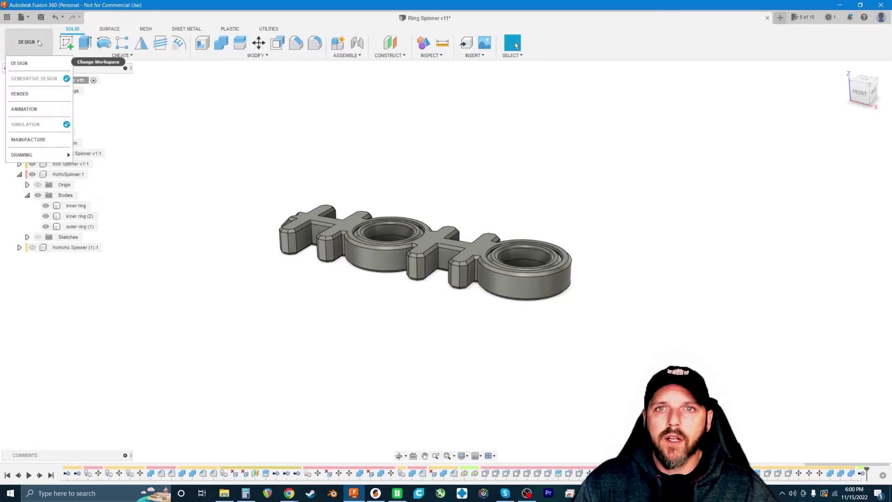
{"action": "left_click", "coordinate": [29, 95]}
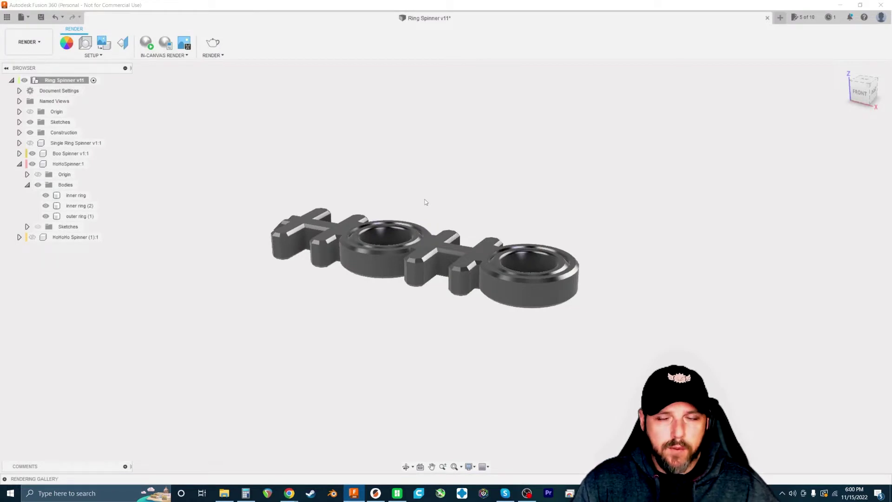
{"action": "left_click", "coordinate": [411, 253]}
{"action": "scroll", "coordinate": [453, 258], "scroll_direction": "up", "scroll_amount": 2}
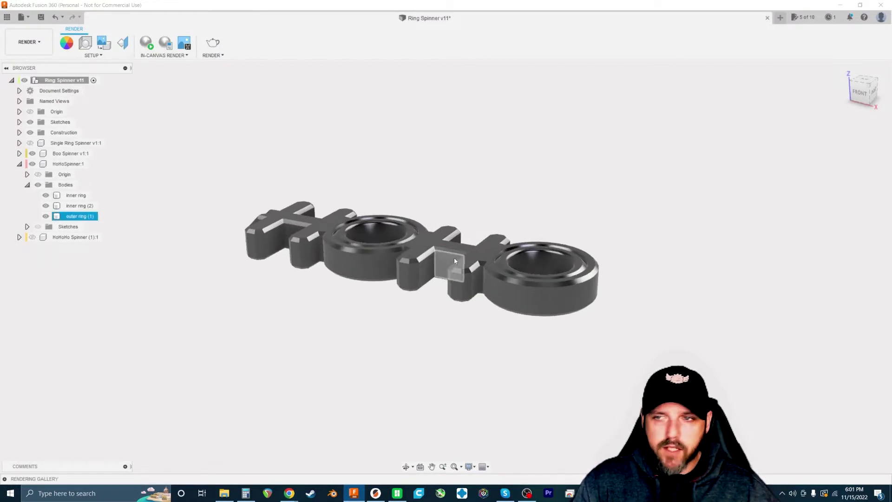
{"action": "scroll", "coordinate": [455, 256], "scroll_direction": "down", "scroll_amount": 1}
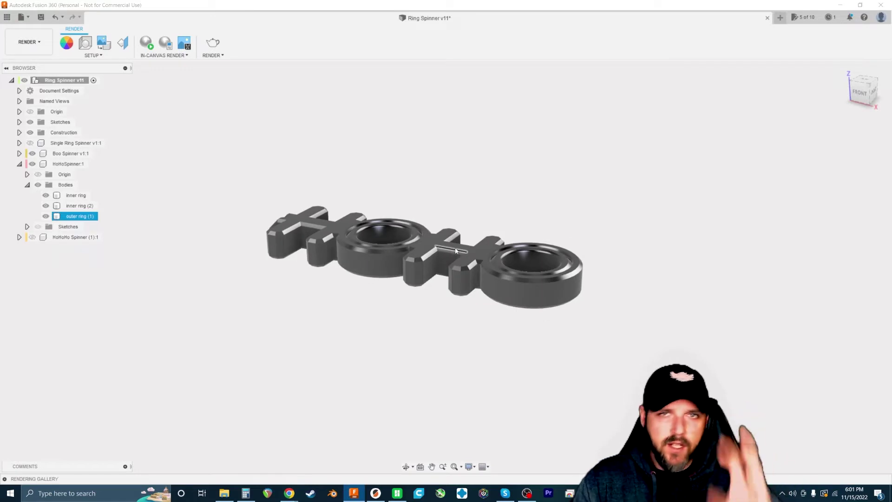
{"action": "key", "text": "Escape"}
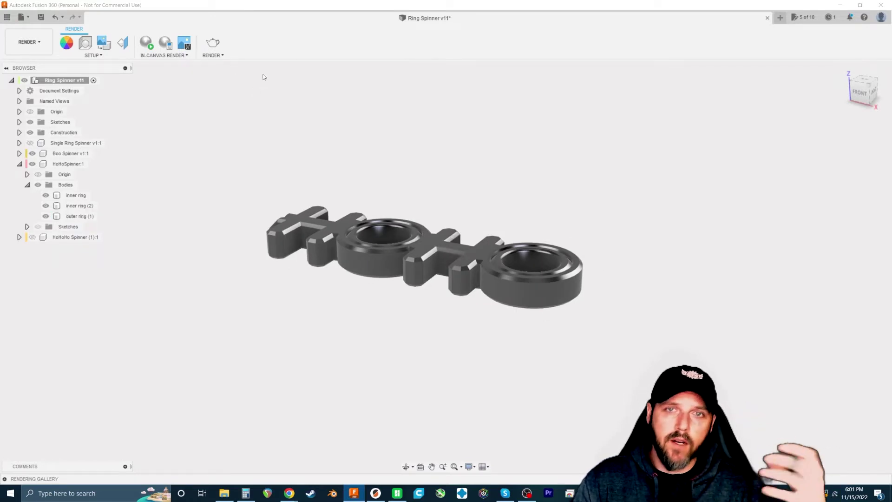
Step: Expand the rendering gallery to check its contents and collapse it again
{"action": "left_click", "coordinate": [6, 478]}
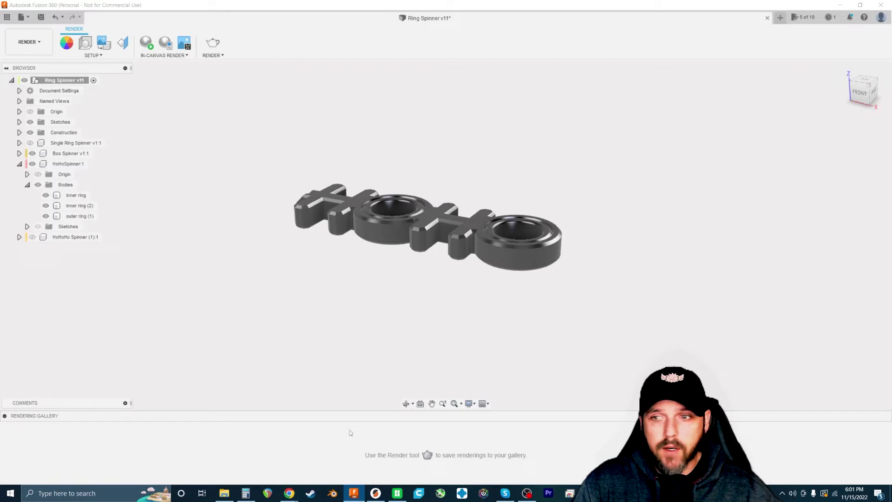
{"action": "left_click", "coordinate": [6, 416]}
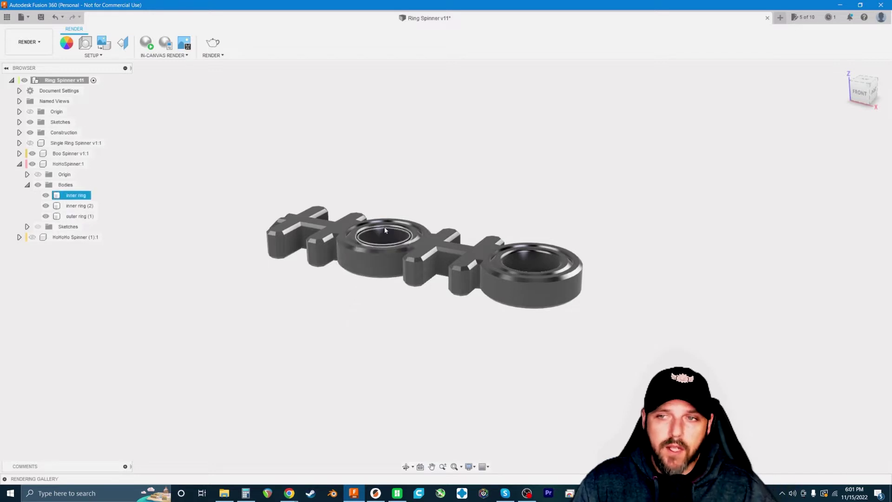
{"action": "middle_click_drag", "start_coordinate": [482, 202], "coordinate": [511, 169], "text": "shift"}
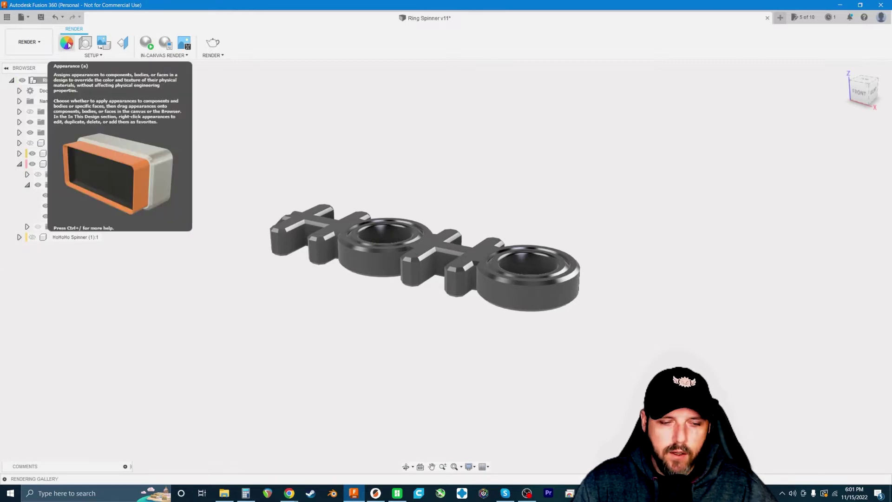
Step: Open the Appearance settings and apply the design's Steel - Satin appearance to the spinner's outer body
{"action": "key", "text": "a"}
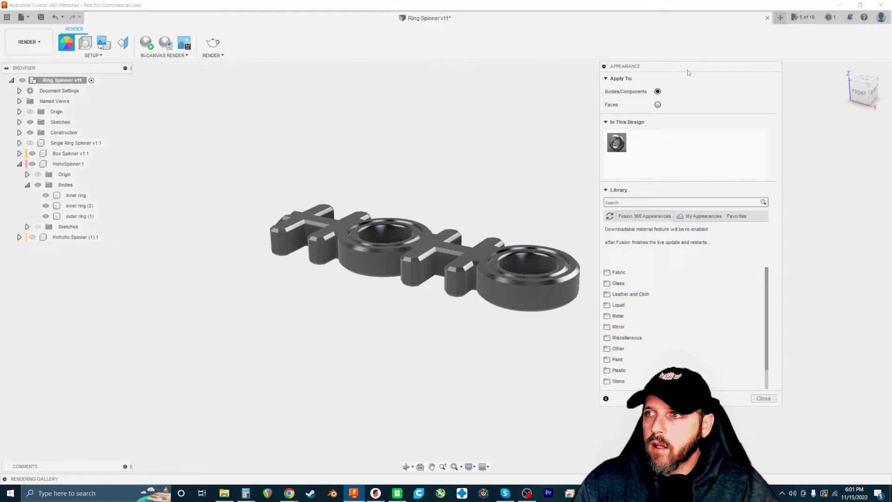
{"action": "left_click_drag", "start_coordinate": [687, 69], "coordinate": [716, 63]}
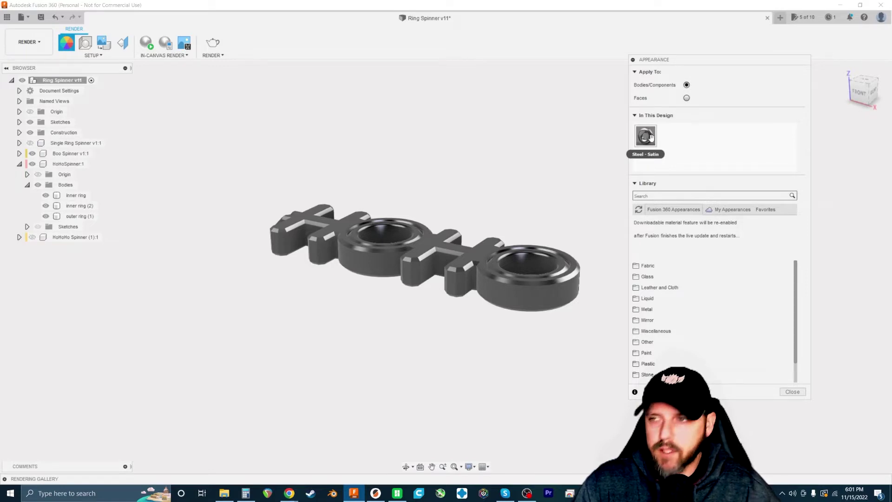
{"action": "mouse_move", "coordinate": [651, 136]}
{"action": "left_mouse_down"}
{"action": "mouse_move", "coordinate": [586, 155]}
{"action": "mouse_move", "coordinate": [497, 264]}
{"action": "mouse_move", "coordinate": [475, 264]}
{"action": "left_mouse_up"}
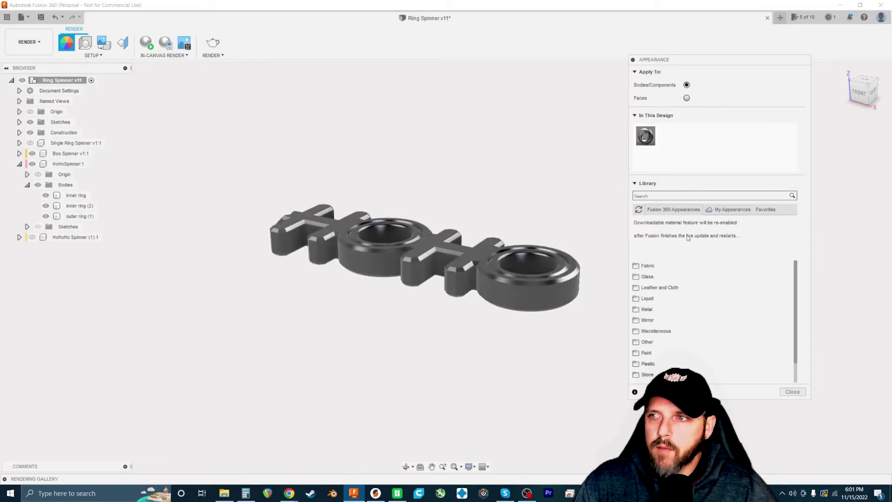
Step: Apply the ABS (White) appearance from the Plastic library to the inner ring of the spinner's last O
{"action": "scroll", "coordinate": [714, 291], "scroll_direction": "down", "scroll_amount": 1}
{"action": "scroll", "coordinate": [701, 293], "scroll_direction": "up", "scroll_amount": 1}
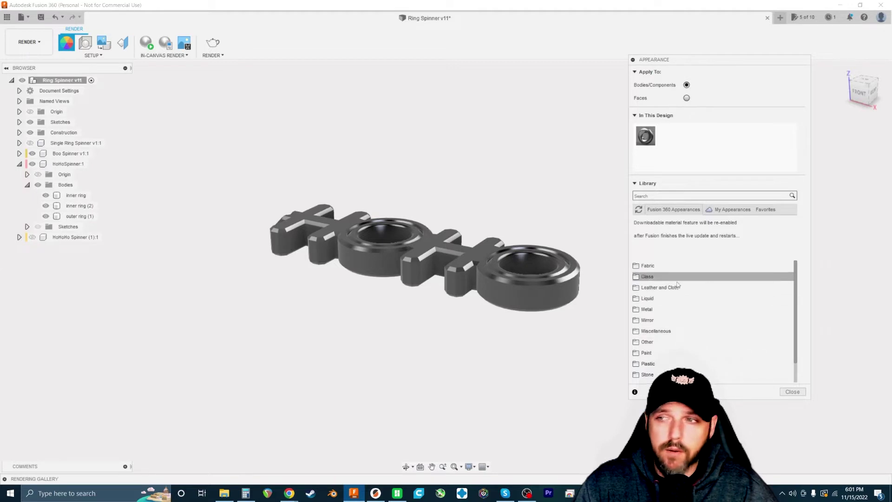
{"action": "scroll", "coordinate": [677, 290], "scroll_direction": "down", "scroll_amount": 1}
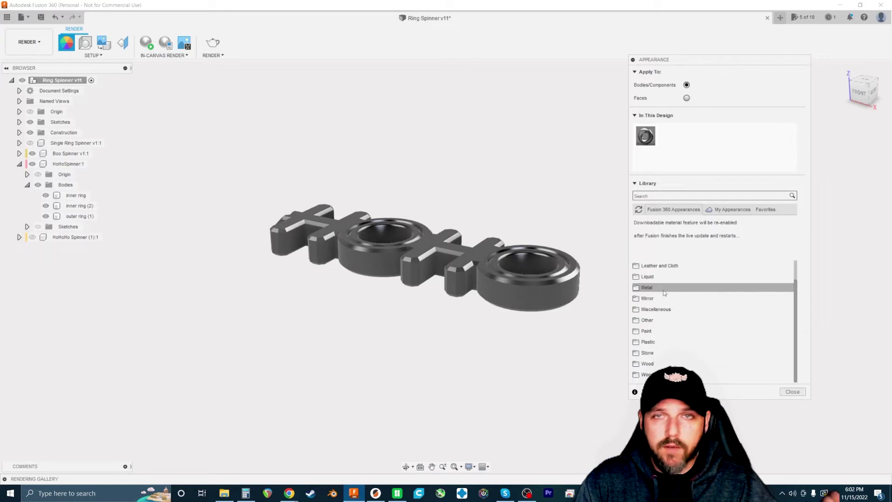
{"action": "left_click", "coordinate": [658, 340]}
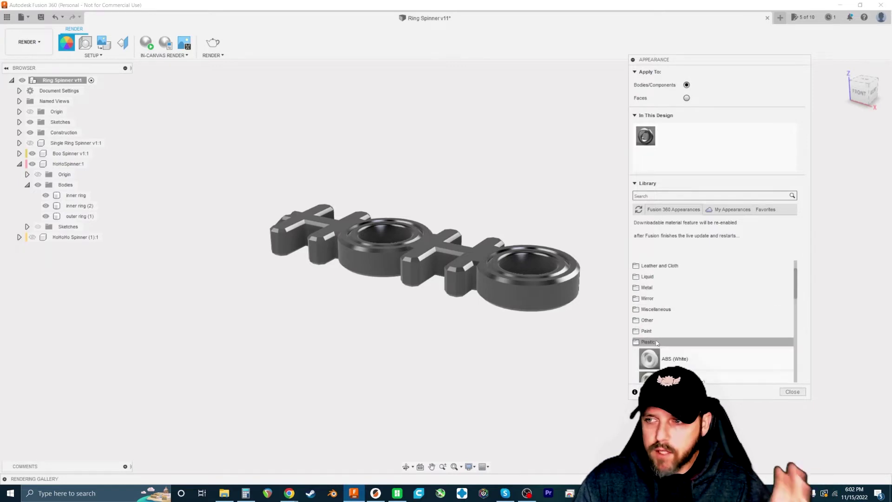
{"action": "scroll", "coordinate": [670, 339], "scroll_direction": "down", "scroll_amount": 2}
{"action": "scroll", "coordinate": [670, 339], "scroll_direction": "down", "scroll_amount": 2}
{"action": "left_click", "coordinate": [684, 328]}
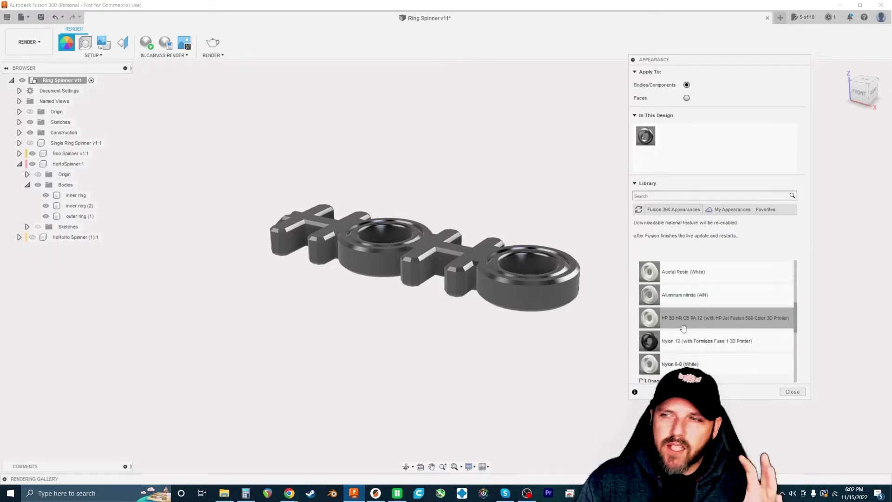
{"action": "scroll", "coordinate": [683, 328], "scroll_direction": "up", "scroll_amount": 2}
{"action": "left_click", "coordinate": [687, 318]}
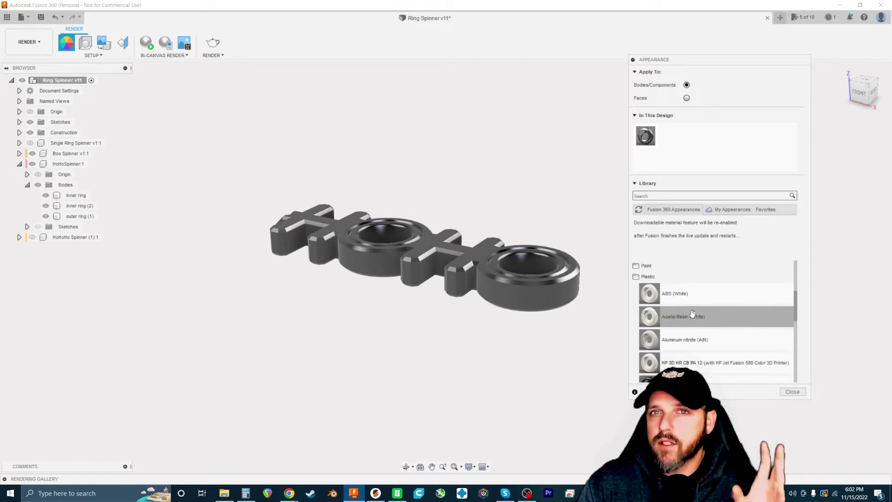
{"action": "left_click", "coordinate": [677, 292]}
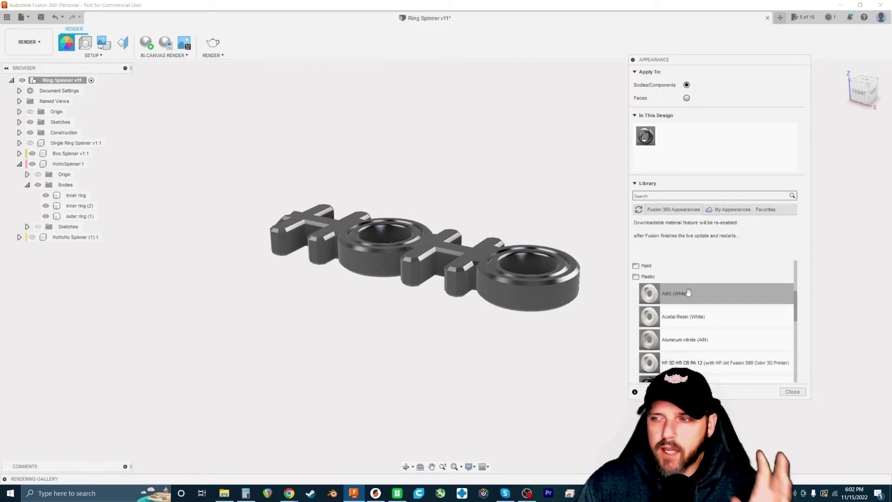
{"action": "left_click_drag", "start_coordinate": [692, 292], "coordinate": [495, 242]}
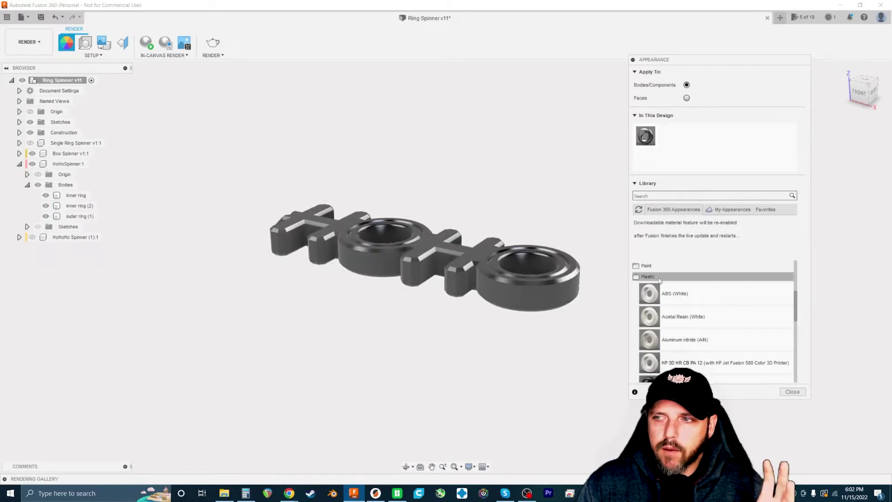
{"action": "left_click_drag", "start_coordinate": [699, 294], "coordinate": [514, 263]}
{"action": "scroll", "coordinate": [571, 233], "scroll_direction": "up", "scroll_amount": 5}
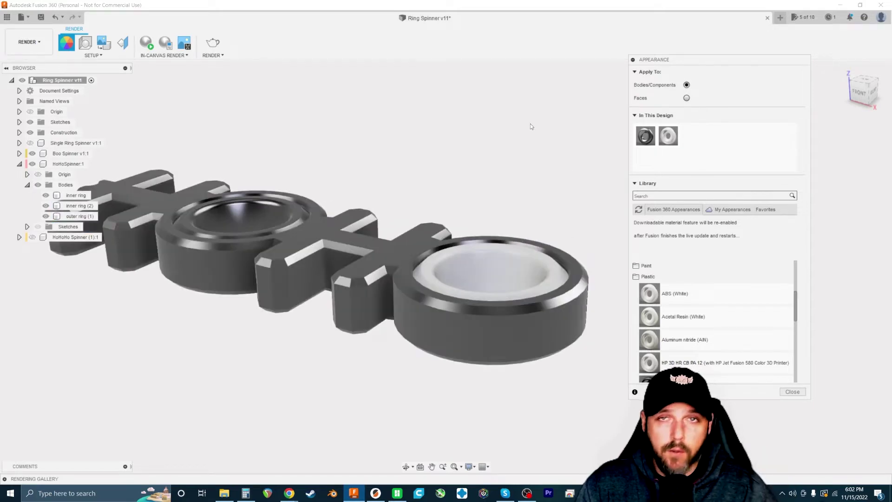
Step: Examine the other plastics in the appearance library and view the spinner with its white inner ring from a higher angle
{"action": "scroll", "coordinate": [472, 161], "scroll_direction": "down", "scroll_amount": 2}
{"action": "scroll", "coordinate": [472, 161], "scroll_direction": "down", "scroll_amount": 3}
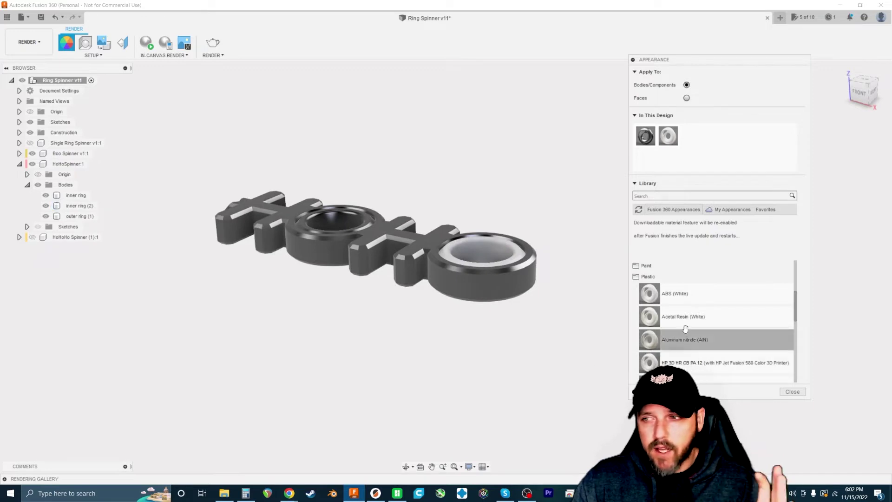
{"action": "scroll", "coordinate": [685, 328], "scroll_direction": "down", "scroll_amount": 5}
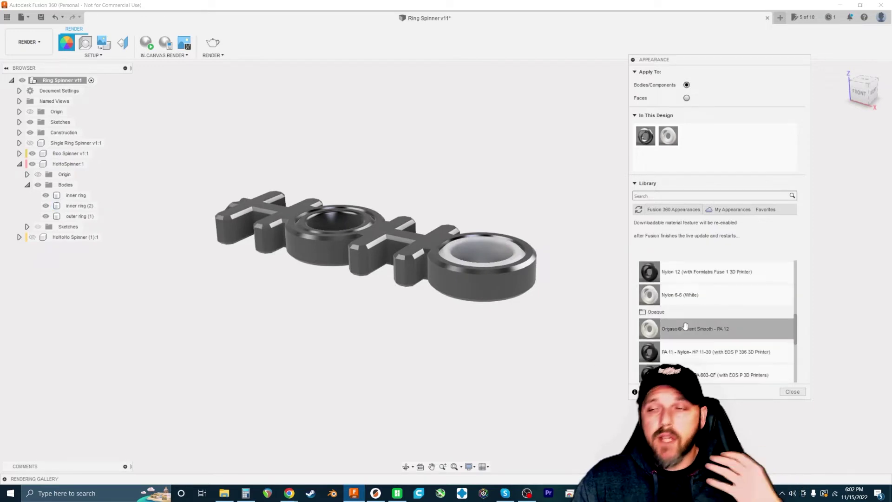
{"action": "scroll", "coordinate": [689, 314], "scroll_direction": "up", "scroll_amount": 5}
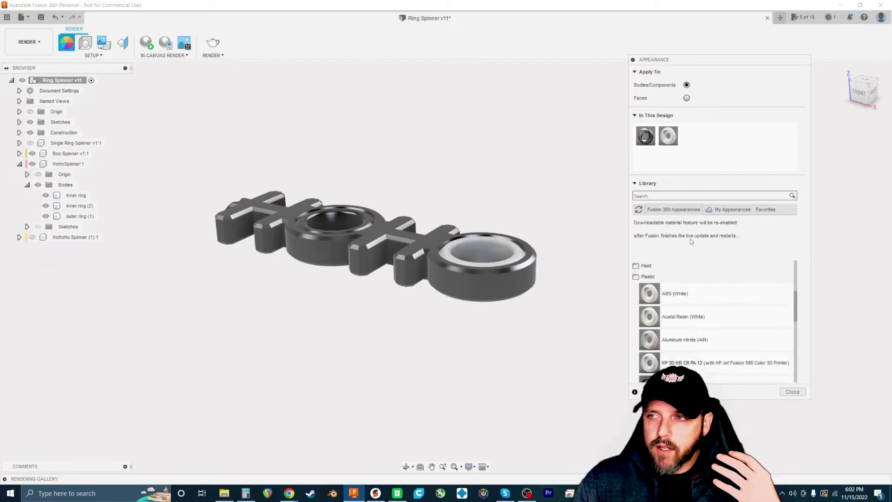
{"action": "right_click", "coordinate": [691, 195]}
{"action": "left_click", "coordinate": [690, 156]}
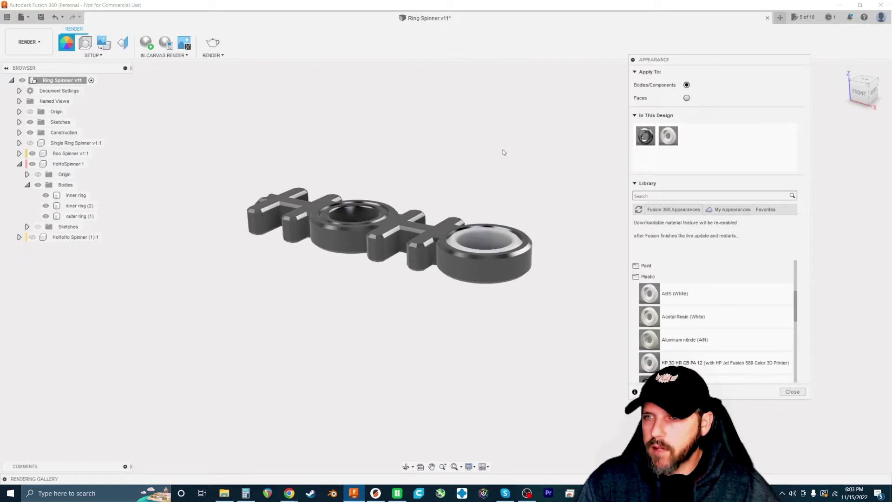
{"action": "middle_click_drag", "start_coordinate": [503, 151], "coordinate": [499, 240], "text": "shift"}
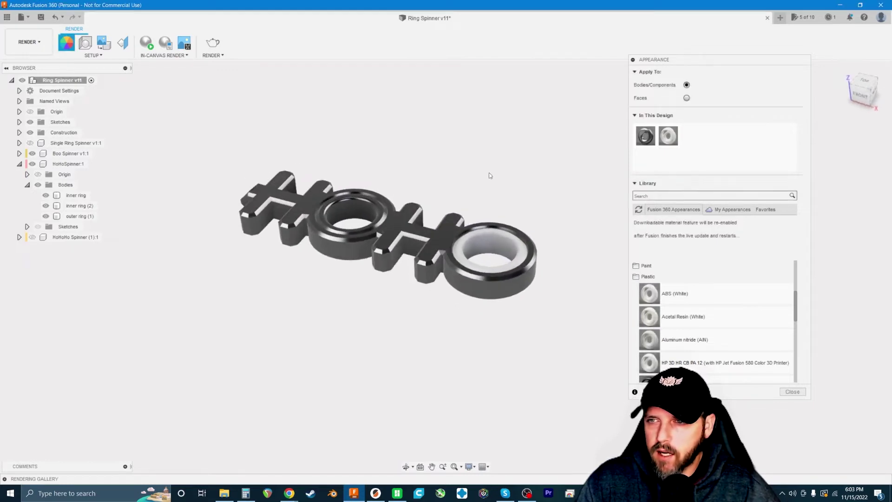
{"action": "left_click", "coordinate": [500, 240]}
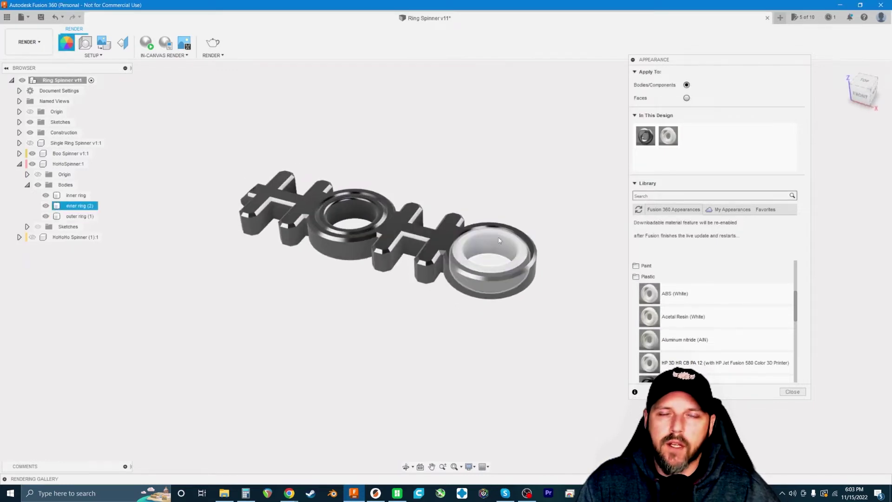
{"action": "left_click", "coordinate": [524, 214]}
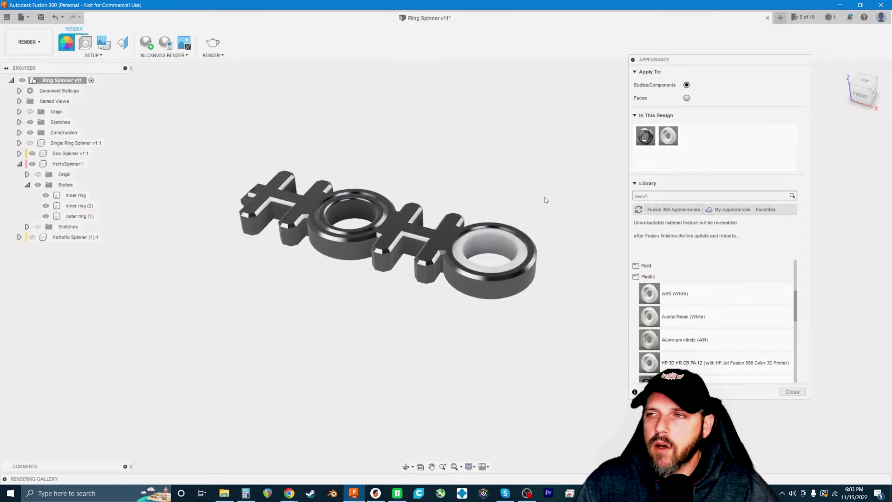
{"action": "middle_click_drag", "start_coordinate": [493, 165], "coordinate": [511, 173]}
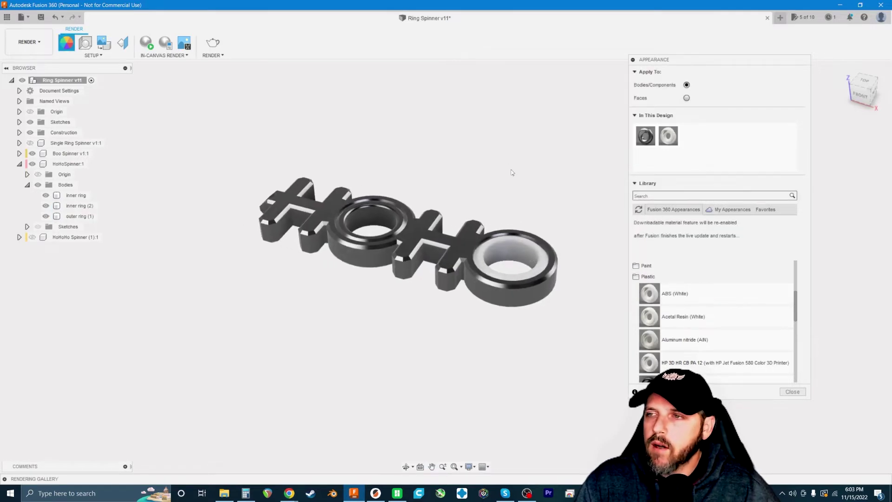
Step: Duplicate the ABS (White) appearance in this design and rename the copy ABS (Red) (1)
{"action": "right_click", "coordinate": [671, 135]}
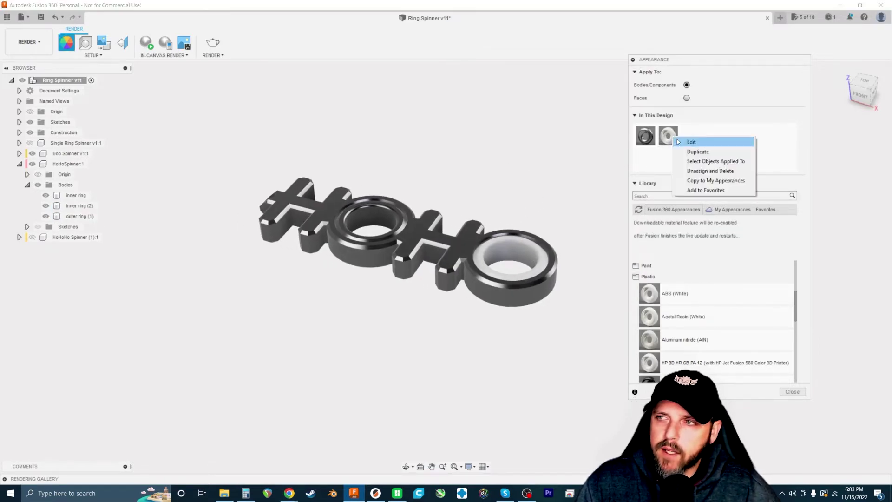
{"action": "left_click", "coordinate": [697, 153]}
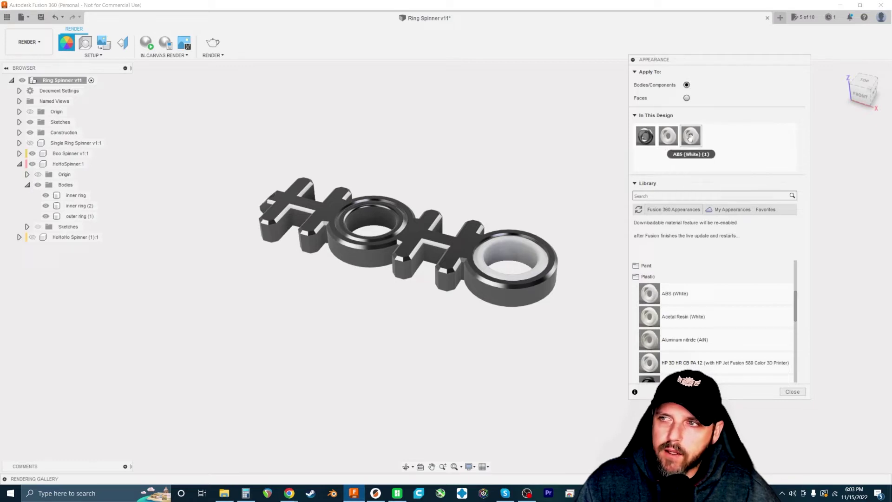
{"action": "right_click", "coordinate": [690, 134]}
{"action": "left_click", "coordinate": [731, 141]}
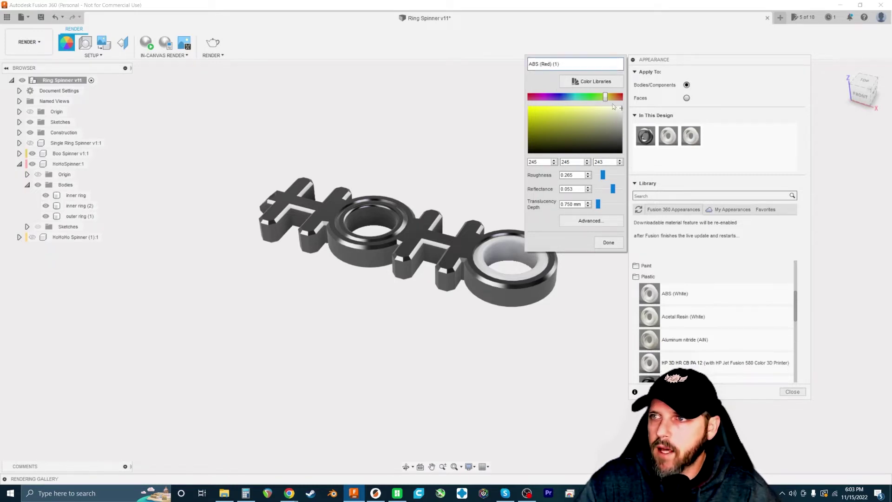
Step: Set the ABS (Red) (1) appearance's colour to pure red with RGB values 247, 0, 0
{"action": "left_click_drag", "start_coordinate": [605, 100], "coordinate": [527, 97]}
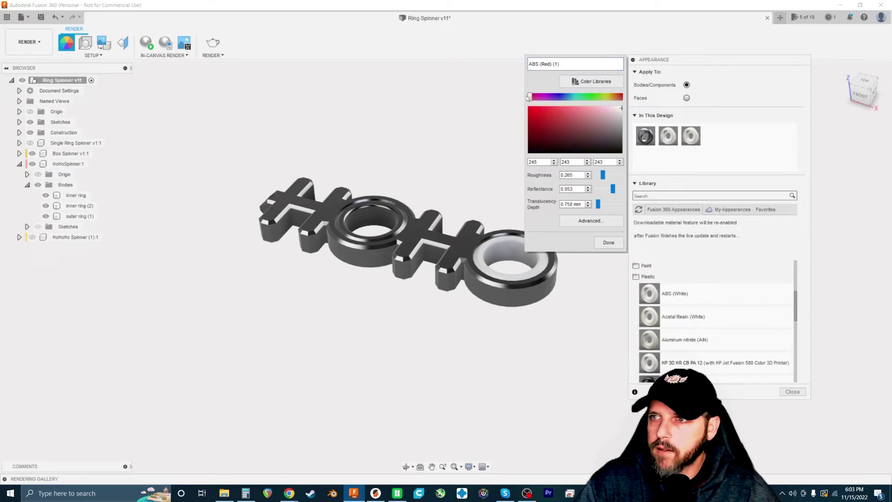
{"action": "left_click", "coordinate": [528, 110]}
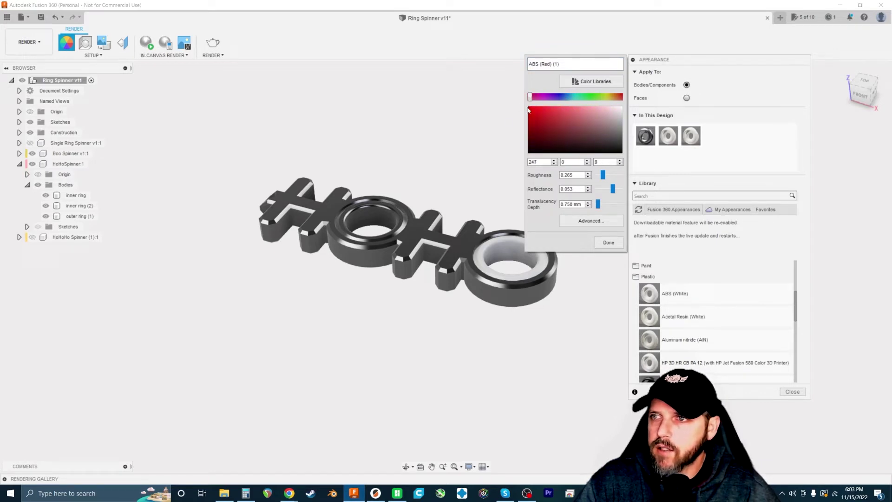
{"action": "left_click", "coordinate": [608, 241]}
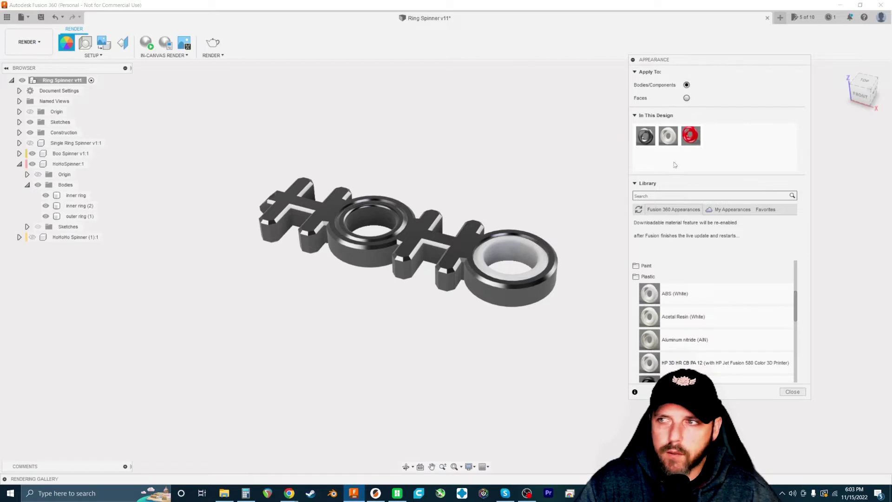
Step: Apply ABS (Red) (1) to the HoHo outer body and ABS (White) to the first O's inner ring
{"action": "left_click_drag", "start_coordinate": [690, 135], "coordinate": [469, 233]}
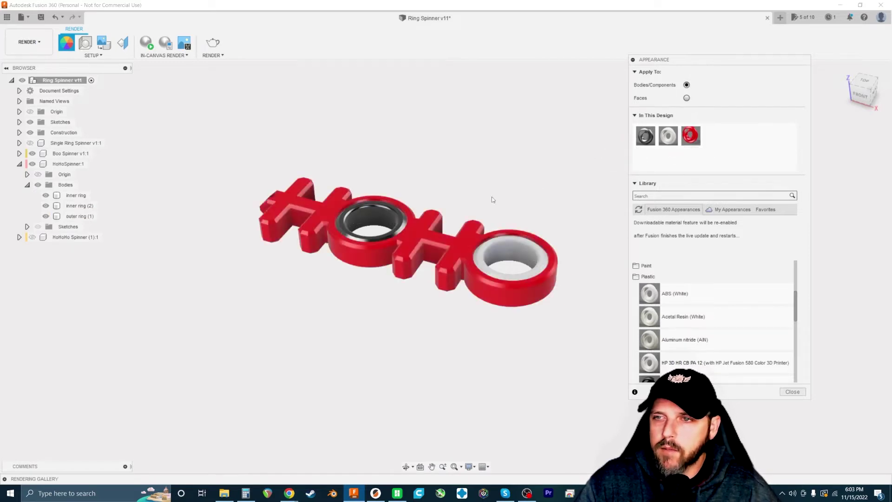
{"action": "left_click_drag", "start_coordinate": [668, 135], "coordinate": [386, 214]}
{"action": "scroll", "coordinate": [407, 181], "scroll_direction": "up", "scroll_amount": 4}
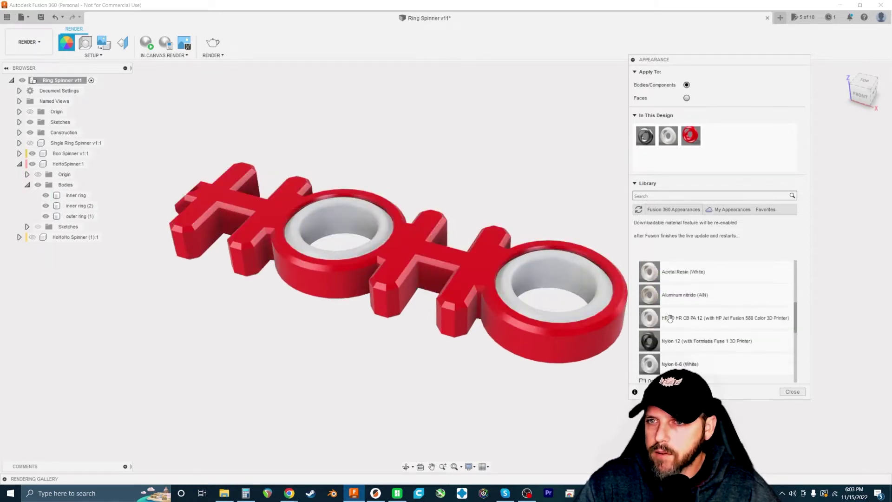
Step: Switch to applying appearances to faces and put ABS (White) on the HoHo outer body's upper and underside faces
{"action": "scroll", "coordinate": [557, 189], "scroll_direction": "down", "scroll_amount": 3}
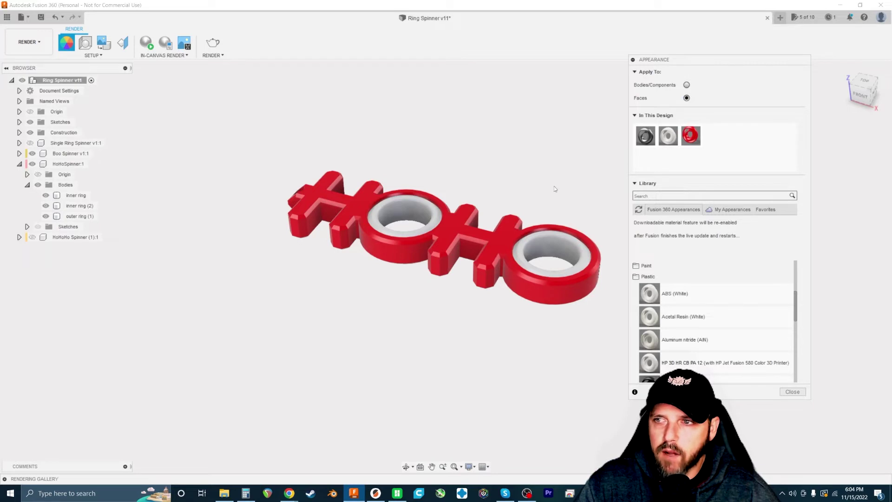
{"action": "scroll", "coordinate": [554, 186], "scroll_direction": "up", "scroll_amount": 3}
{"action": "left_click_drag", "start_coordinate": [668, 136], "coordinate": [483, 250]}
{"action": "middle_click_drag", "start_coordinate": [521, 151], "coordinate": [622, 124], "text": "shift"}
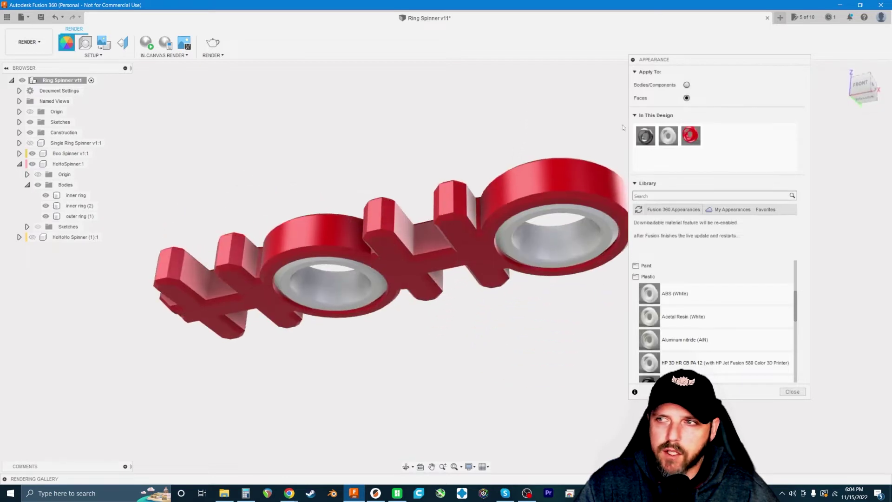
{"action": "left_click_drag", "start_coordinate": [668, 136], "coordinate": [486, 260]}
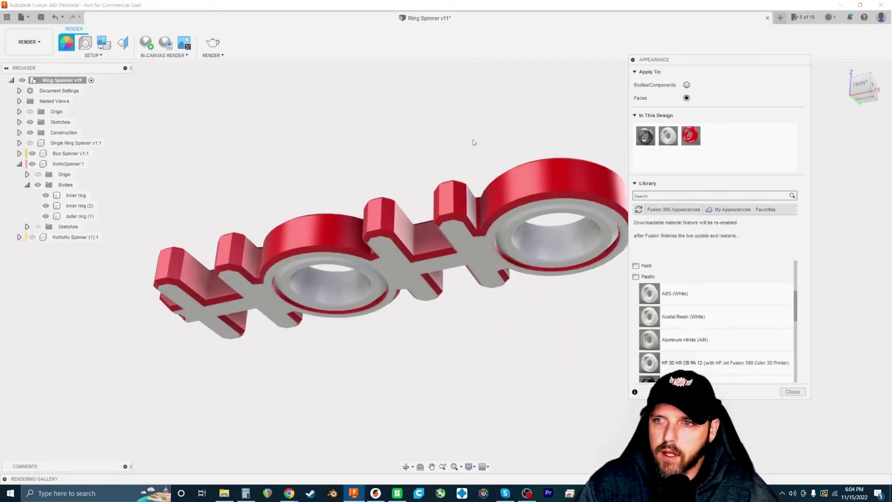
{"action": "middle_click_drag", "start_coordinate": [474, 141], "coordinate": [464, 164], "text": "shift"}
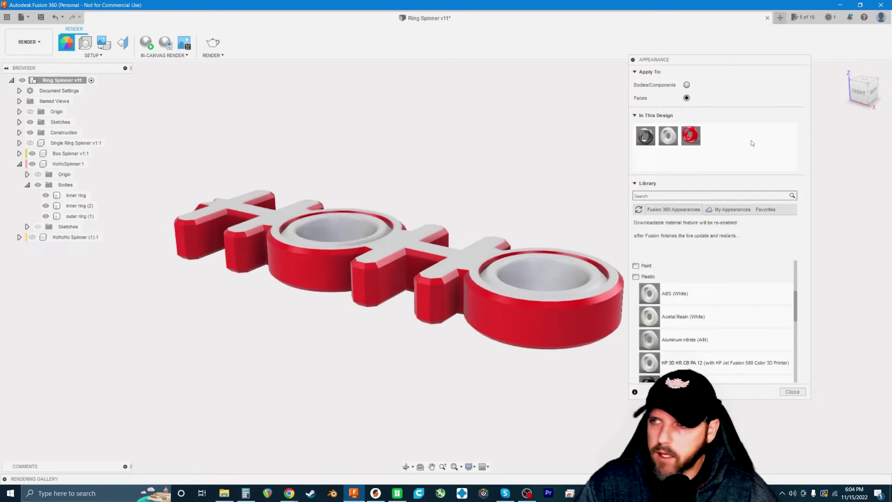
Step: Switch back to bodies/components and reapply ABS (Red) (1) to the HoHo outer body, removing its face appearances
{"action": "left_click", "coordinate": [687, 85]}
{"action": "left_click_drag", "start_coordinate": [691, 135], "coordinate": [511, 223]}
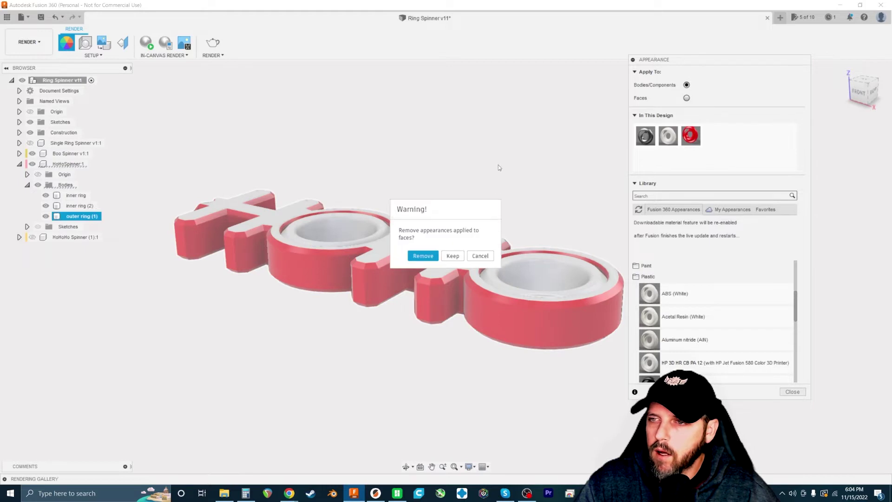
{"action": "left_click", "coordinate": [422, 256]}
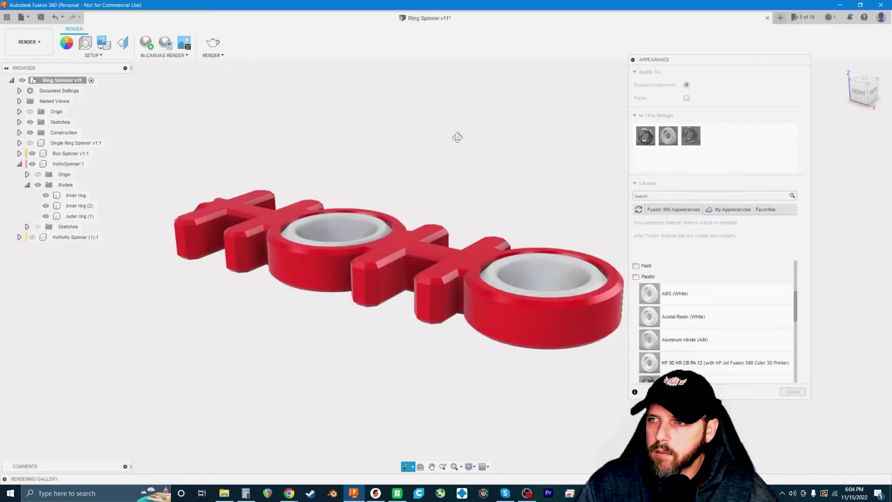
Step: Examine the red surface of the HoHo outer body from several angles
{"action": "middle_click_drag", "start_coordinate": [457, 138], "coordinate": [501, 144], "text": "shift"}
{"action": "scroll", "coordinate": [508, 315], "scroll_direction": "down", "scroll_amount": 3}
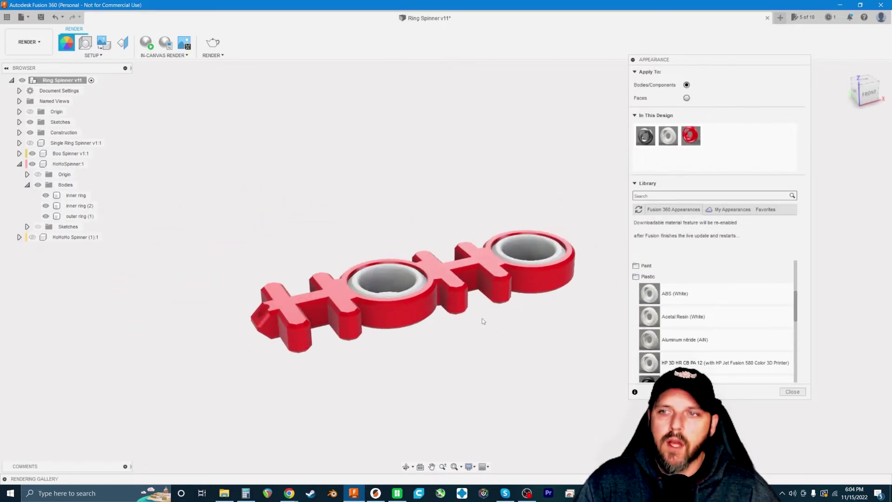
{"action": "left_click", "coordinate": [496, 285]}
{"action": "scroll", "coordinate": [500, 306], "scroll_direction": "up", "scroll_amount": 2}
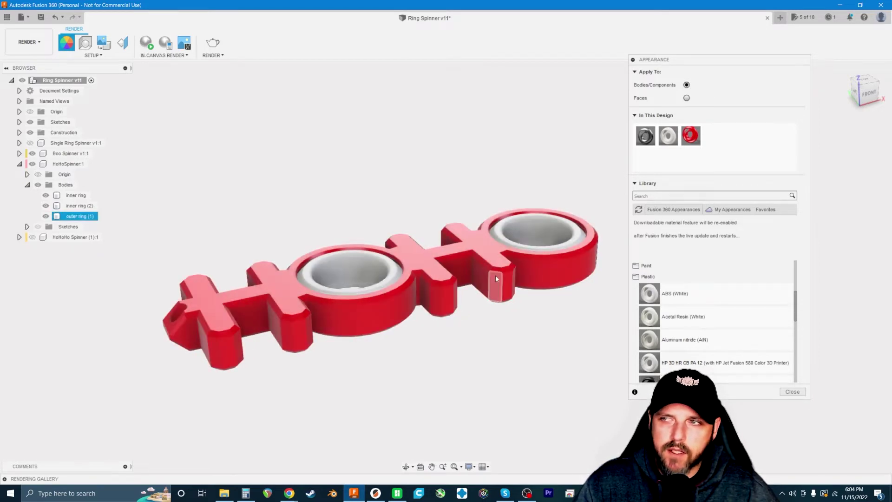
{"action": "middle_click_drag", "start_coordinate": [526, 286], "coordinate": [484, 239], "text": "shift"}
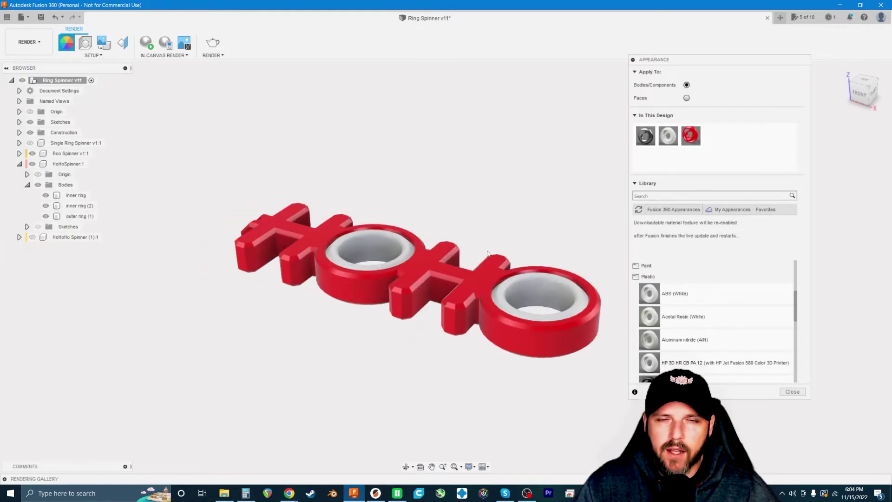
{"action": "scroll", "coordinate": [492, 255], "scroll_direction": "up", "scroll_amount": 2}
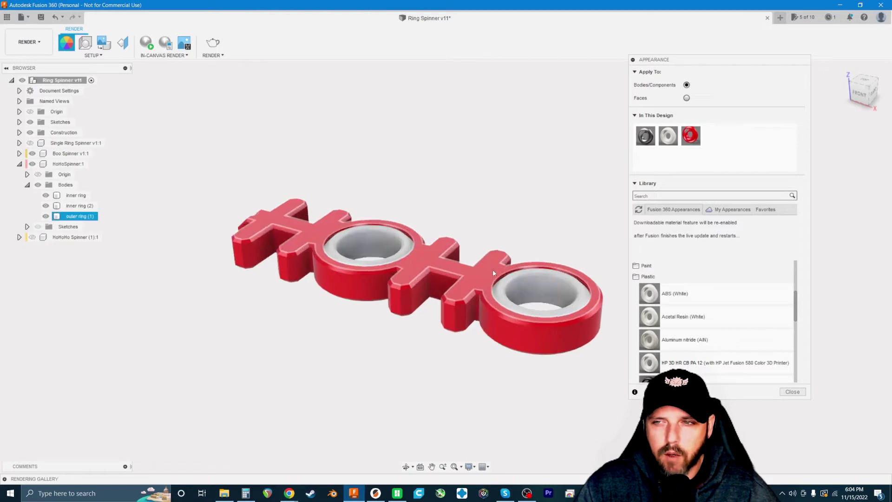
{"action": "left_click", "coordinate": [492, 269]}
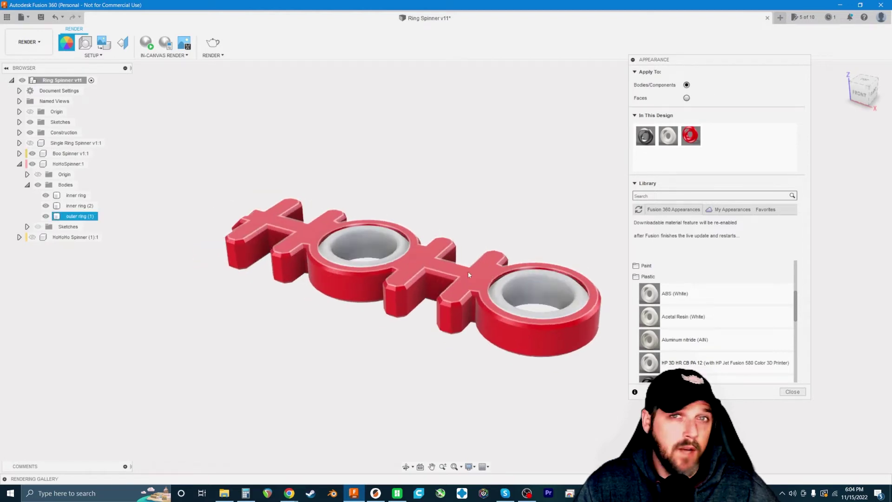
Step: Edit the ABS (Red) (1) appearance and set its roughness to 0.509
{"action": "right_click", "coordinate": [691, 140]}
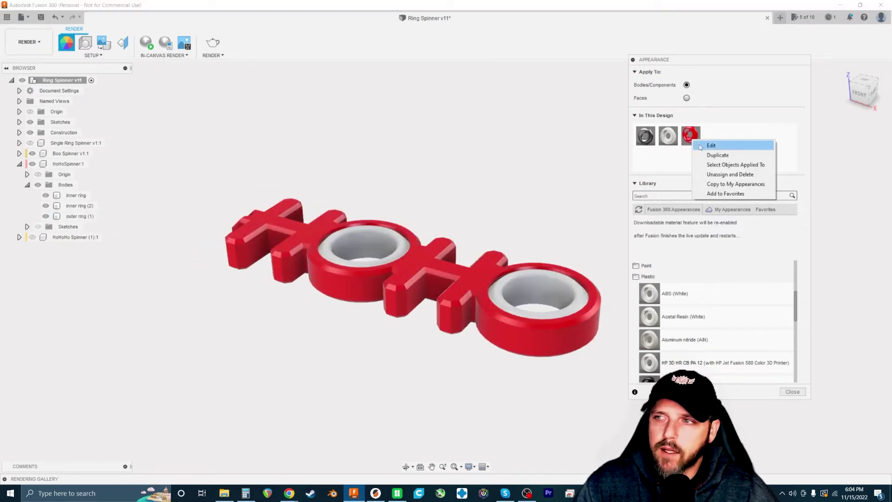
{"action": "left_click", "coordinate": [717, 147]}
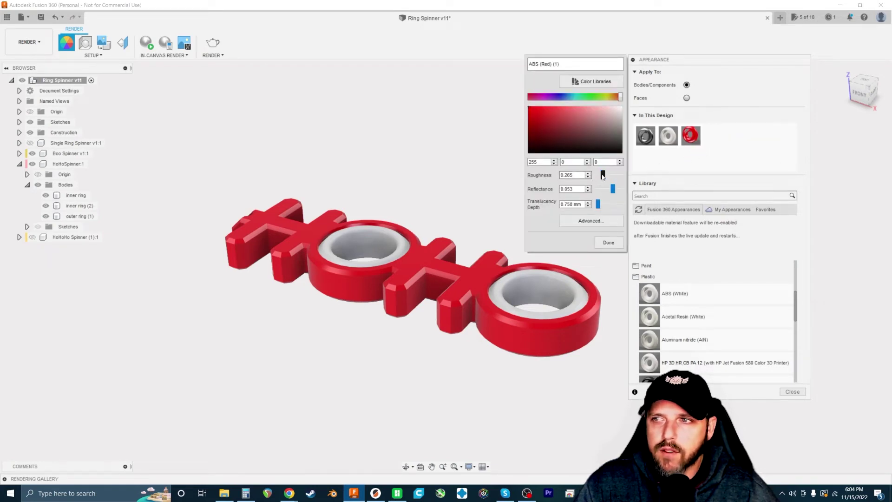
{"action": "left_click_drag", "start_coordinate": [605, 177], "coordinate": [606, 175]}
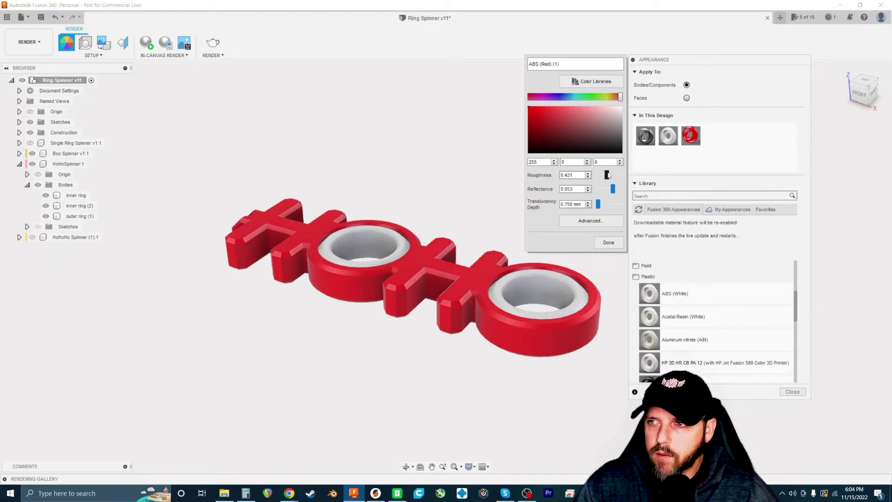
{"action": "mouse_move", "coordinate": [608, 175]}
{"action": "left_mouse_down"}
{"action": "mouse_move", "coordinate": [617, 174]}
{"action": "mouse_move", "coordinate": [609, 175]}
{"action": "left_mouse_up"}
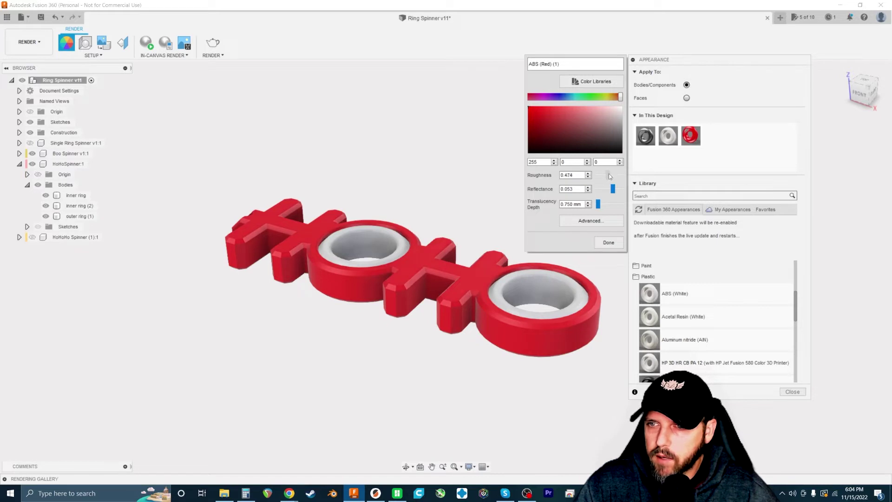
{"action": "left_click_drag", "start_coordinate": [609, 175], "coordinate": [610, 175]}
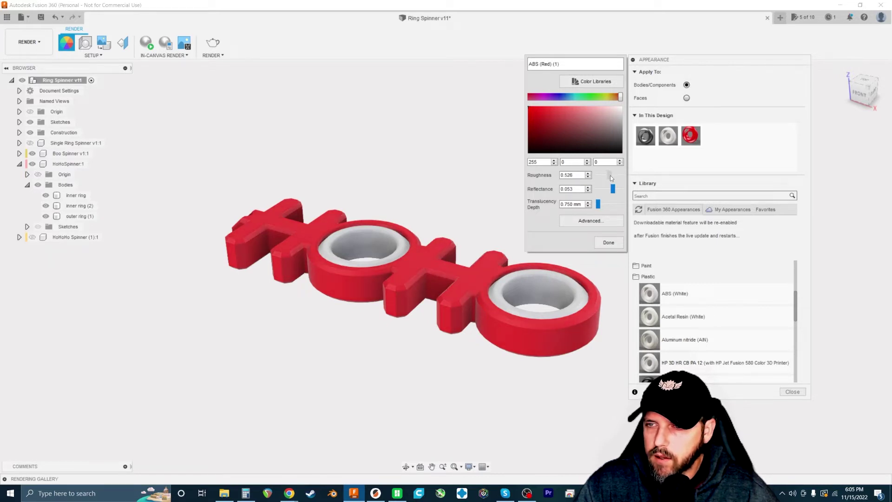
{"action": "left_click", "coordinate": [609, 175]}
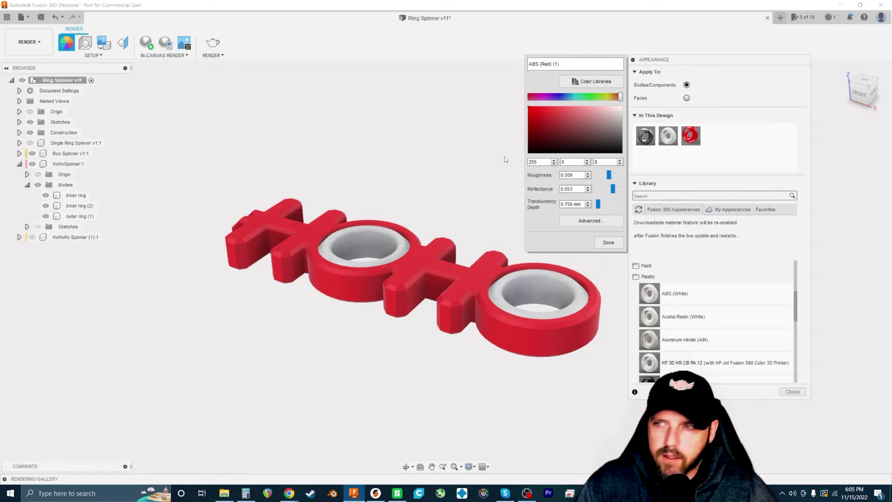
{"action": "left_click", "coordinate": [607, 244]}
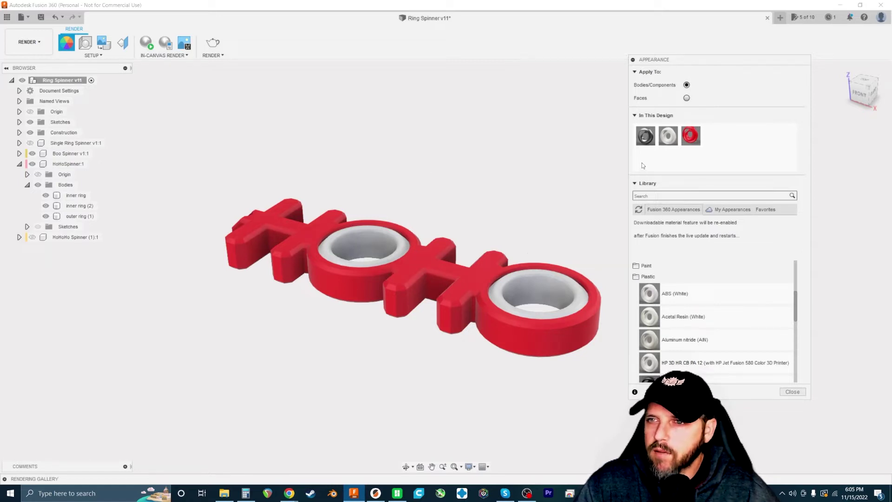
Step: Edit the ABS (White) appearance and raise its roughness to about 0.368
{"action": "right_click", "coordinate": [666, 136]}
{"action": "left_click", "coordinate": [674, 142]}
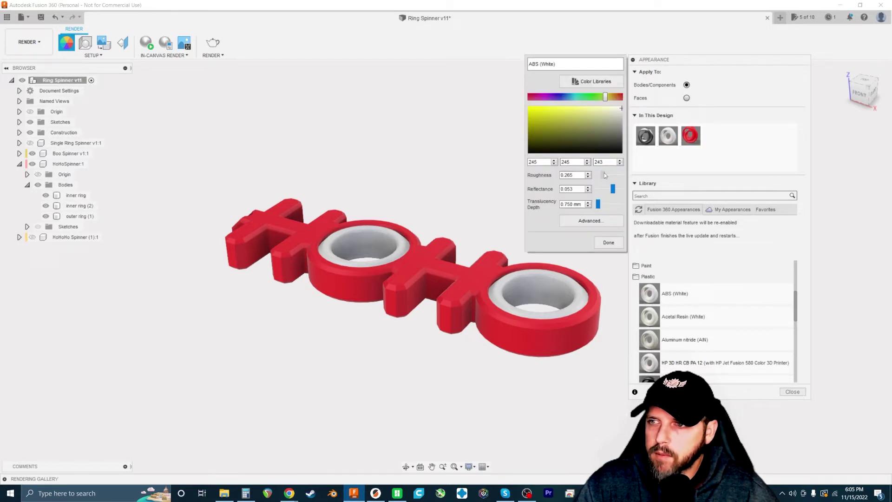
{"action": "mouse_move", "coordinate": [605, 175]}
{"action": "left_mouse_down"}
{"action": "mouse_move", "coordinate": [616, 175]}
{"action": "mouse_move", "coordinate": [602, 175]}
{"action": "left_mouse_up"}
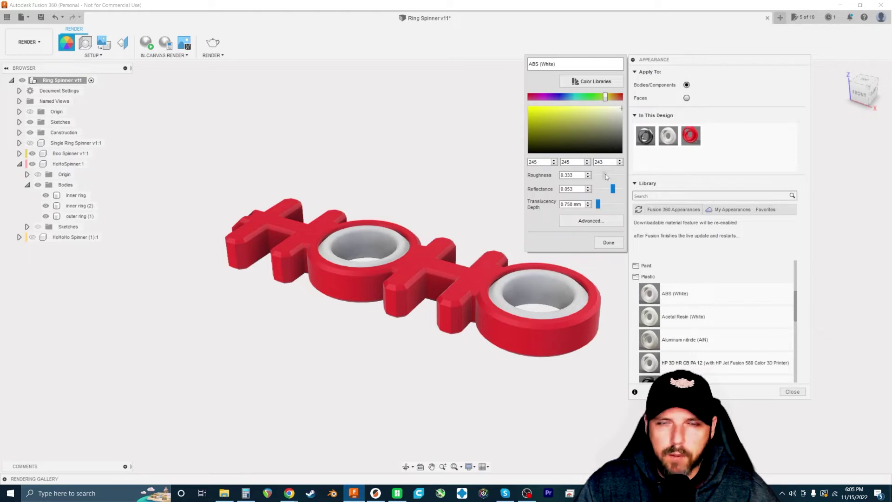
{"action": "left_click_drag", "start_coordinate": [606, 175], "coordinate": [605, 175]}
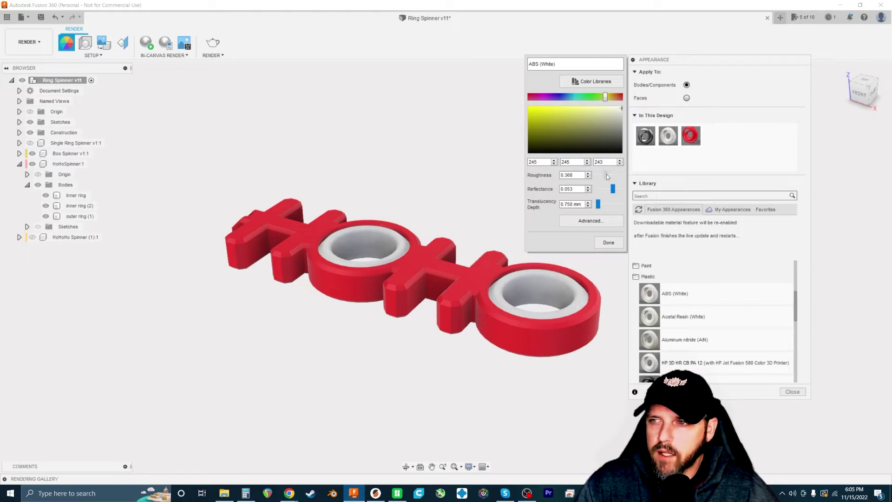
{"action": "left_click", "coordinate": [608, 243]}
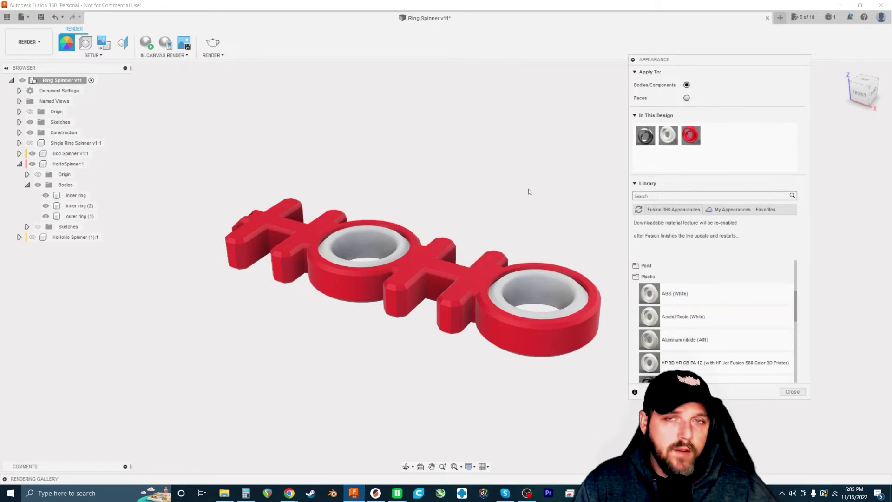
Step: Clear the outer body selection and collapse the Plastic folder in the appearance library
{"action": "left_click", "coordinate": [425, 274]}
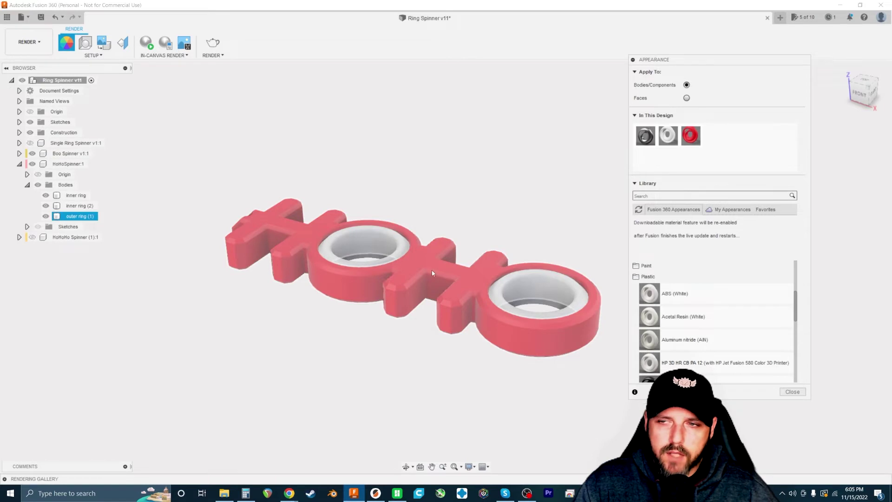
{"action": "key", "text": "Escape"}
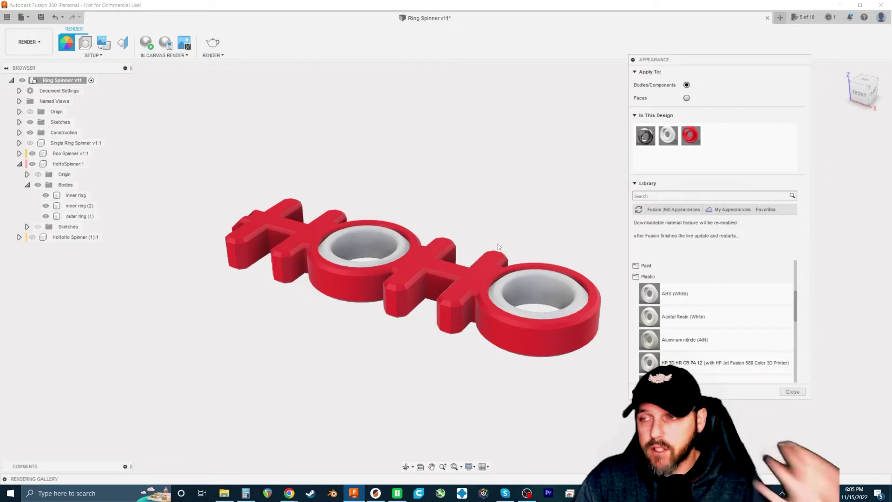
{"action": "left_click", "coordinate": [659, 279]}
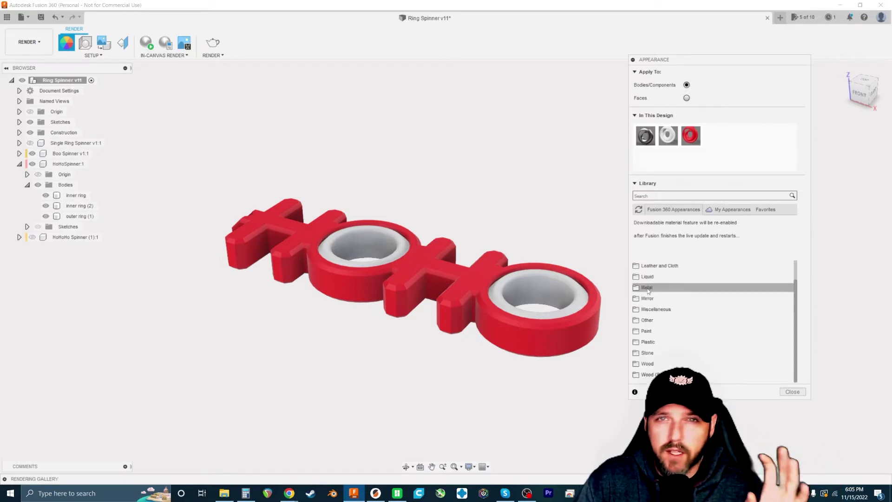
Step: Review the advanced material parameters of the ABS (Red) (1) appearance and close them without changes
{"action": "right_click", "coordinate": [689, 135]}
{"action": "left_click", "coordinate": [704, 151]}
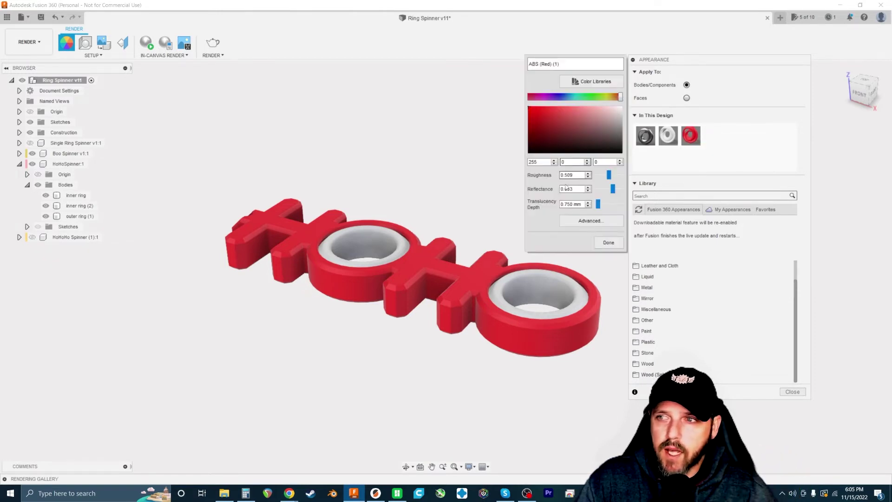
{"action": "left_click", "coordinate": [581, 221]}
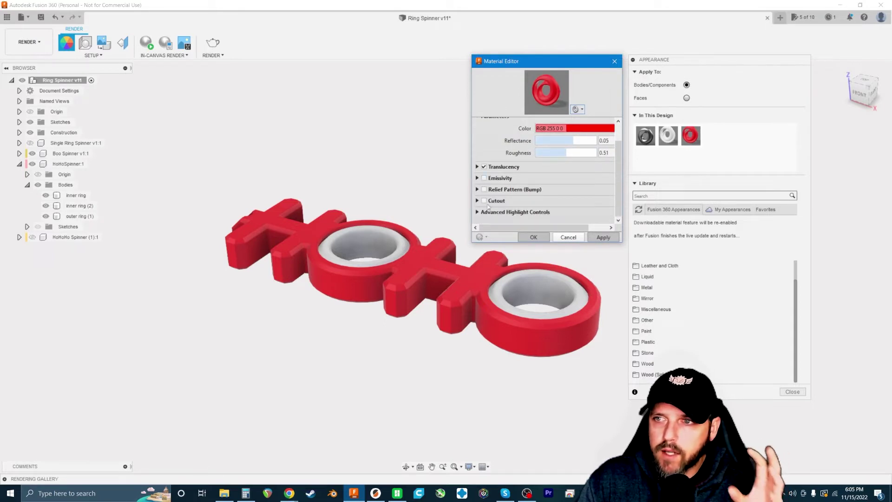
{"action": "scroll", "coordinate": [536, 181], "scroll_direction": "up", "scroll_amount": 2}
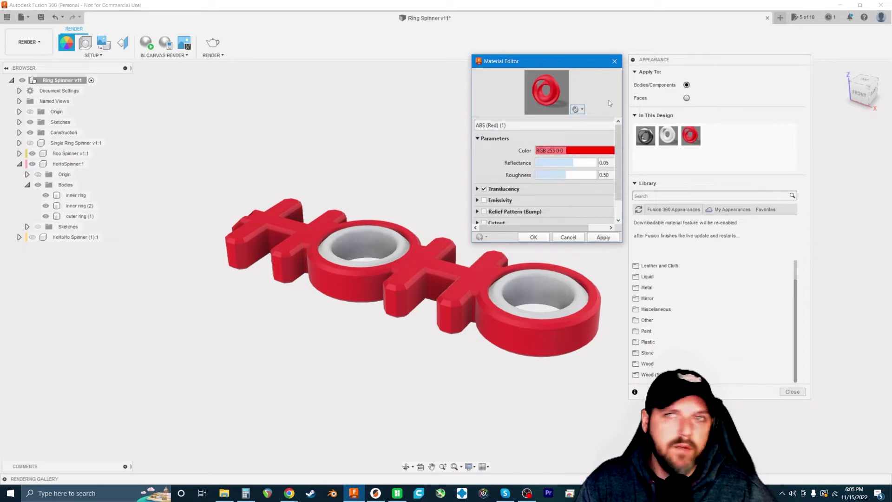
{"action": "left_click", "coordinate": [614, 61]}
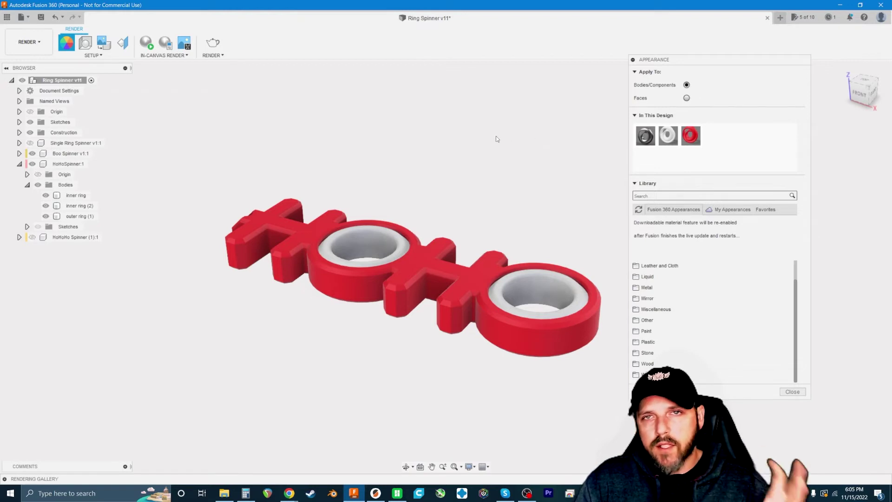
Step: Finish editing appearances and switch from the Render to the Design workspace
{"action": "scroll", "coordinate": [492, 137], "scroll_direction": "down", "scroll_amount": 1}
{"action": "scroll", "coordinate": [477, 135], "scroll_direction": "up", "scroll_amount": 1}
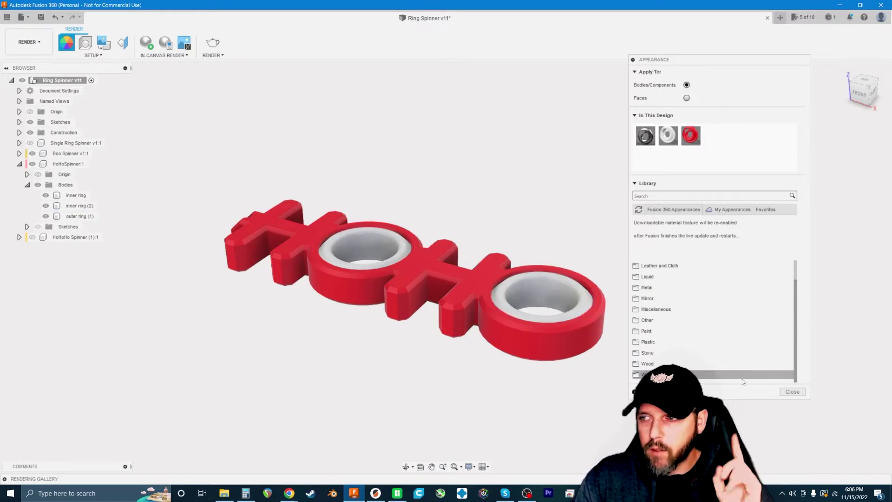
{"action": "left_click", "coordinate": [801, 394]}
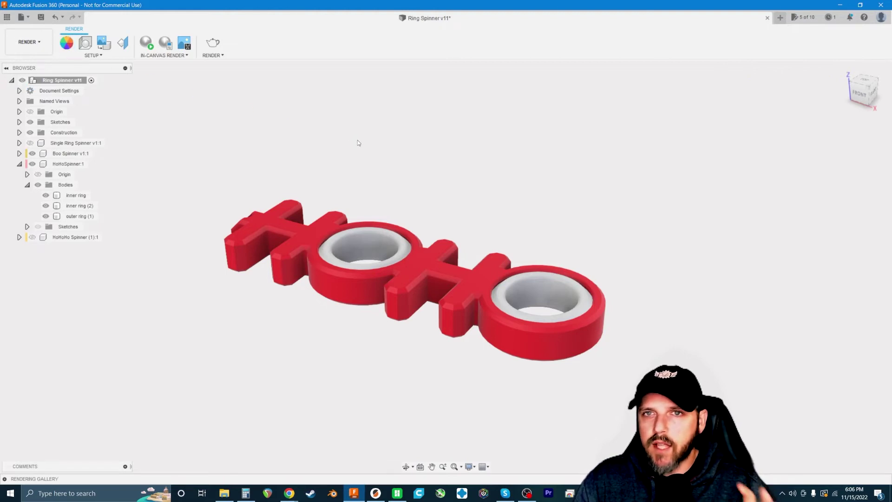
{"action": "left_click", "coordinate": [34, 43]}
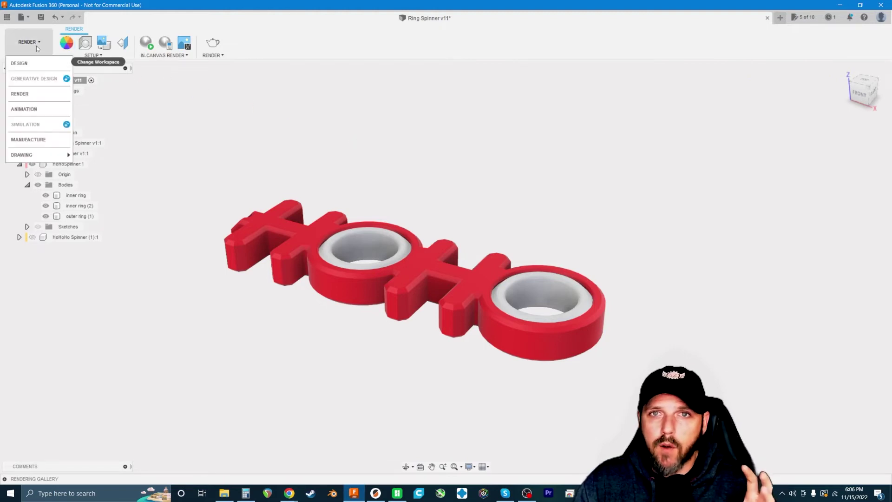
{"action": "left_click", "coordinate": [38, 65]}
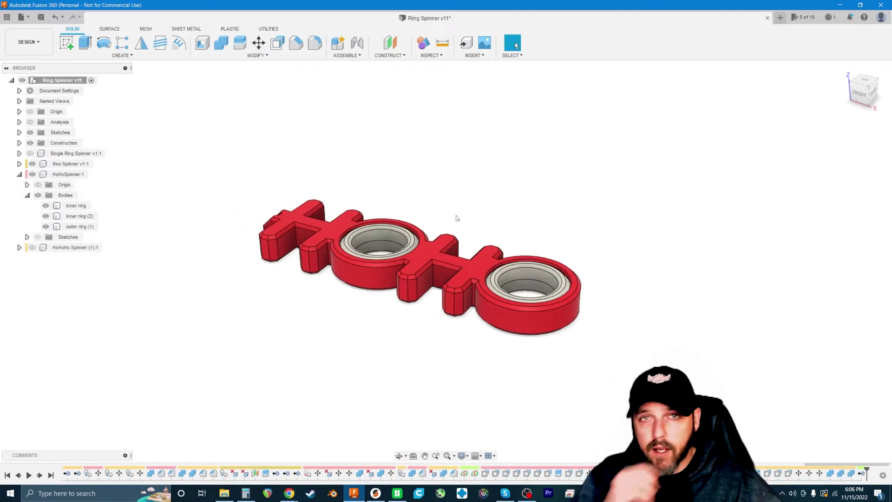
Step: Start the Appearance command in the Design workspace and apply the dark grey appearance to the HoHo outer body
{"action": "key", "text": "a"}
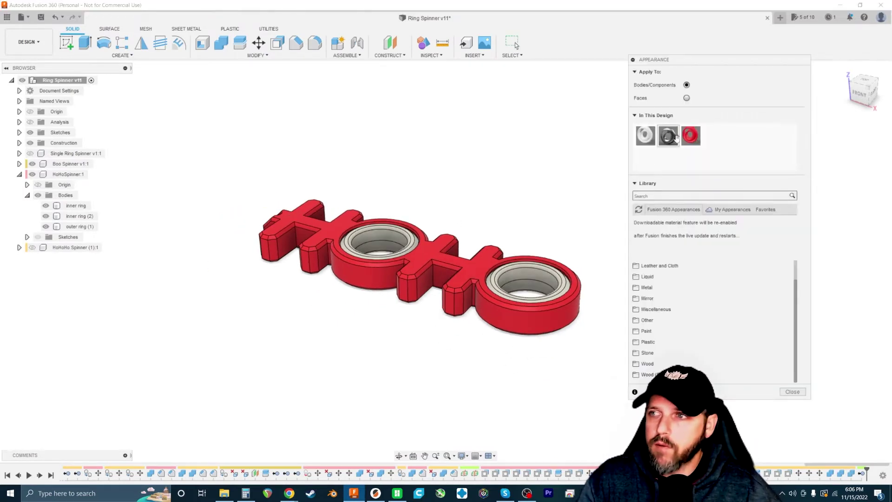
{"action": "left_click_drag", "start_coordinate": [672, 137], "coordinate": [573, 313]}
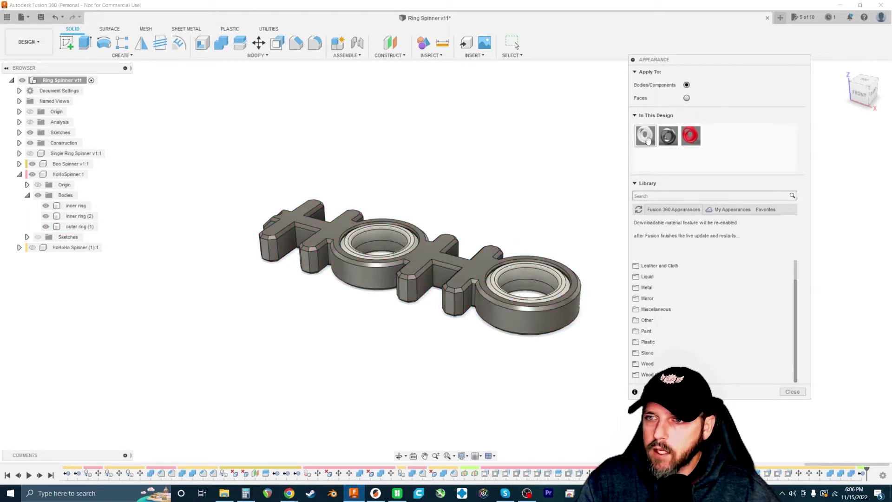
Step: Apply the red appearance from this design to the HoHo outer body and return to the Render workspace
{"action": "left_click_drag", "start_coordinate": [691, 135], "coordinate": [588, 284]}
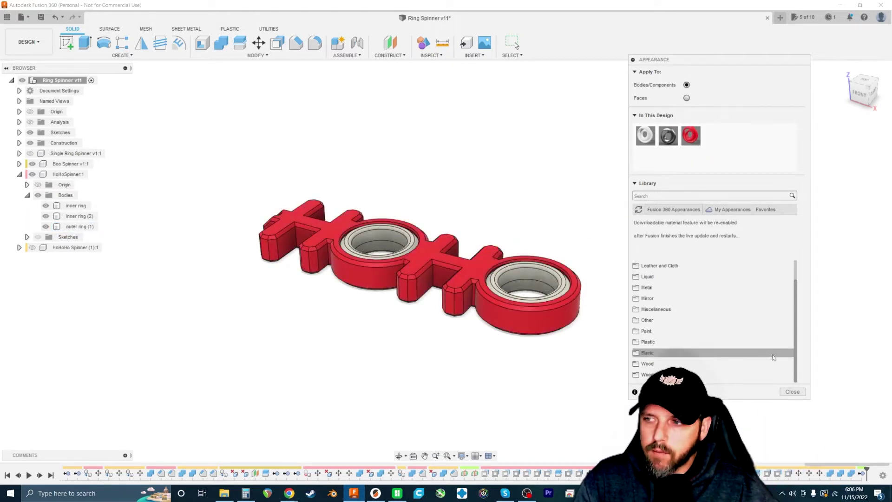
{"action": "left_click", "coordinate": [792, 391]}
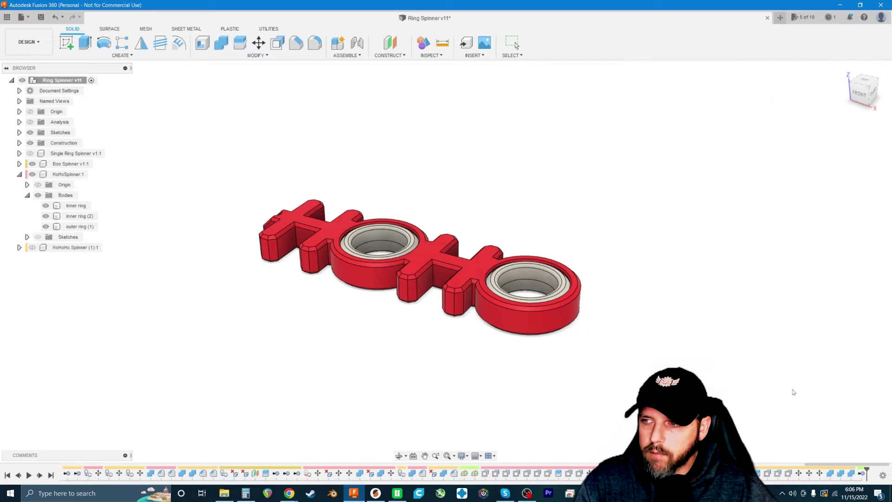
{"action": "left_click", "coordinate": [35, 43]}
{"action": "left_click", "coordinate": [38, 94]}
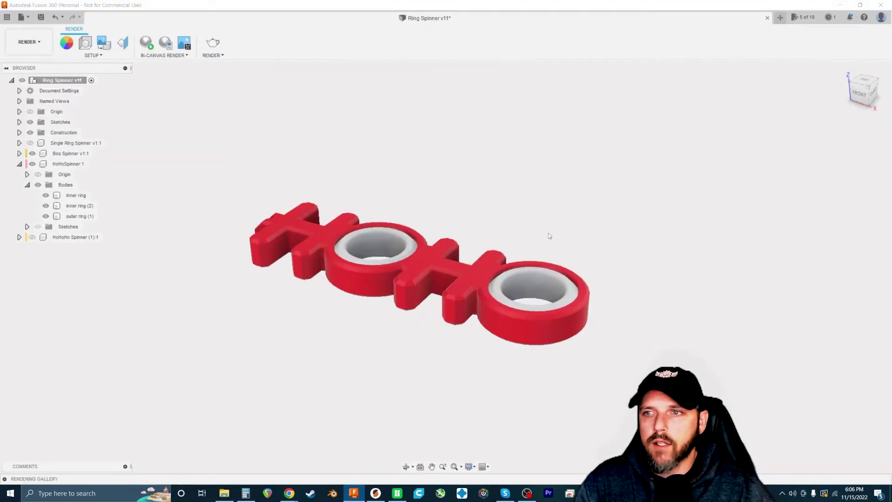
Step: Open the scene settings and move their dialog closer to the HoHo spinner
{"action": "scroll", "coordinate": [549, 236], "scroll_direction": "down", "scroll_amount": 2}
{"action": "scroll", "coordinate": [522, 203], "scroll_direction": "up", "scroll_amount": 1}
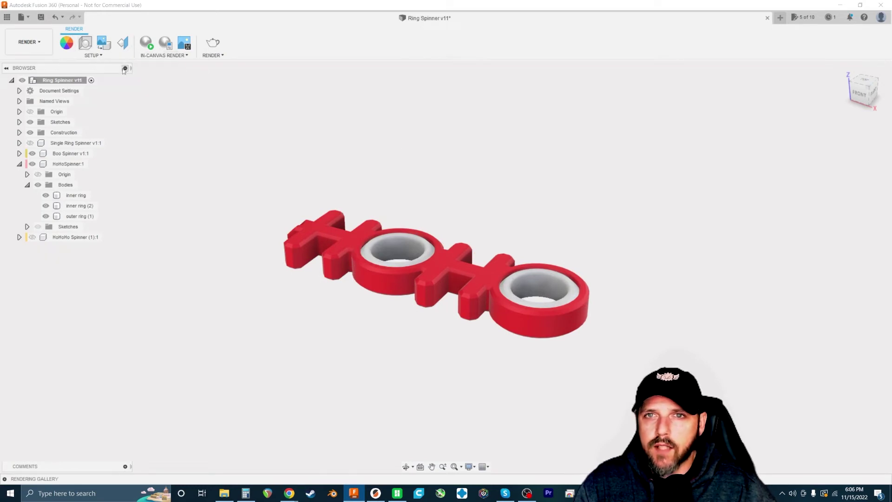
{"action": "left_click", "coordinate": [85, 43]}
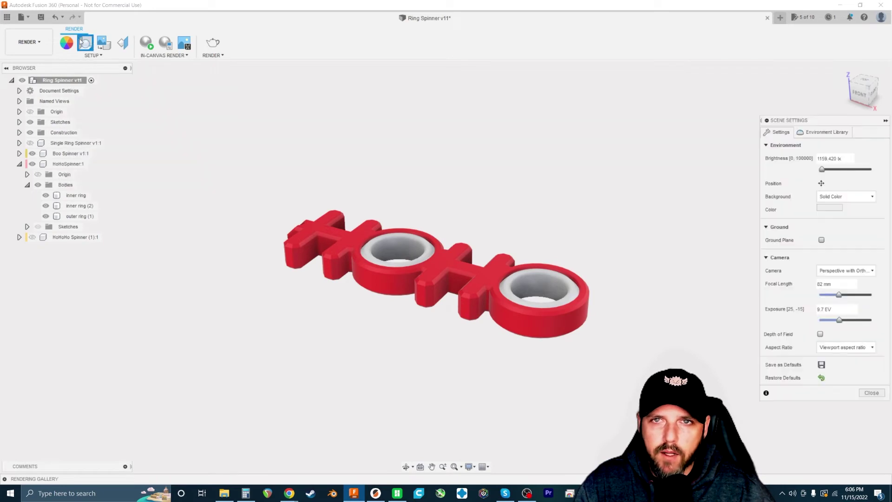
{"action": "left_click_drag", "start_coordinate": [820, 123], "coordinate": [770, 109]}
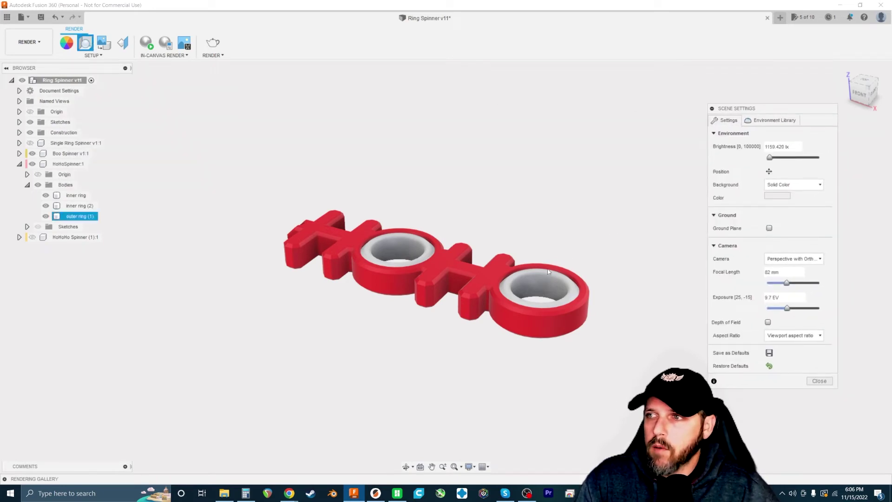
{"action": "scroll", "coordinate": [546, 271], "scroll_direction": "up", "scroll_amount": 1}
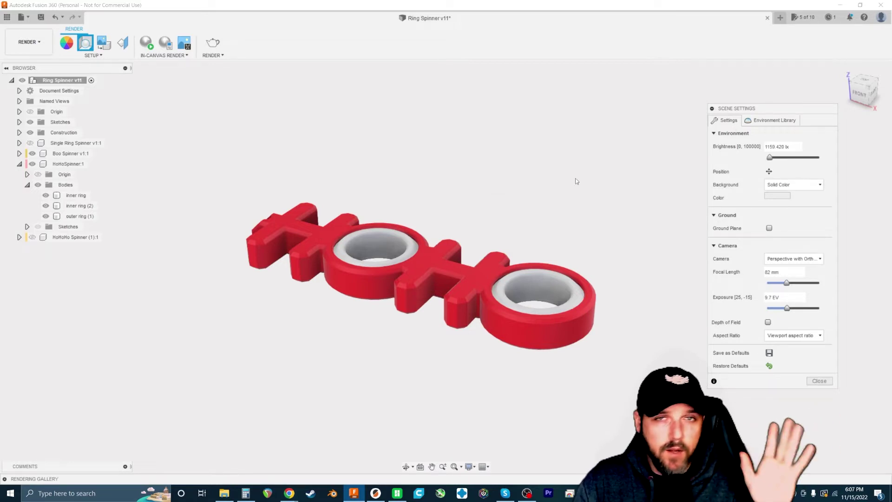
Step: Enable the ground plane in the scene settings and inspect the spinner's shadows and reflections from a lower angle
{"action": "left_click", "coordinate": [769, 228]}
{"action": "mouse_move", "coordinate": [579, 234]}
{"action": "middle_mouse_down", "text": "shift"}
{"action": "mouse_move", "coordinate": [581, 224]}
{"action": "mouse_move", "coordinate": [562, 217]}
{"action": "mouse_move", "coordinate": [606, 215]}
{"action": "mouse_move", "coordinate": [571, 223]}
{"action": "middle_mouse_up", "text": "shift"}
{"action": "middle_click_drag", "start_coordinate": [558, 257], "coordinate": [603, 241], "text": "shift"}
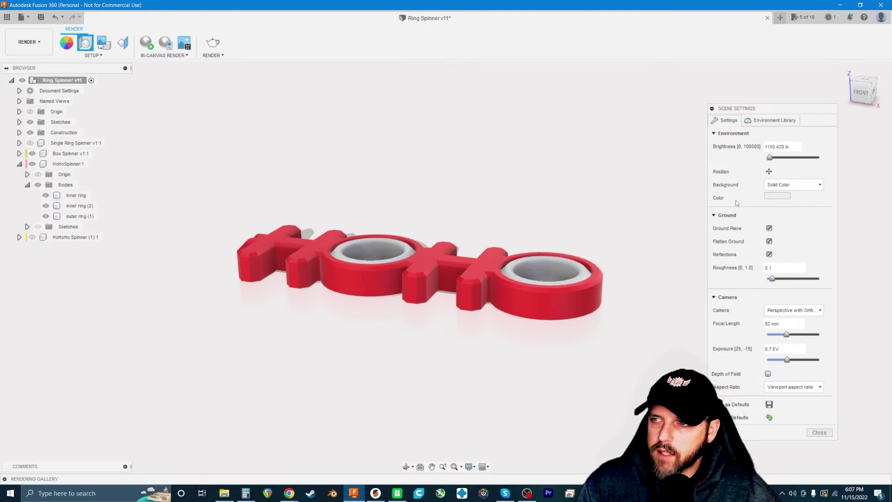
{"action": "middle_click_drag", "start_coordinate": [650, 209], "coordinate": [641, 207], "text": "shift"}
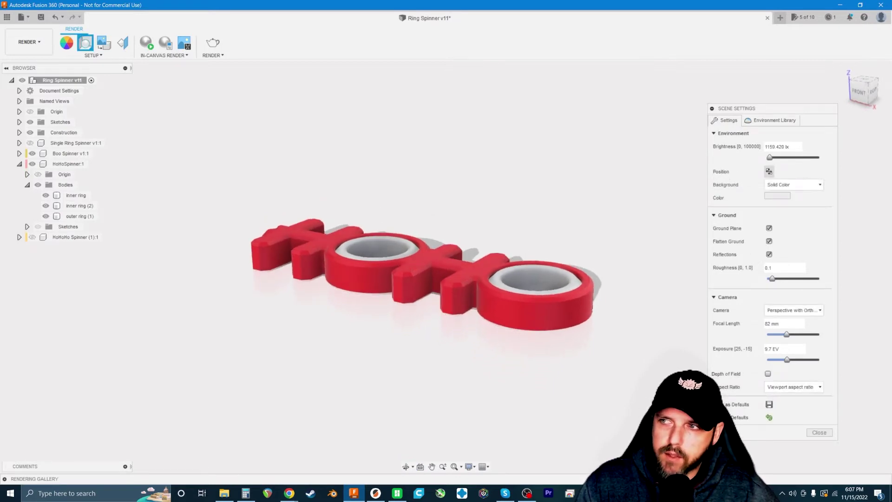
Step: Rotate the environment lighting to about 32.4 degrees and finish positioning it
{"action": "left_click", "coordinate": [768, 171]}
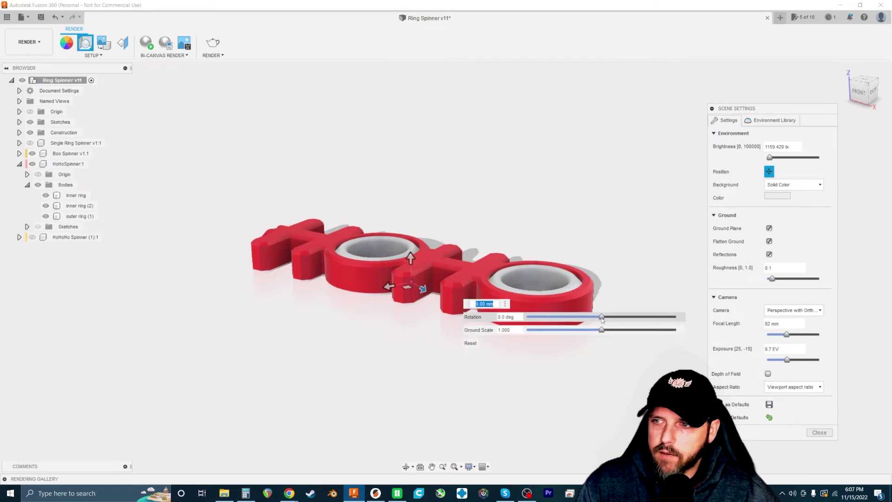
{"action": "mouse_move", "coordinate": [601, 318]}
{"action": "left_mouse_down"}
{"action": "mouse_move", "coordinate": [681, 324]}
{"action": "mouse_move", "coordinate": [566, 321]}
{"action": "mouse_move", "coordinate": [615, 321]}
{"action": "left_mouse_up"}
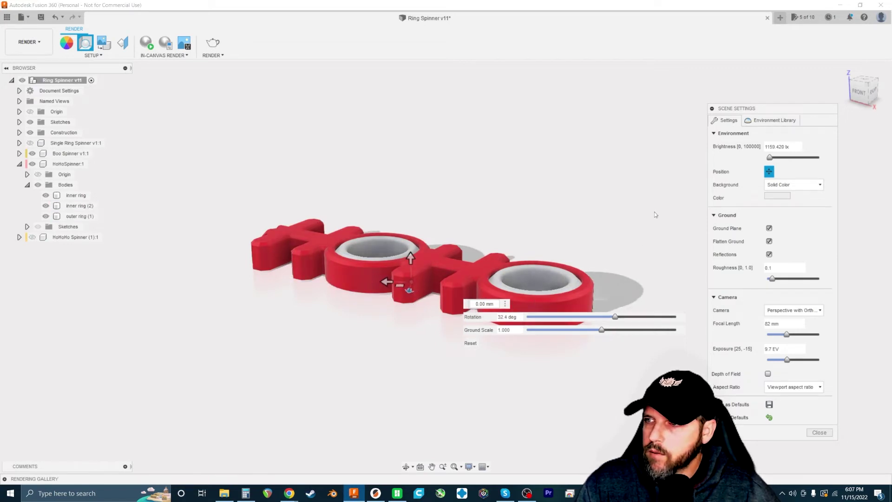
{"action": "left_click", "coordinate": [769, 172]}
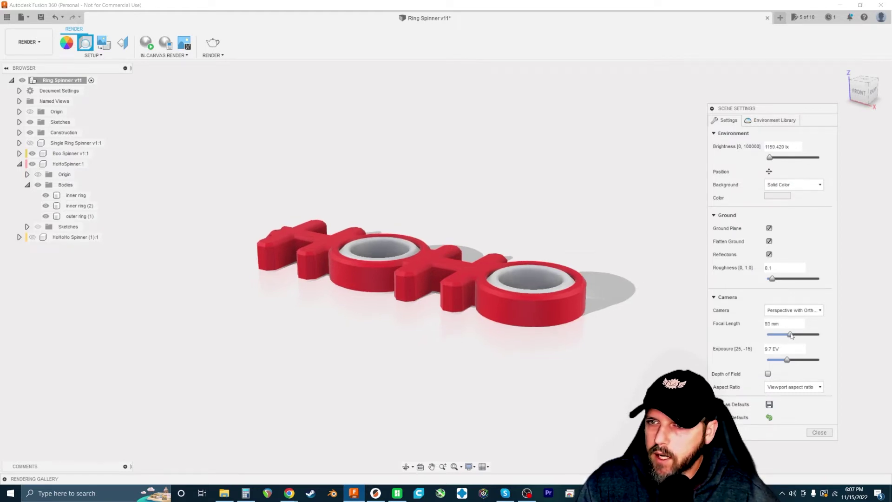
Step: Try several camera focal lengths and set the focal length back to 82 mm
{"action": "mouse_move", "coordinate": [788, 335]}
{"action": "left_mouse_down"}
{"action": "mouse_move", "coordinate": [777, 336]}
{"action": "mouse_move", "coordinate": [787, 337]}
{"action": "left_mouse_up"}
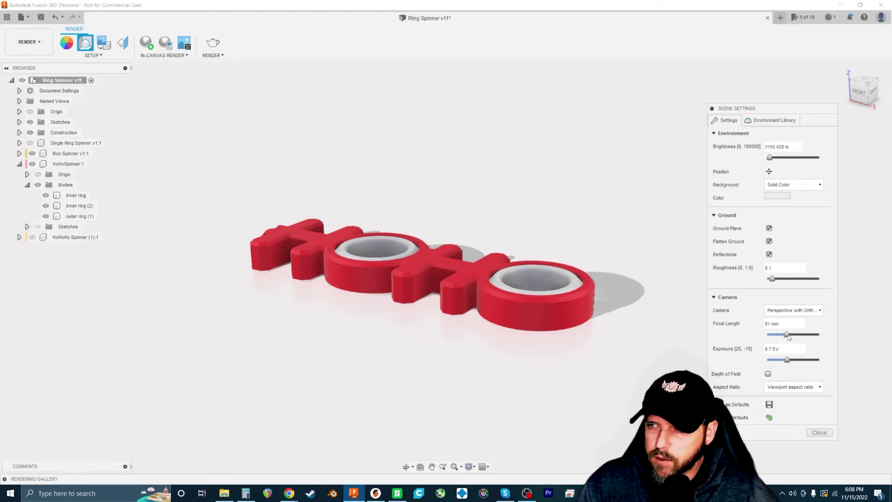
{"action": "left_click_drag", "start_coordinate": [788, 336], "coordinate": [789, 336]}
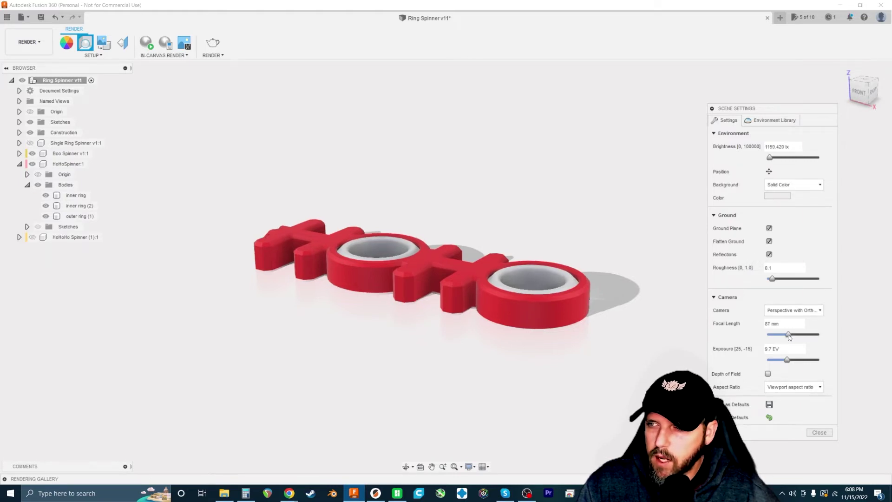
{"action": "left_click", "coordinate": [774, 320]}
{"action": "type", "text": "82"}
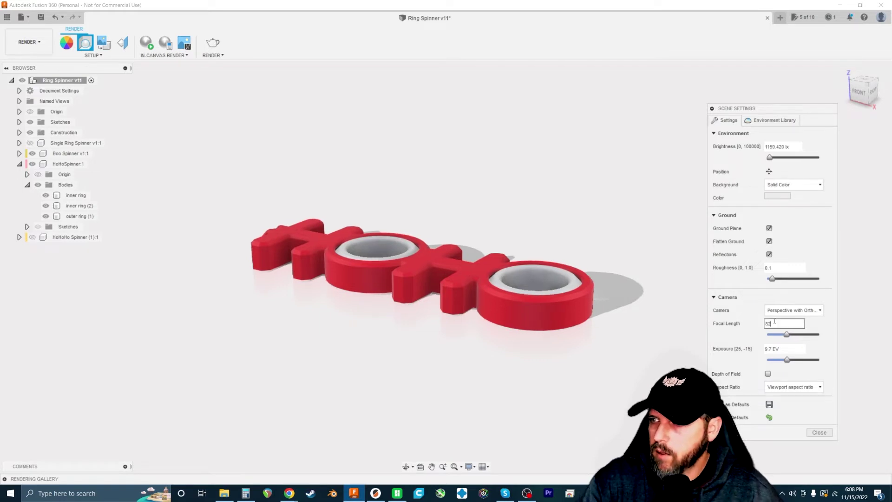
Step: Try the Orthographic and Perspective camera types and return to Perspective with Ortho Faces
{"action": "left_click", "coordinate": [793, 309]}
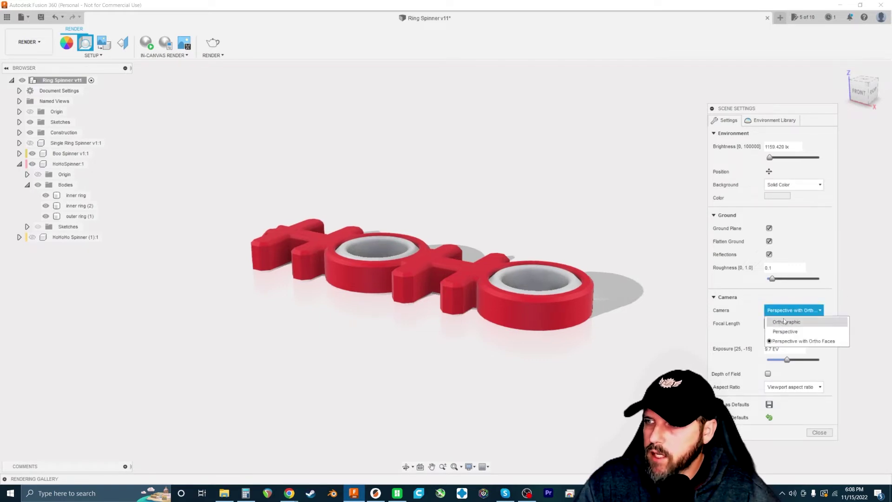
{"action": "left_click", "coordinate": [780, 326]}
{"action": "left_click", "coordinate": [785, 310]}
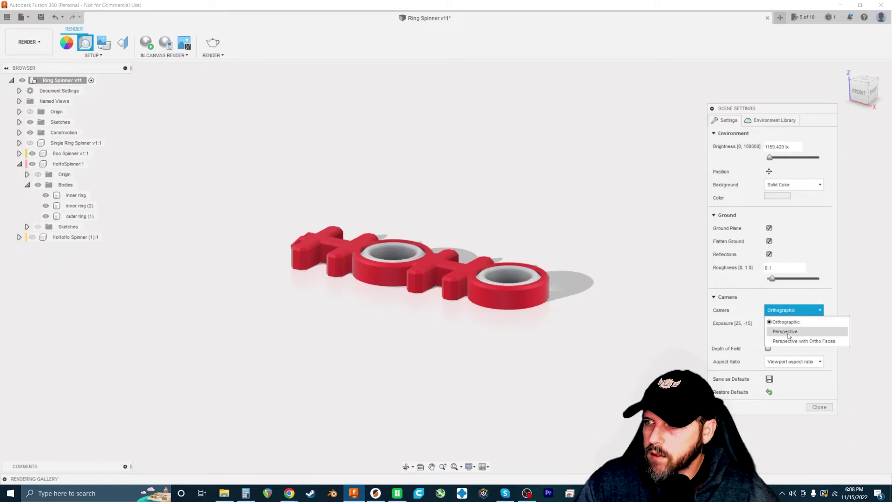
{"action": "left_click", "coordinate": [789, 328]}
{"action": "left_click", "coordinate": [787, 315]}
{"action": "left_click", "coordinate": [787, 341]}
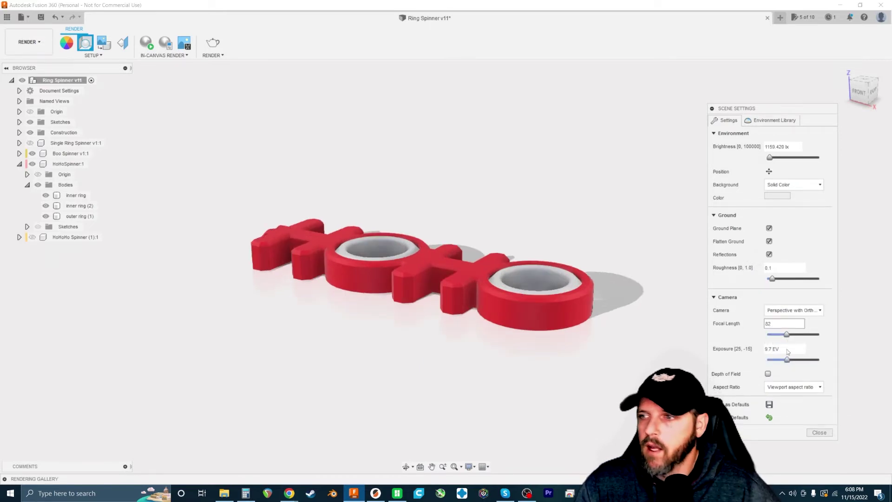
Step: Turn the camera's depth of field on and back off, and check the spinner up close
{"action": "left_click", "coordinate": [767, 373]}
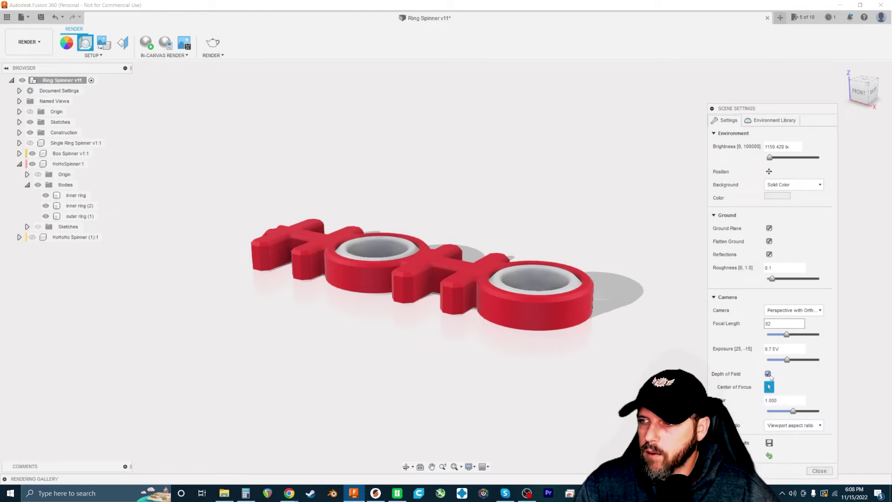
{"action": "left_click", "coordinate": [768, 374]}
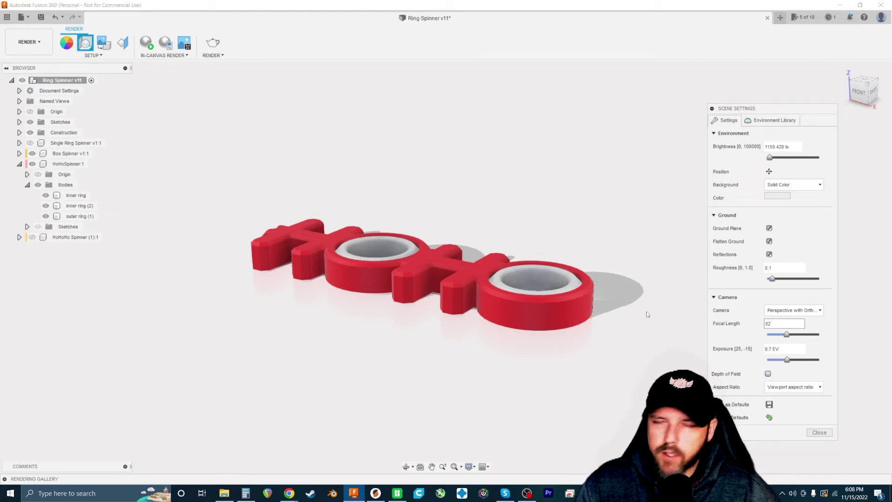
{"action": "left_click", "coordinate": [477, 247]}
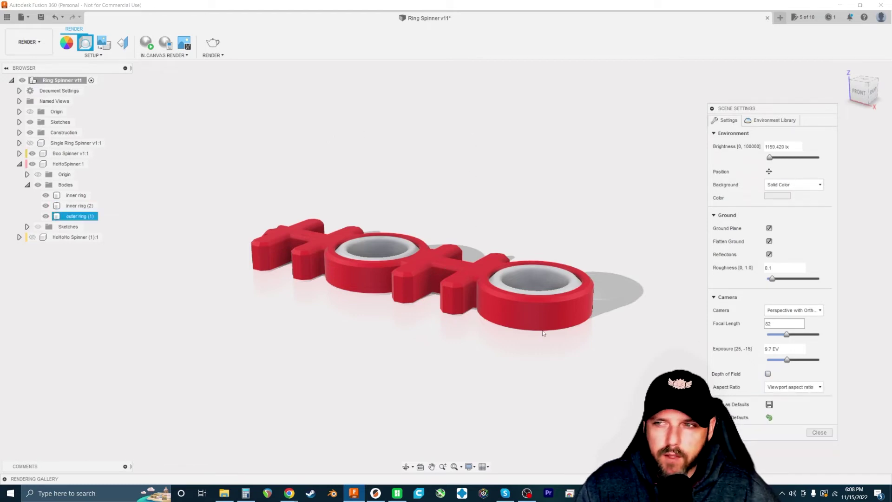
{"action": "scroll", "coordinate": [545, 332], "scroll_direction": "up", "scroll_amount": 1}
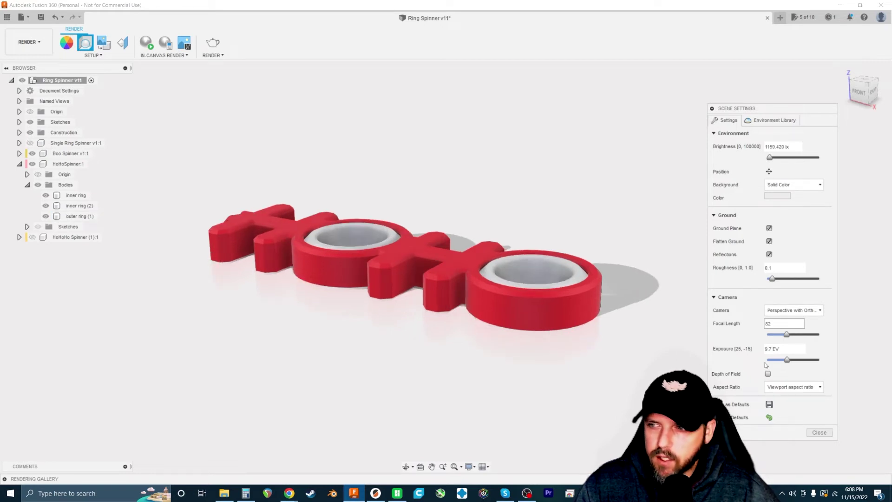
{"action": "scroll", "coordinate": [408, 194], "scroll_direction": "down", "scroll_amount": 1}
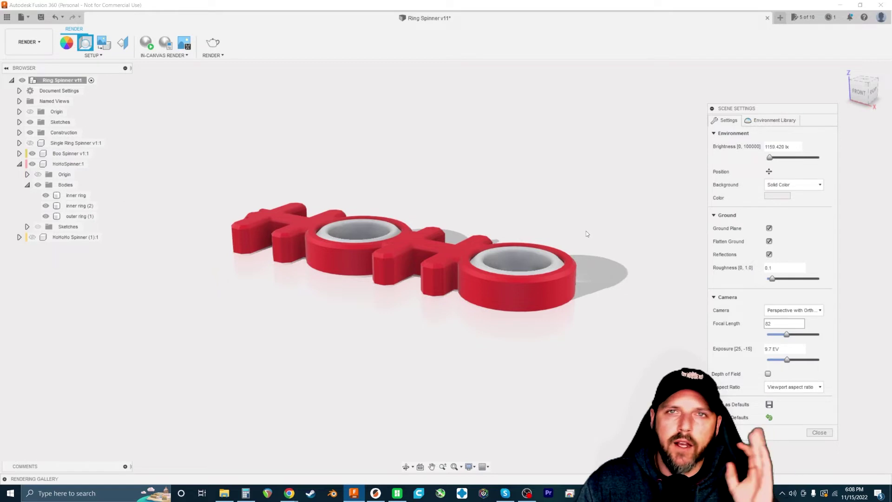
Step: Review the background colour picker and the background type options, keeping Solid Color
{"action": "left_click", "coordinate": [772, 196]}
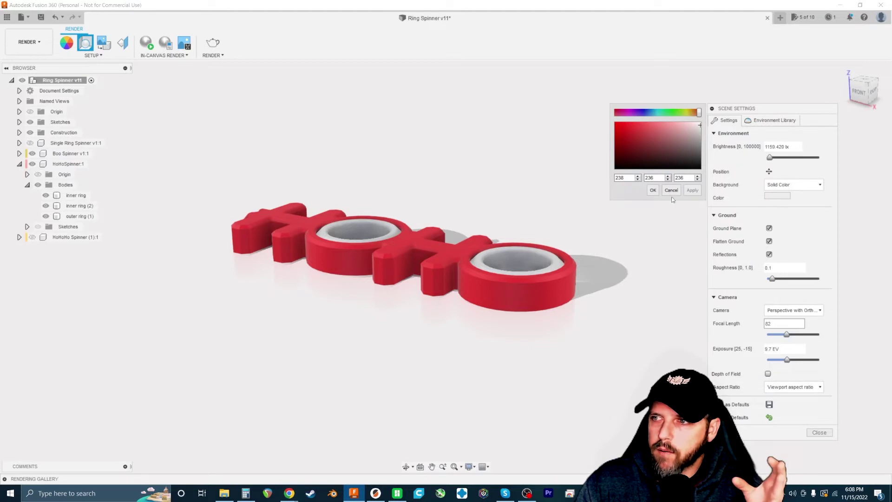
{"action": "left_click", "coordinate": [671, 190]}
{"action": "left_click", "coordinate": [788, 186]}
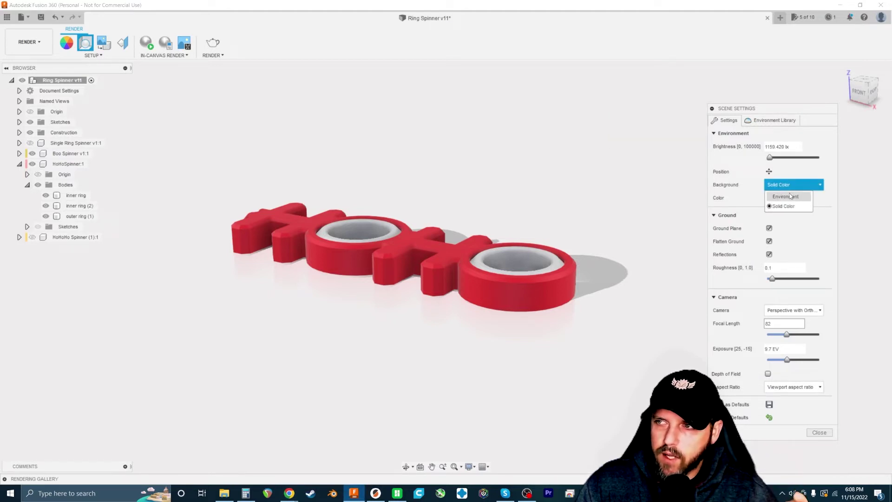
{"action": "left_click", "coordinate": [792, 209]}
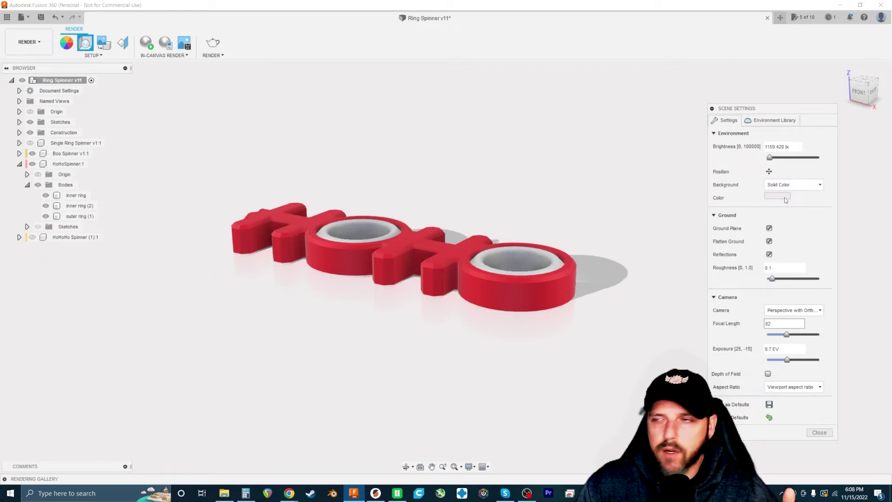
Step: Set the scene's solid background colour to white, RGB 255, 255, 255
{"action": "left_click", "coordinate": [784, 197]}
{"action": "left_click_drag", "start_coordinate": [700, 128], "coordinate": [703, 119]}
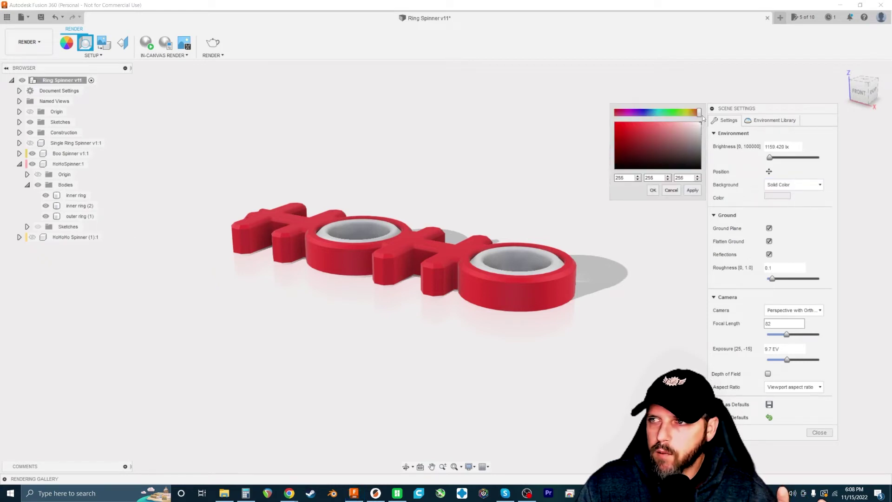
{"action": "left_click", "coordinate": [692, 190]}
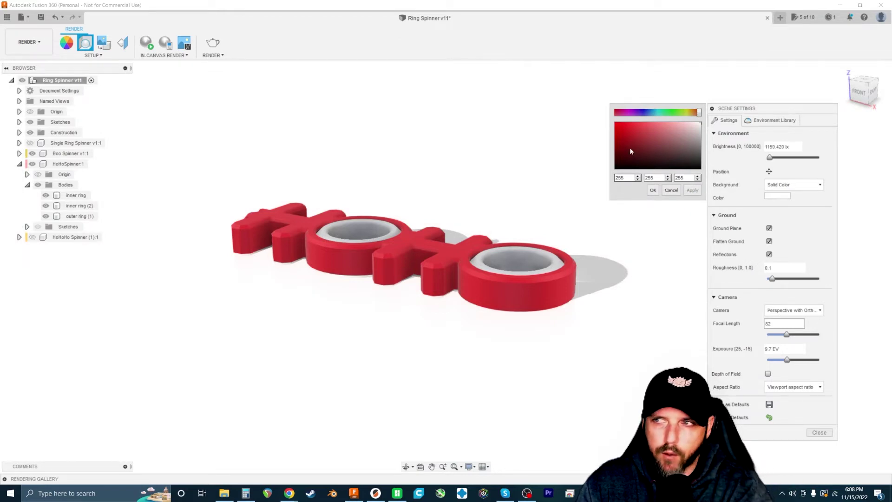
Step: Change the background colour to a light cyan, RGB 158, 250, 250, and apply it
{"action": "mouse_move", "coordinate": [661, 114]}
{"action": "left_mouse_down"}
{"action": "mouse_move", "coordinate": [695, 114]}
{"action": "mouse_move", "coordinate": [658, 114]}
{"action": "mouse_move", "coordinate": [646, 135]}
{"action": "mouse_move", "coordinate": [637, 129]}
{"action": "left_mouse_up"}
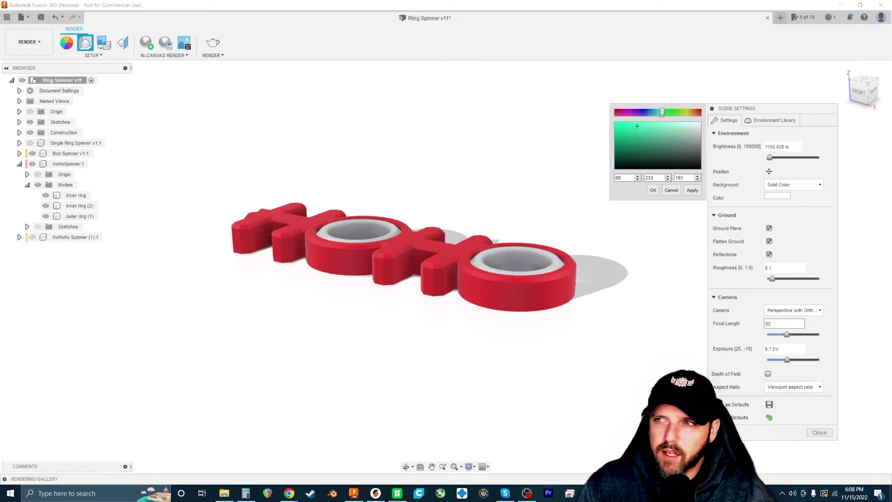
{"action": "mouse_move", "coordinate": [659, 113]}
{"action": "left_mouse_down"}
{"action": "mouse_move", "coordinate": [650, 125]}
{"action": "mouse_move", "coordinate": [669, 124]}
{"action": "left_mouse_up"}
{"action": "left_click", "coordinate": [691, 190]}
{"action": "left_click", "coordinate": [692, 190]}
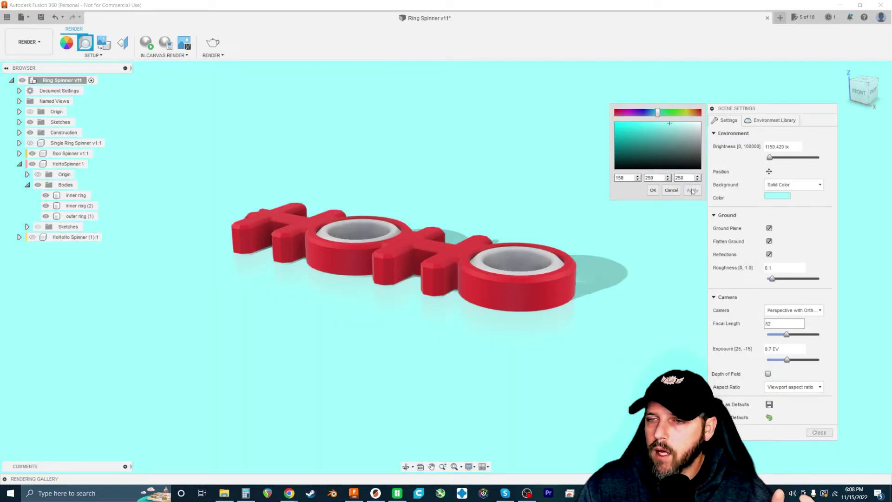
Step: Shift the background to a soft light blue, RGB 165, 222, 247, and confirm the colour
{"action": "left_click", "coordinate": [670, 123]}
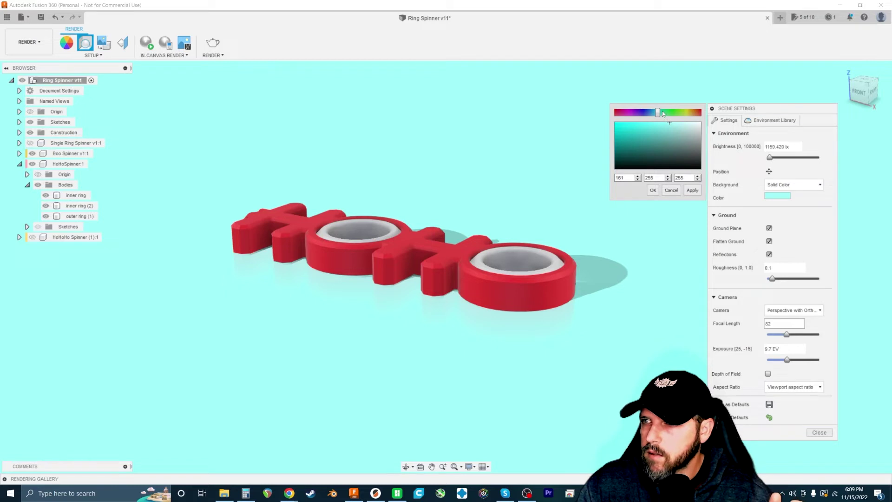
{"action": "left_click_drag", "start_coordinate": [655, 112], "coordinate": [654, 113]}
{"action": "left_click", "coordinate": [692, 189]}
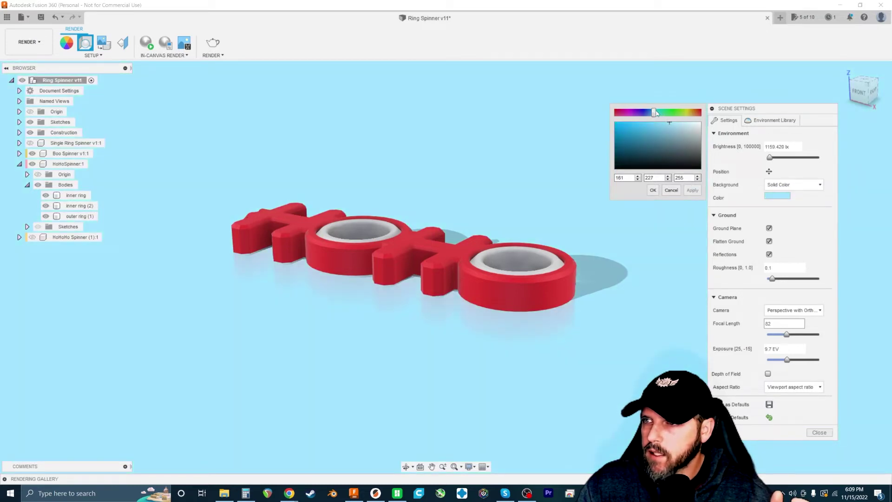
{"action": "left_click", "coordinate": [691, 190]}
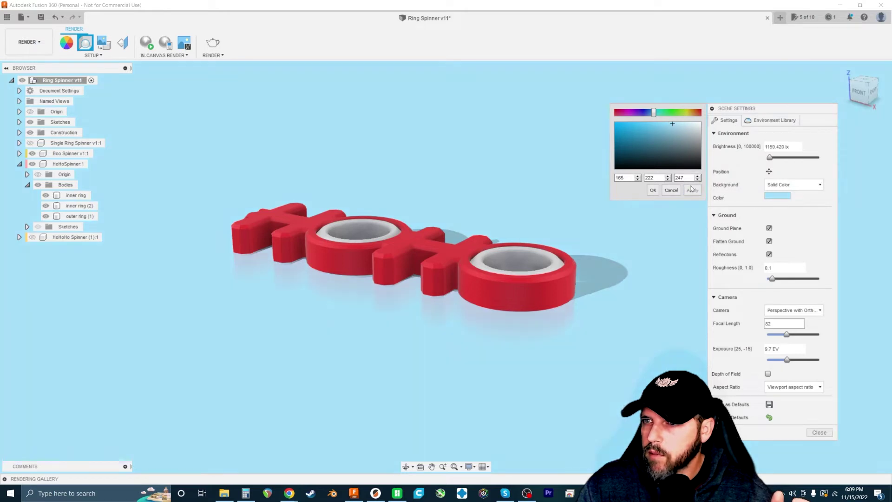
{"action": "left_click", "coordinate": [655, 189]}
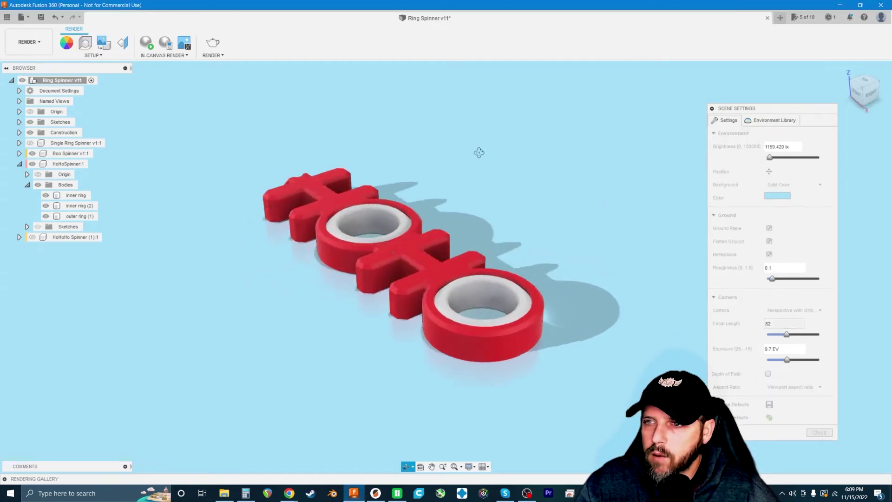
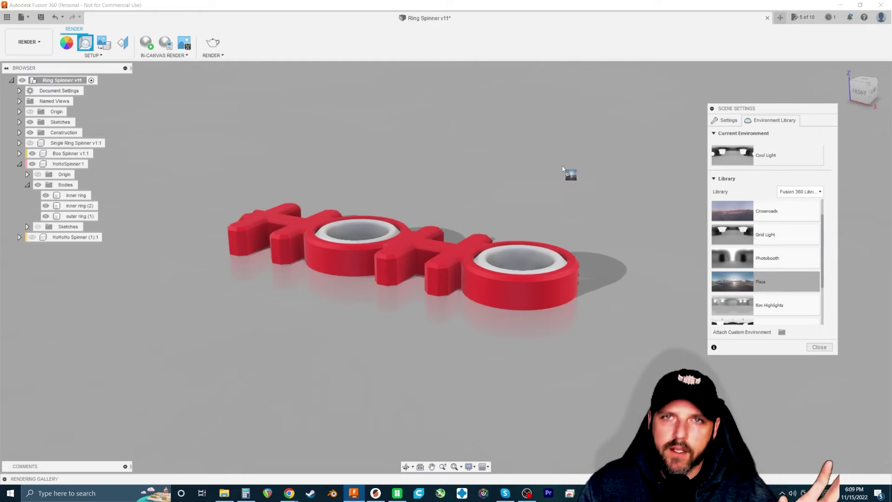
Step: Apply the Plaza environment to the scene and view the spinner on its ground from several distances and angles
{"action": "left_click_drag", "start_coordinate": [562, 168], "coordinate": [562, 169]}
{"action": "scroll", "coordinate": [590, 188], "scroll_direction": "down", "scroll_amount": 5}
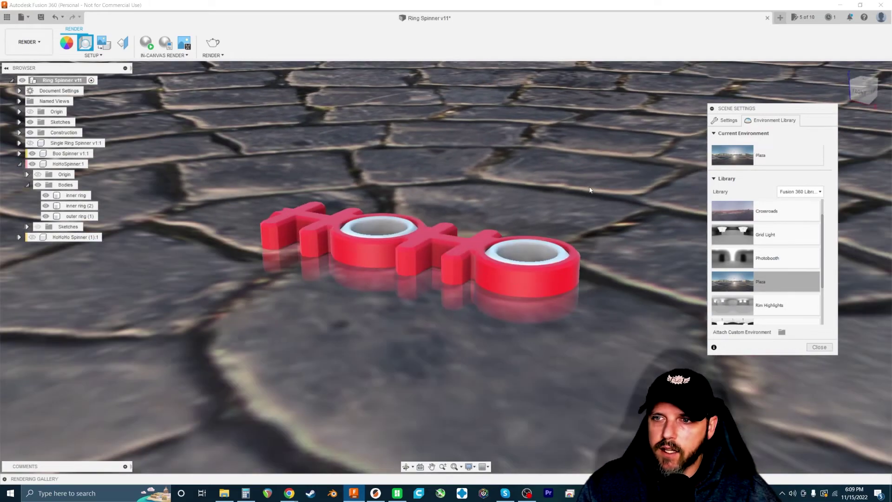
{"action": "scroll", "coordinate": [582, 224], "scroll_direction": "down", "scroll_amount": 8}
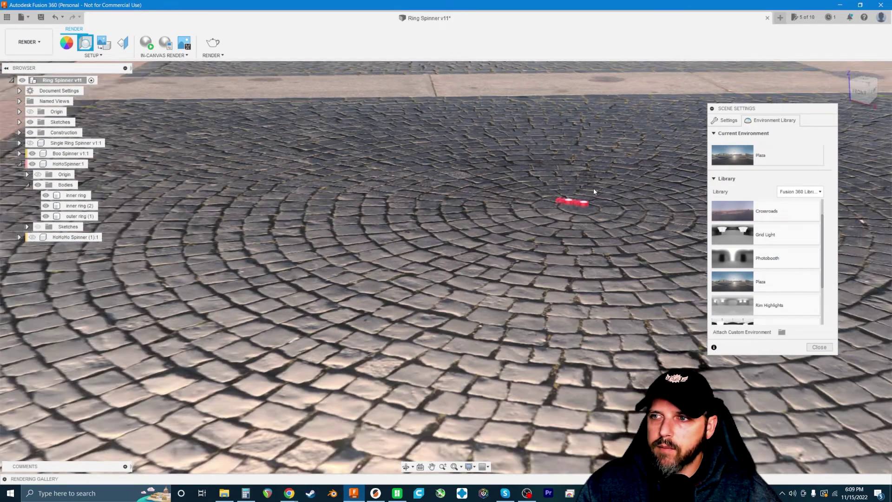
{"action": "middle_click_drag", "start_coordinate": [594, 191], "coordinate": [460, 200], "text": "shift"}
{"action": "key", "text": "Escape"}
{"action": "scroll", "coordinate": [624, 177], "scroll_direction": "up", "scroll_amount": 8}
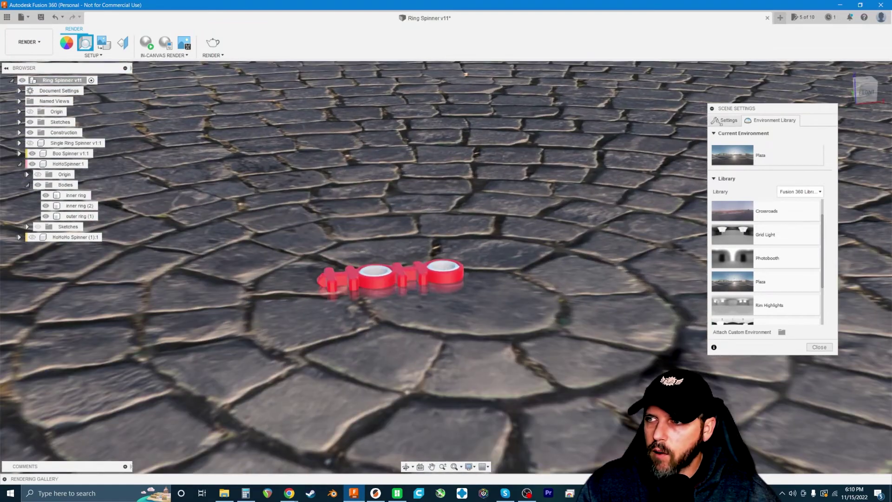
Step: Set the scene environment's rotation to 28.3 deg using its position controls
{"action": "left_click", "coordinate": [717, 121]}
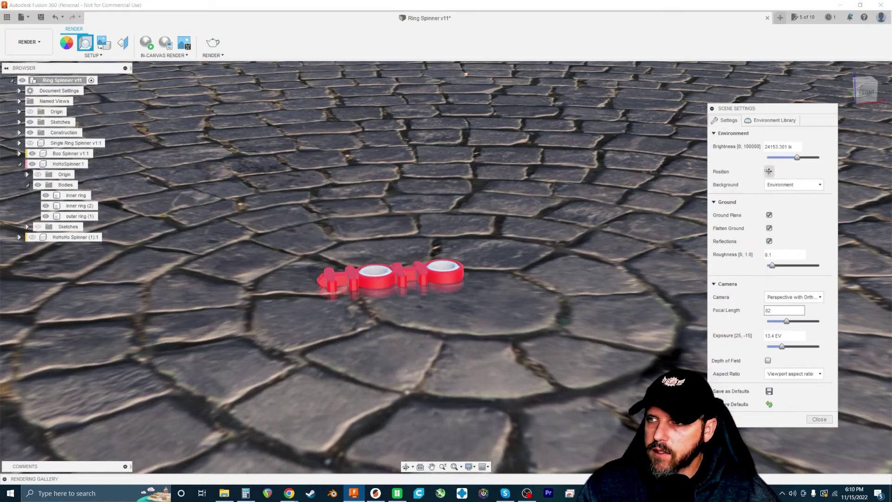
{"action": "left_click", "coordinate": [769, 171]}
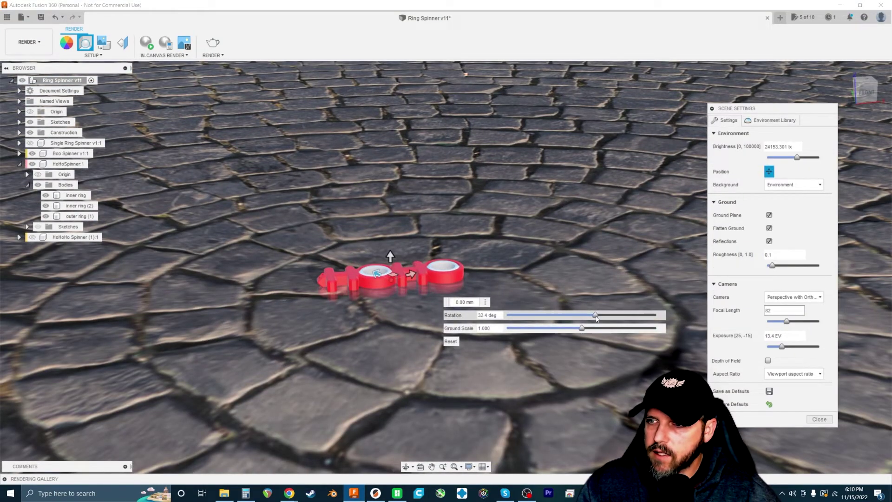
{"action": "mouse_move", "coordinate": [595, 314]}
{"action": "left_mouse_down"}
{"action": "mouse_move", "coordinate": [581, 316]}
{"action": "mouse_move", "coordinate": [593, 316]}
{"action": "left_mouse_up"}
{"action": "left_click", "coordinate": [764, 120]}
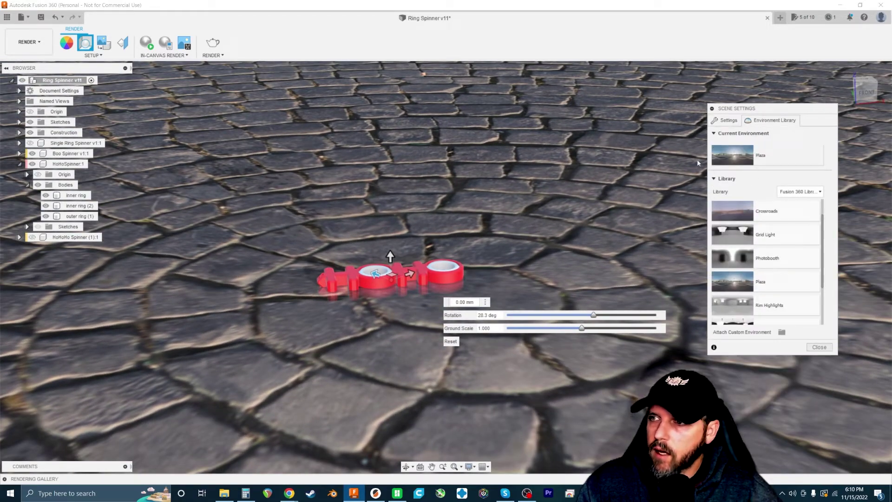
{"action": "left_click", "coordinate": [727, 120]}
{"action": "left_click", "coordinate": [768, 171]}
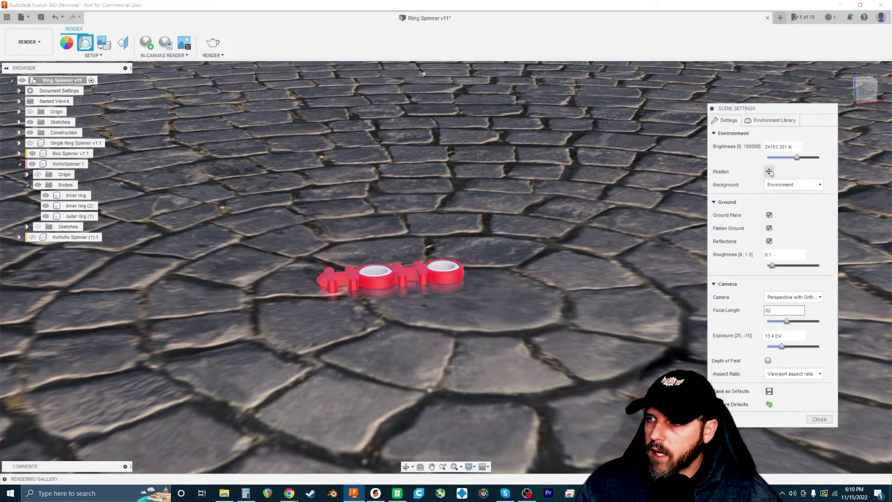
Step: Browse the environment library and apply the Cool Light environment to the scene
{"action": "left_click", "coordinate": [761, 119]}
{"action": "scroll", "coordinate": [754, 247], "scroll_direction": "down", "scroll_amount": 3}
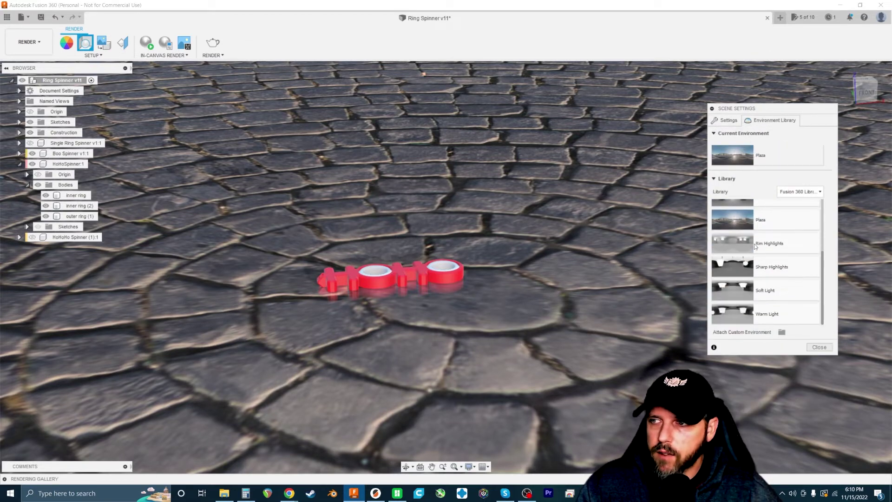
{"action": "scroll", "coordinate": [755, 246], "scroll_direction": "up", "scroll_amount": 4}
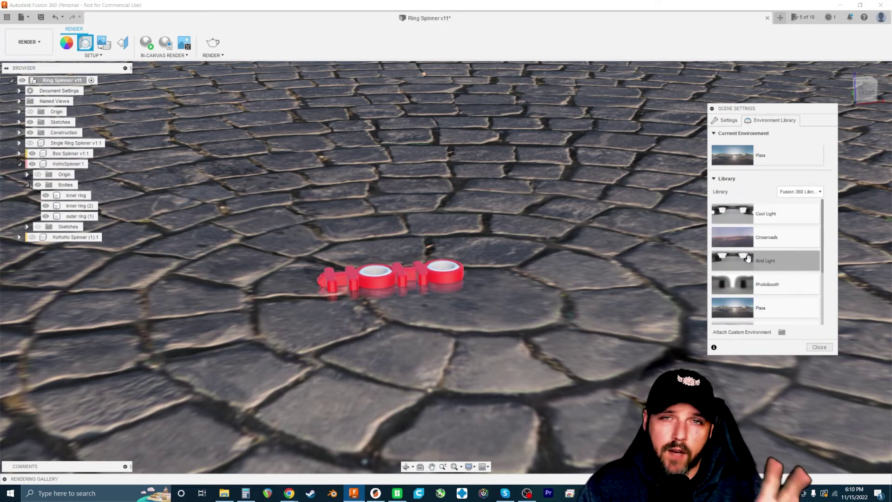
{"action": "scroll", "coordinate": [748, 258], "scroll_direction": "down", "scroll_amount": 3}
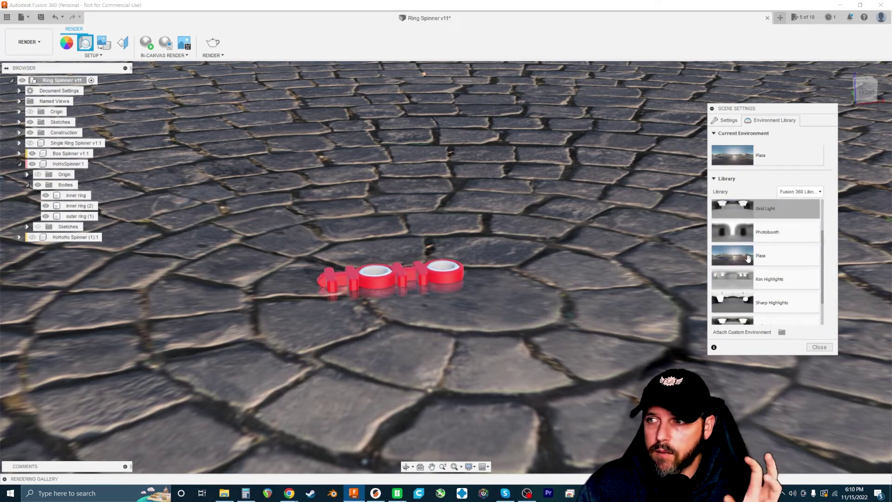
{"action": "scroll", "coordinate": [746, 241], "scroll_direction": "up", "scroll_amount": 3}
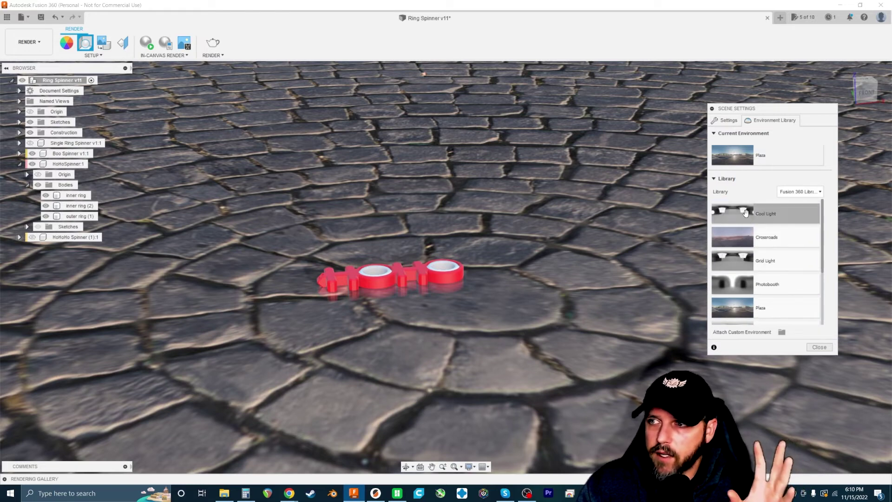
{"action": "left_click_drag", "start_coordinate": [645, 212], "coordinate": [560, 201]}
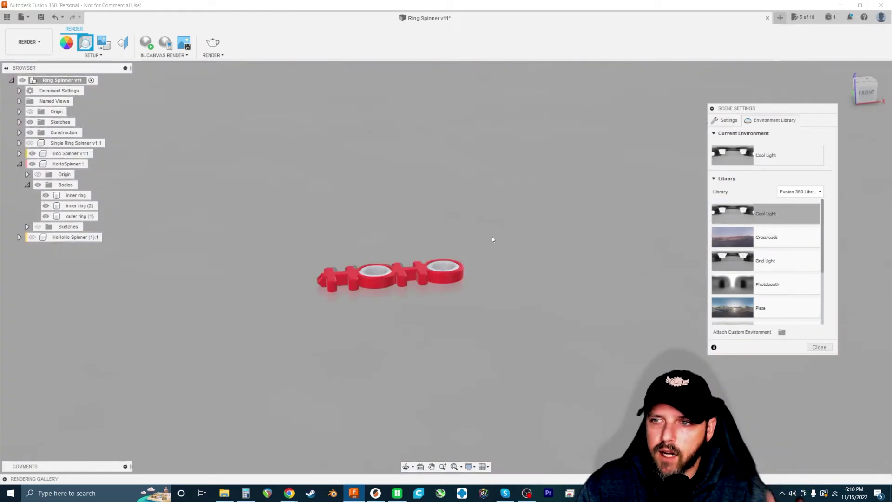
{"action": "scroll", "coordinate": [420, 239], "scroll_direction": "up", "scroll_amount": 1}
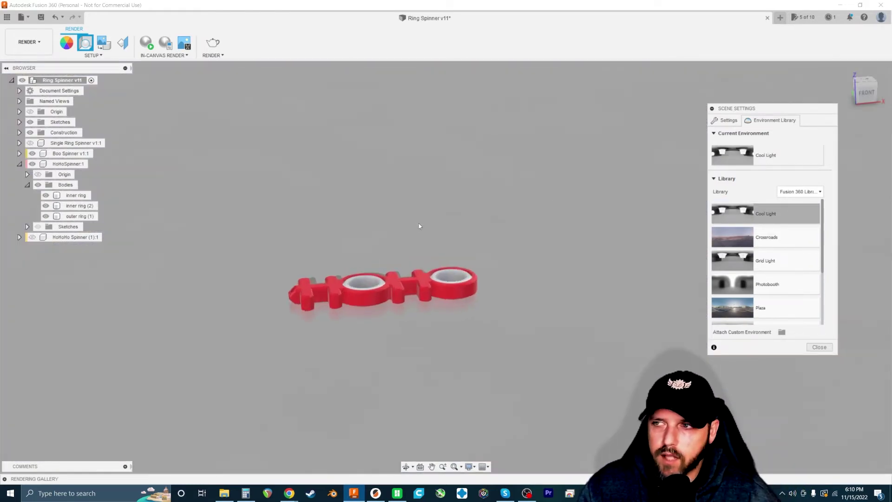
{"action": "scroll", "coordinate": [418, 225], "scroll_direction": "down", "scroll_amount": 2}
{"action": "middle_click_drag", "start_coordinate": [504, 277], "coordinate": [467, 266]}
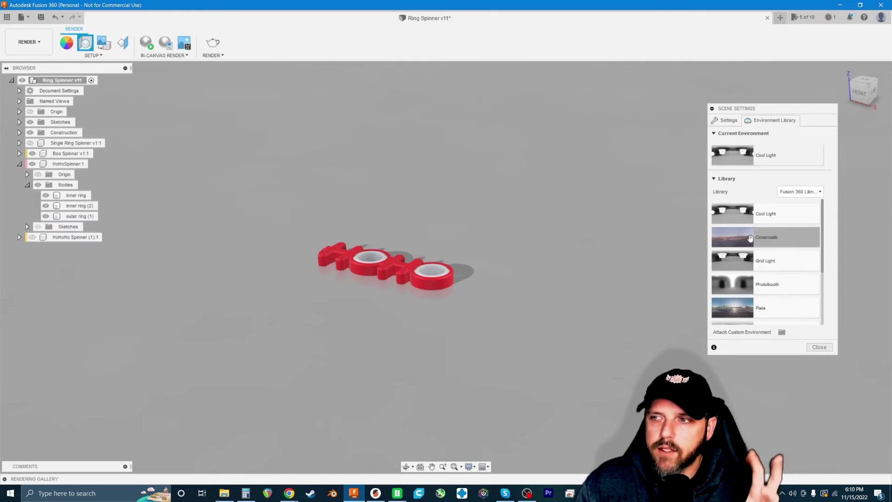
Step: Look through the remaining library environments, and turn off the scene's ground plane to inspect the spinner without shadows
{"action": "scroll", "coordinate": [752, 262], "scroll_direction": "down", "scroll_amount": 3}
{"action": "scroll", "coordinate": [753, 268], "scroll_direction": "down", "scroll_amount": 1}
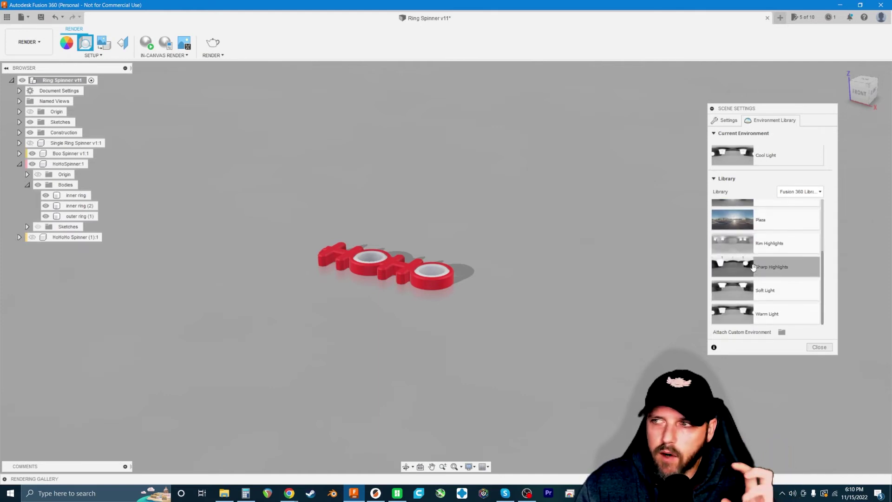
{"action": "scroll", "coordinate": [753, 266], "scroll_direction": "up", "scroll_amount": 4}
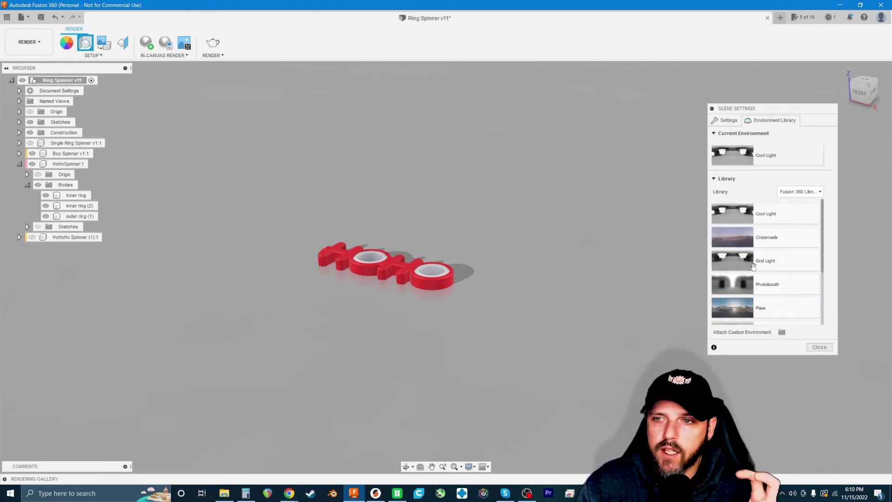
{"action": "left_click", "coordinate": [725, 121]}
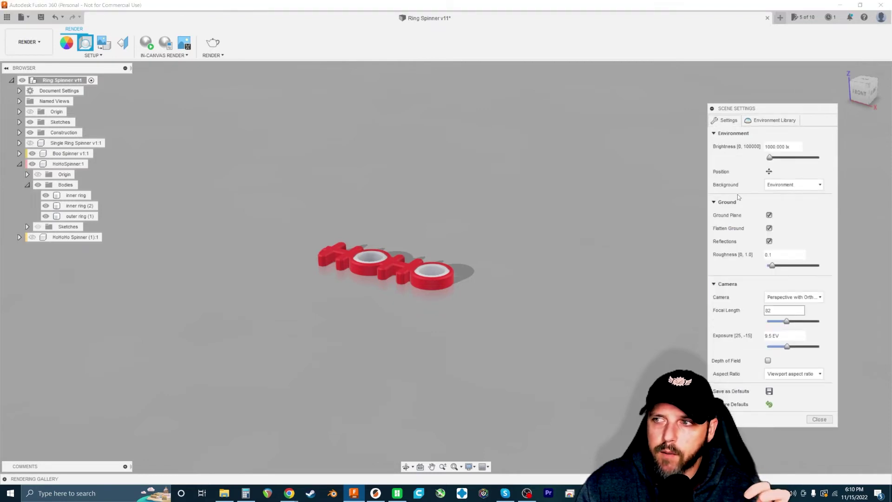
{"action": "left_click", "coordinate": [769, 215]}
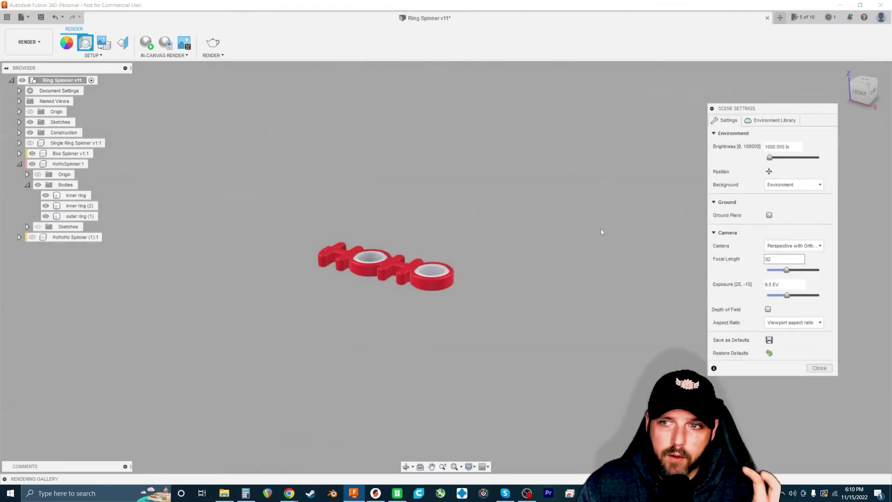
{"action": "left_click", "coordinate": [388, 274]}
{"action": "scroll", "coordinate": [388, 274], "scroll_direction": "up", "scroll_amount": 5}
{"action": "left_click", "coordinate": [429, 219]}
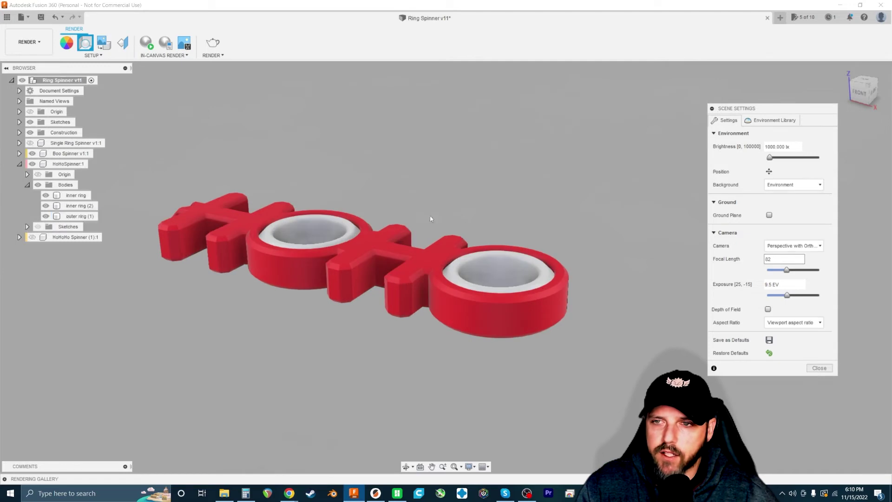
{"action": "scroll", "coordinate": [485, 183], "scroll_direction": "down", "scroll_amount": 3}
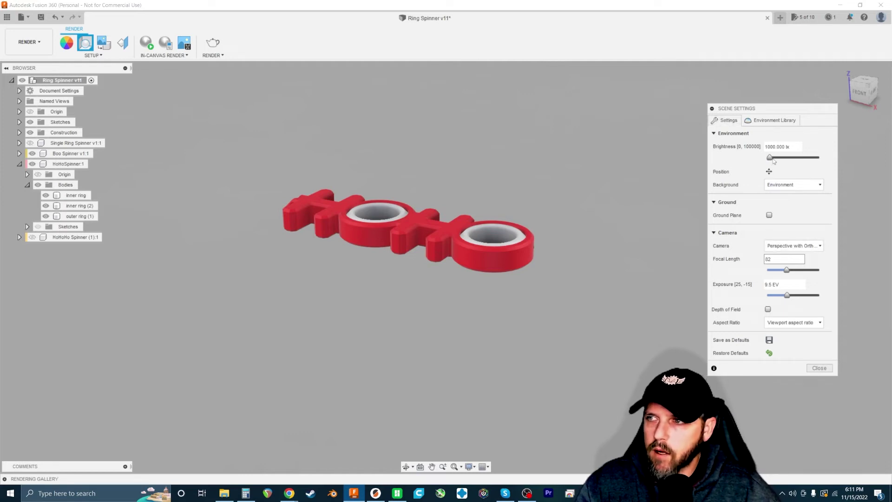
Step: Change the scene background to Solid Color and turn the ground plane on
{"action": "left_click", "coordinate": [773, 120]}
{"action": "left_click", "coordinate": [738, 121]}
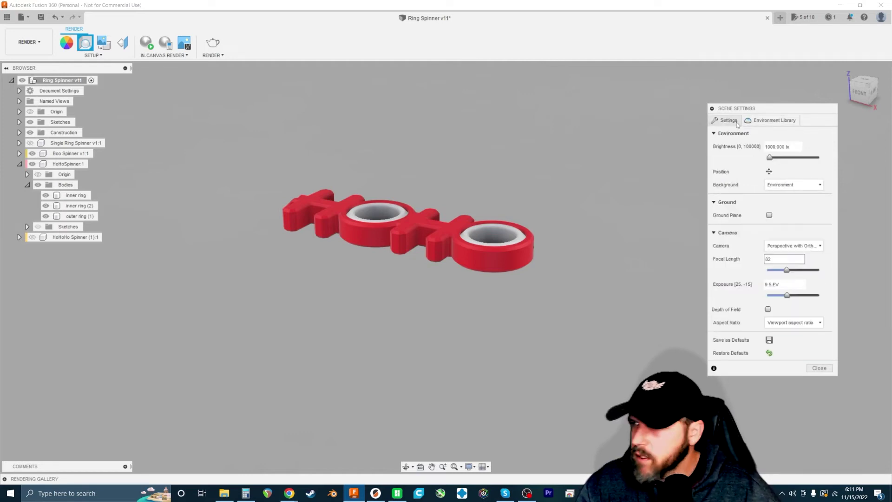
{"action": "left_click", "coordinate": [793, 184]}
{"action": "left_click", "coordinate": [783, 206]}
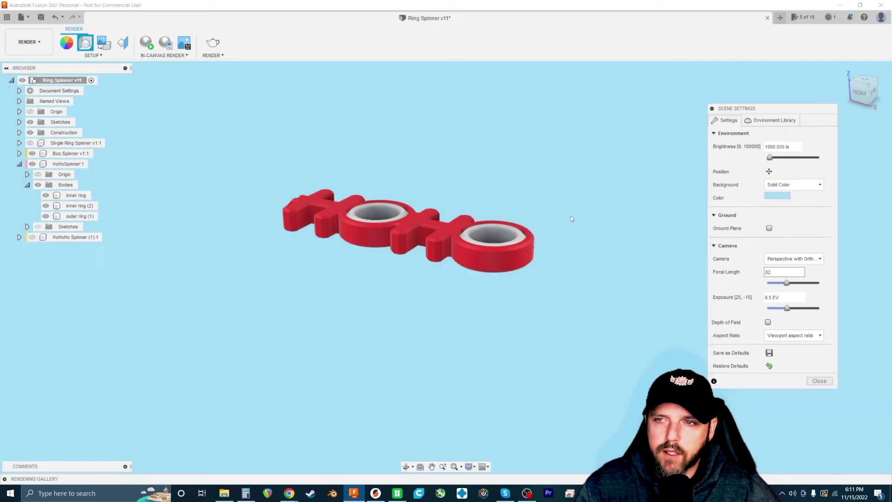
{"action": "scroll", "coordinate": [419, 138], "scroll_direction": "up", "scroll_amount": 3}
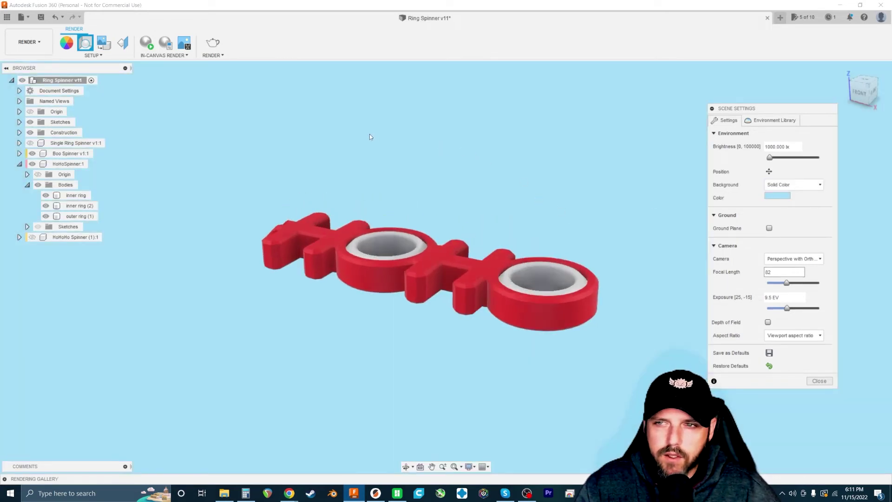
{"action": "middle_click_drag", "start_coordinate": [420, 165], "coordinate": [567, 173], "text": "shift"}
{"action": "left_click", "coordinate": [769, 229]}
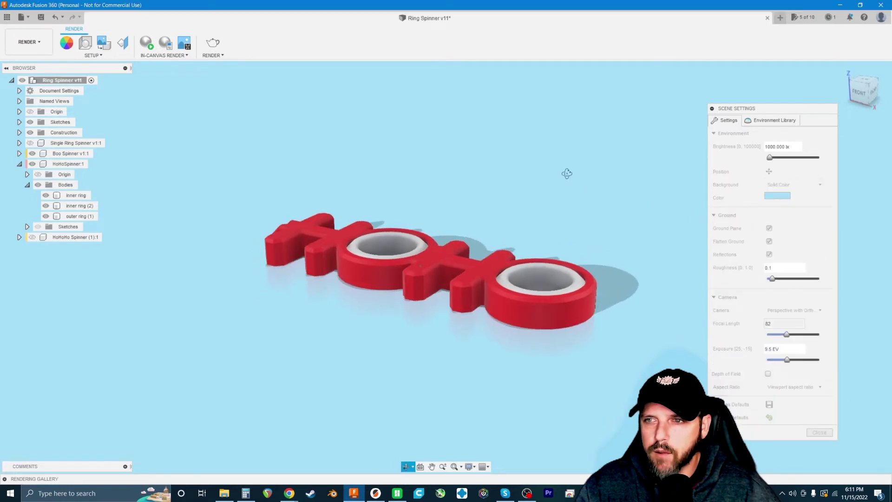
Step: Try environment brightness values of 800 and 900, and return it to 1000
{"action": "double_click", "coordinate": [770, 147]}
{"action": "type", "text": "800"}
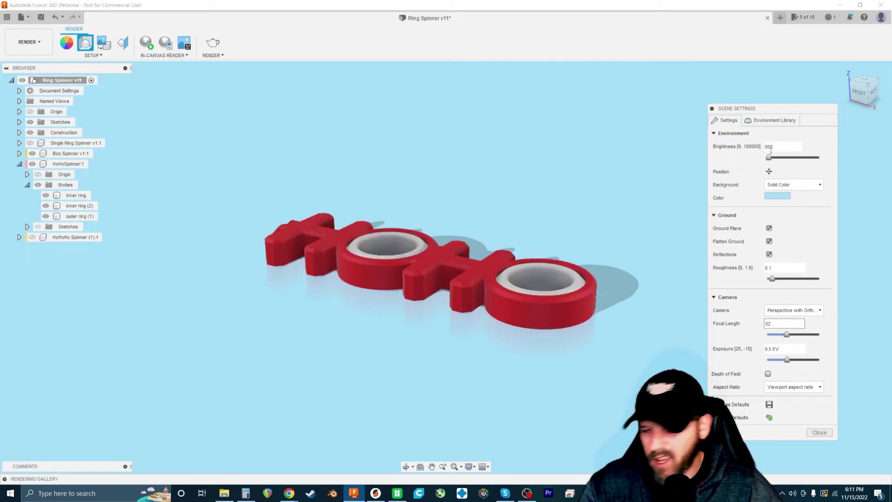
{"action": "key", "text": "BackSpace"}
{"action": "key", "text": "BackSpace"}
{"action": "key", "text": "BackSpace"}
{"action": "type", "text": "900"}
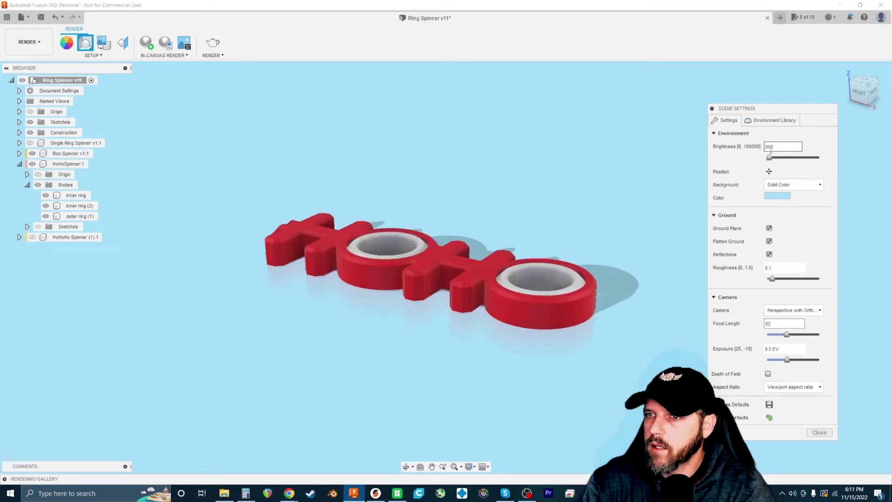
{"action": "key", "text": "BackSpace"}
{"action": "key", "text": "BackSpace"}
{"action": "key", "text": "BackSpace"}
{"action": "type", "text": "1000"}
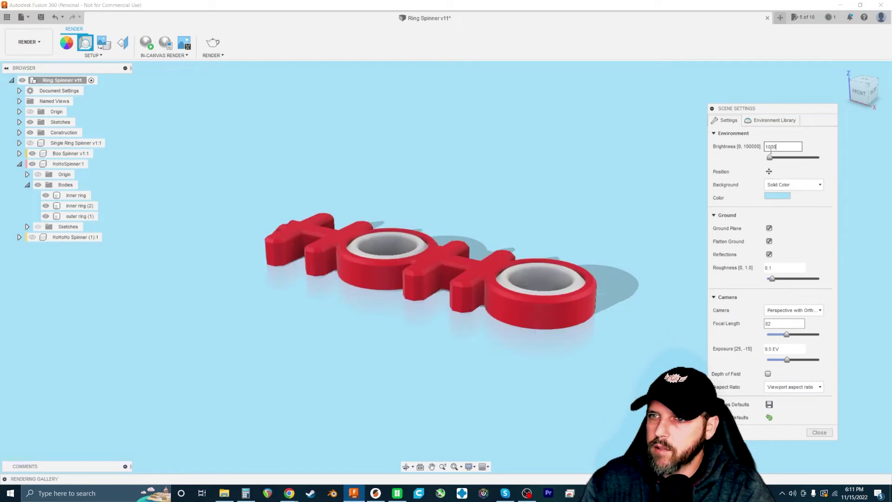
{"action": "left_click", "coordinate": [469, 157]}
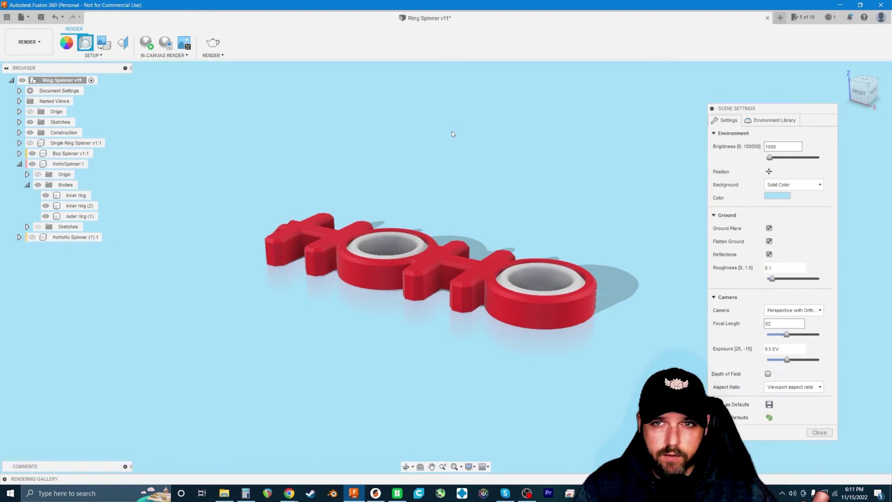
Step: Switch to the Design workspace and start a sketch on the horizontal origin plane
{"action": "left_click", "coordinate": [29, 42]}
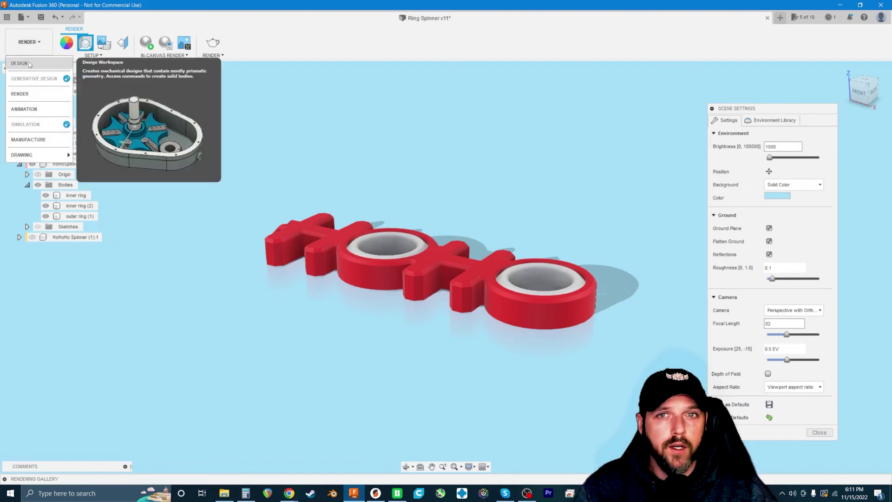
{"action": "left_click", "coordinate": [27, 62]}
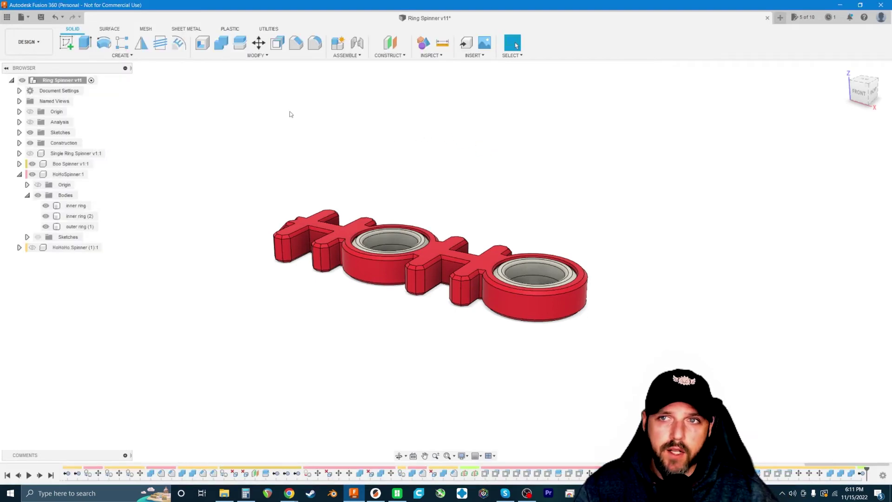
{"action": "key", "text": "s"}
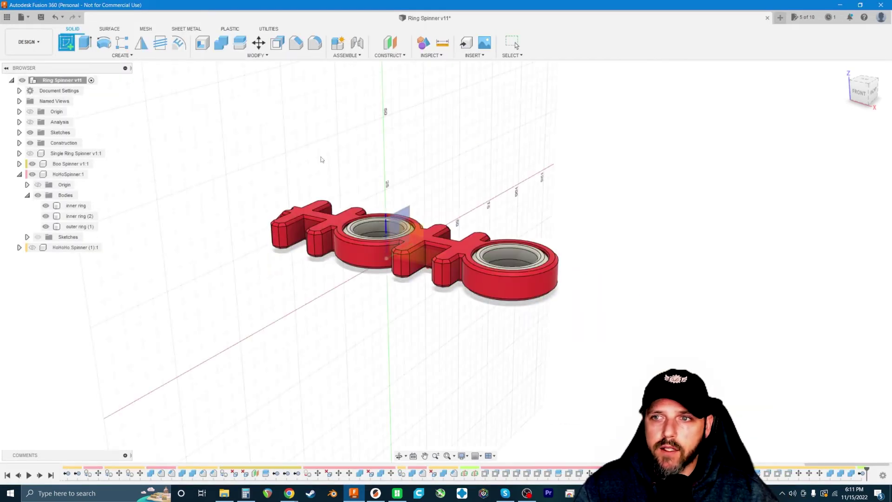
{"action": "left_click", "coordinate": [399, 218]}
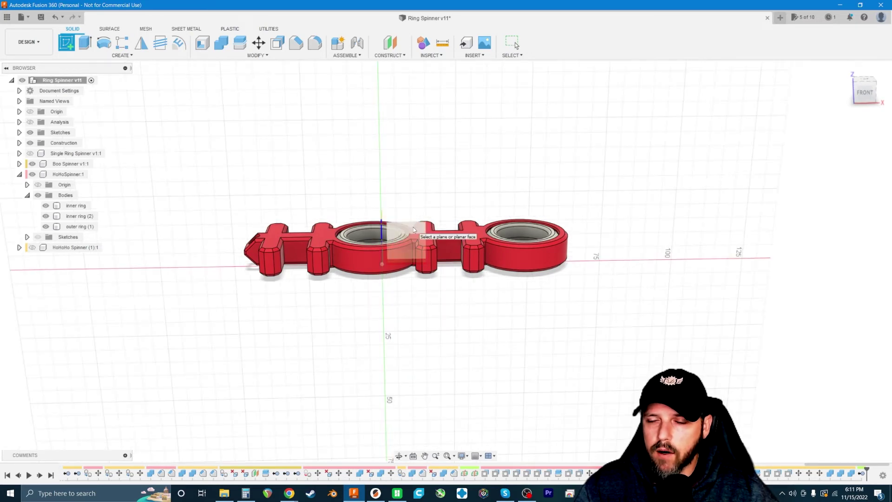
{"action": "left_click", "coordinate": [414, 229]}
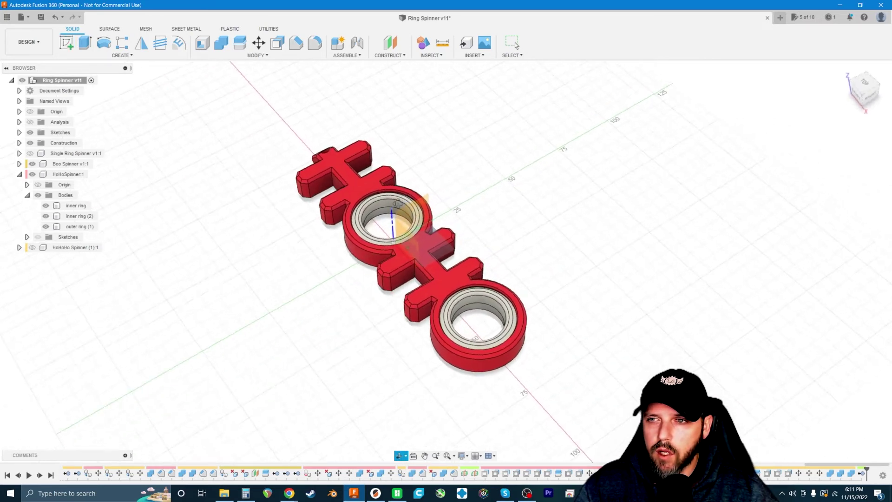
{"action": "left_click", "coordinate": [449, 227]}
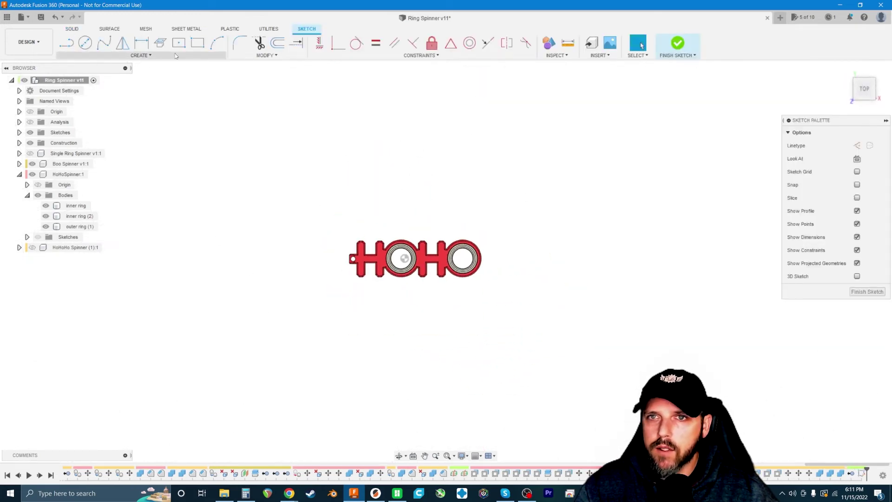
Step: Sketch a center rectangle about 406 mm wide around the HoHo spinner on the horizontal plane, and finish the sketch
{"action": "left_click", "coordinate": [178, 44]}
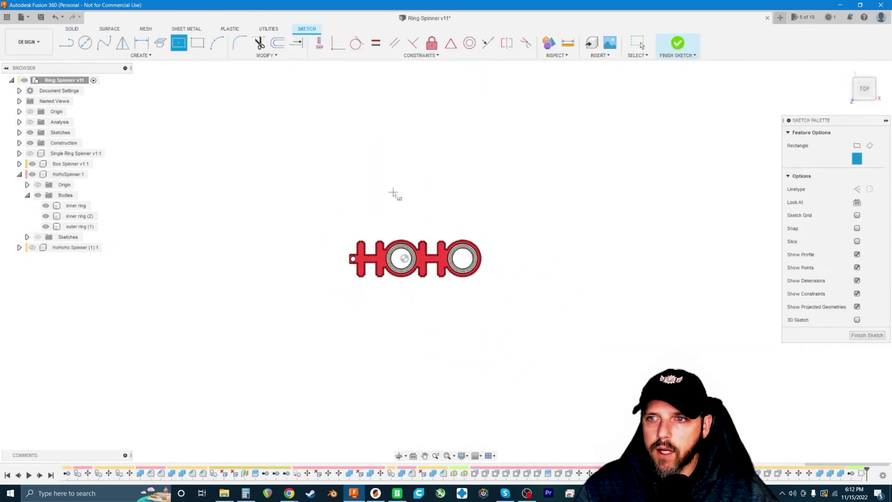
{"action": "left_click", "coordinate": [409, 239]}
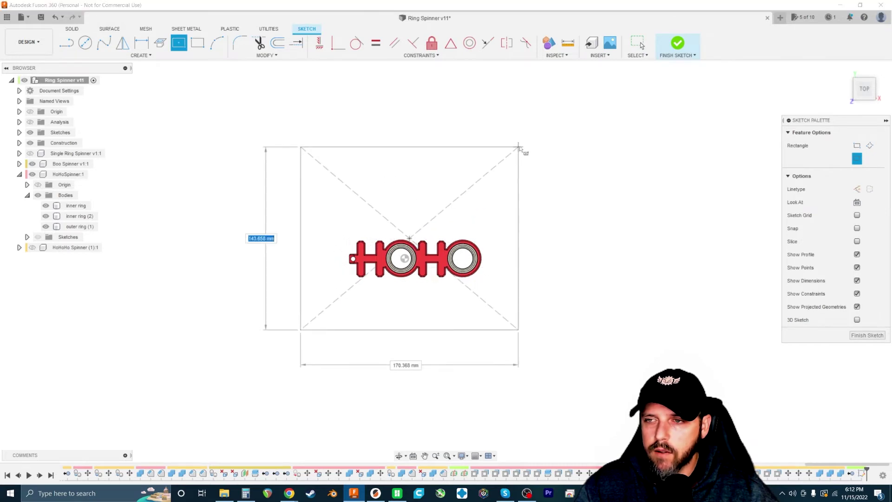
{"action": "left_click", "coordinate": [654, 93]}
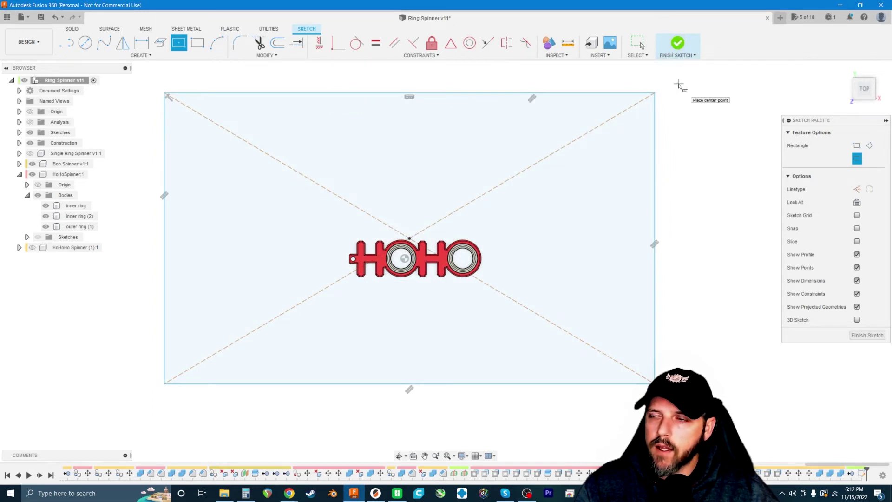
{"action": "middle_click_drag", "start_coordinate": [684, 127], "coordinate": [759, 84], "text": "shift"}
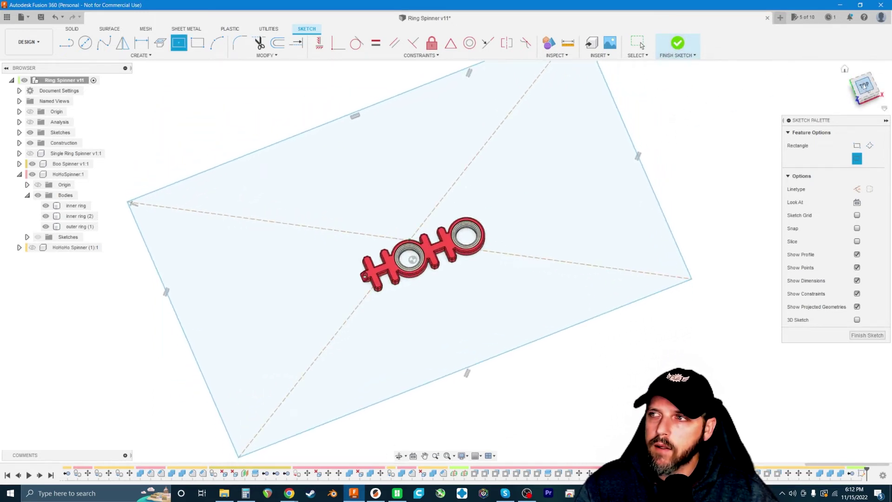
{"action": "left_click", "coordinate": [677, 42]}
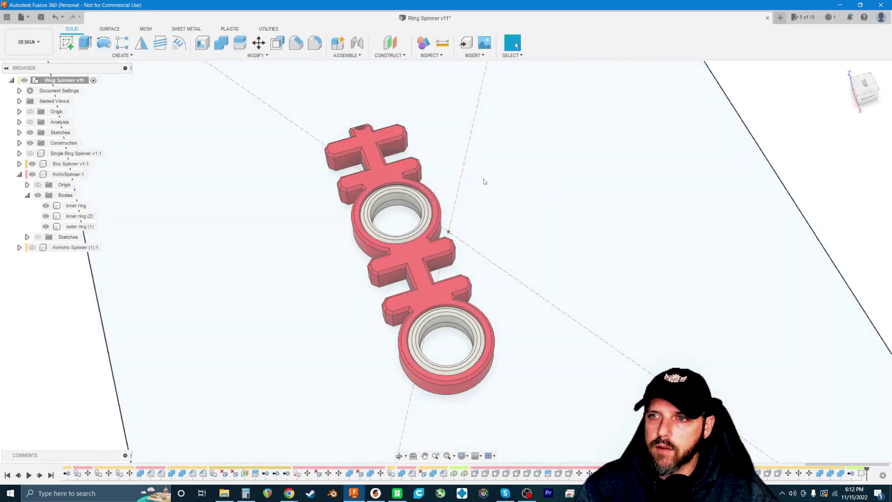
Step: Extrude the large rectangle -5 mm downward as a new body to form a floor plate beneath the spinner
{"action": "middle_click_drag", "start_coordinate": [470, 187], "coordinate": [485, 158], "text": "shift"}
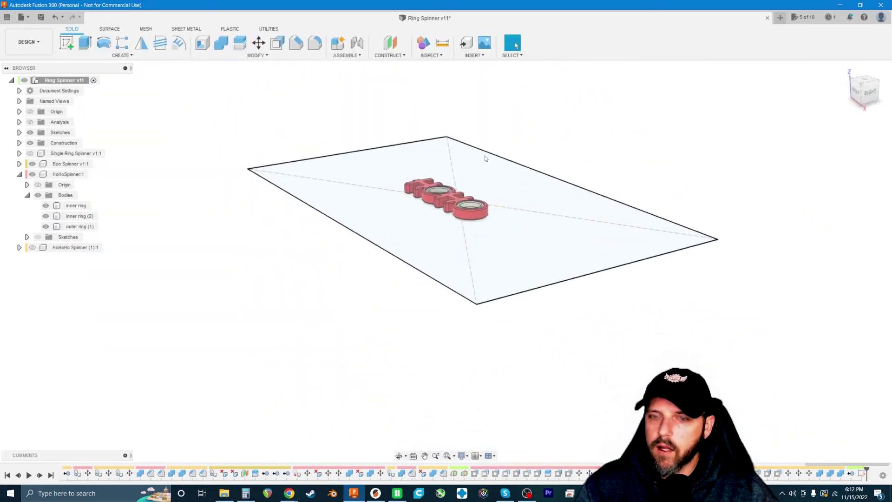
{"action": "left_click", "coordinate": [510, 194]}
{"action": "key", "text": "e"}
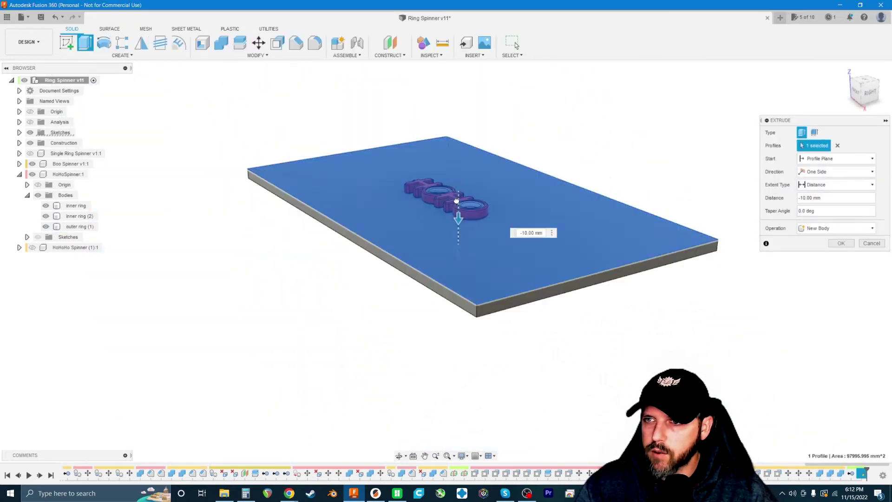
{"action": "type", "text": "-"}
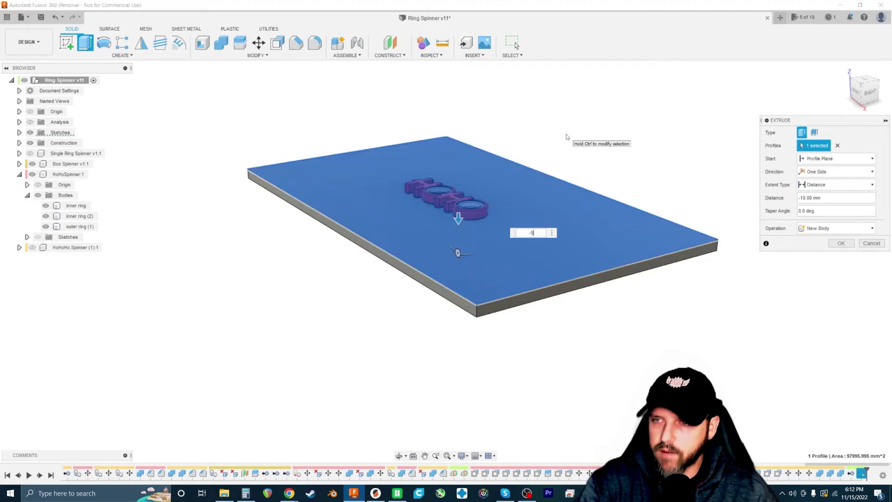
{"action": "type", "text": "5"}
{"action": "key", "text": "Return"}
{"action": "scroll", "coordinate": [587, 139], "scroll_direction": "up", "scroll_amount": 5}
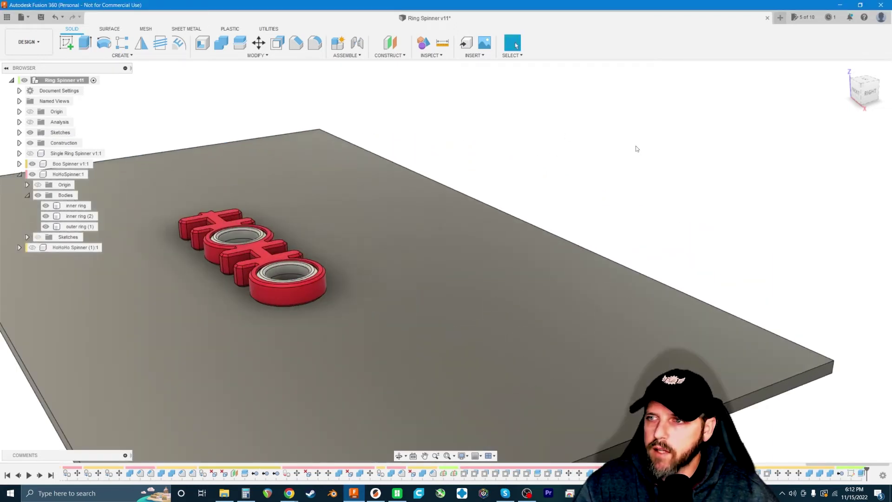
{"action": "scroll", "coordinate": [592, 166], "scroll_direction": "down", "scroll_amount": 5}
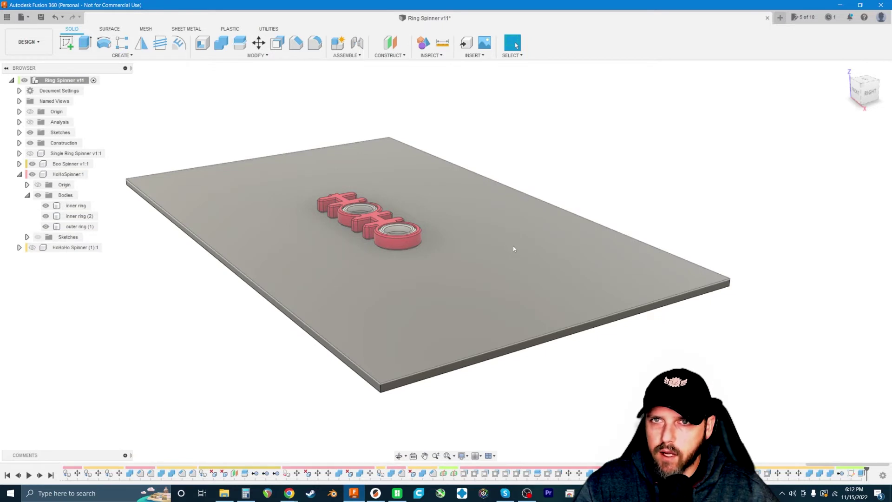
Step: On the plate's top face, sketch a 10 mm deep rectangle spanning the full back edge, and finish the sketch
{"action": "key", "text": "c"}
{"action": "left_click", "coordinate": [513, 243]}
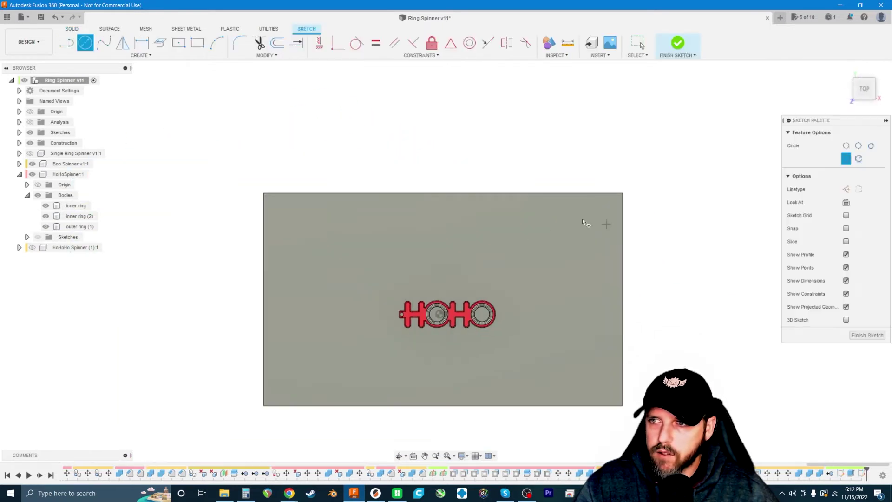
{"action": "left_click", "coordinate": [195, 44]}
{"action": "scroll", "coordinate": [321, 195], "scroll_direction": "up", "scroll_amount": 2}
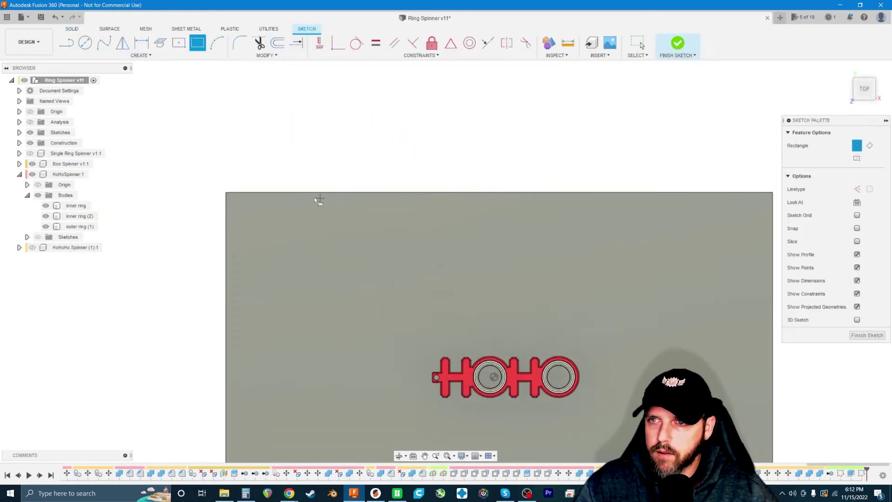
{"action": "left_click", "coordinate": [226, 192]}
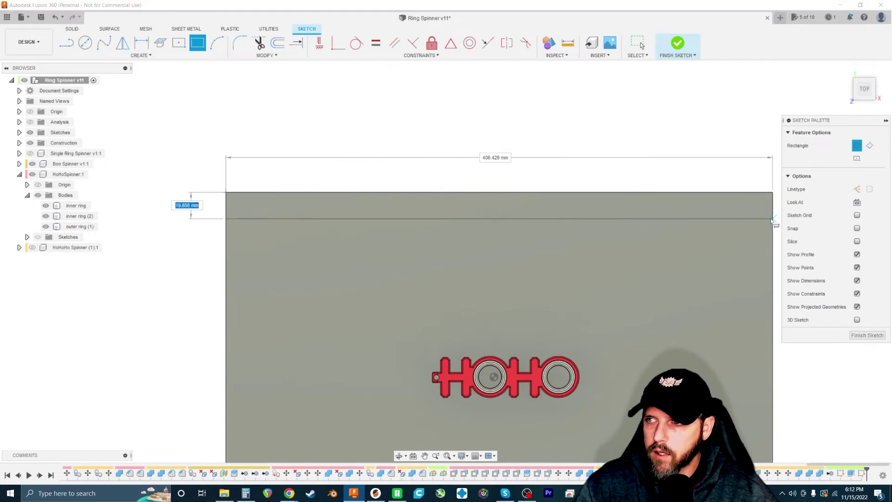
{"action": "type", "text": "1"}
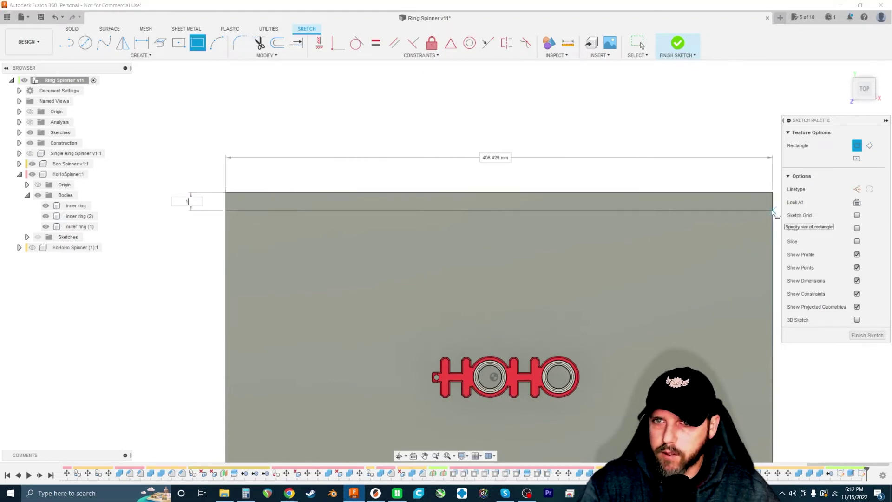
{"action": "type", "text": "0"}
{"action": "key", "text": "Return"}
{"action": "key", "text": "Escape"}
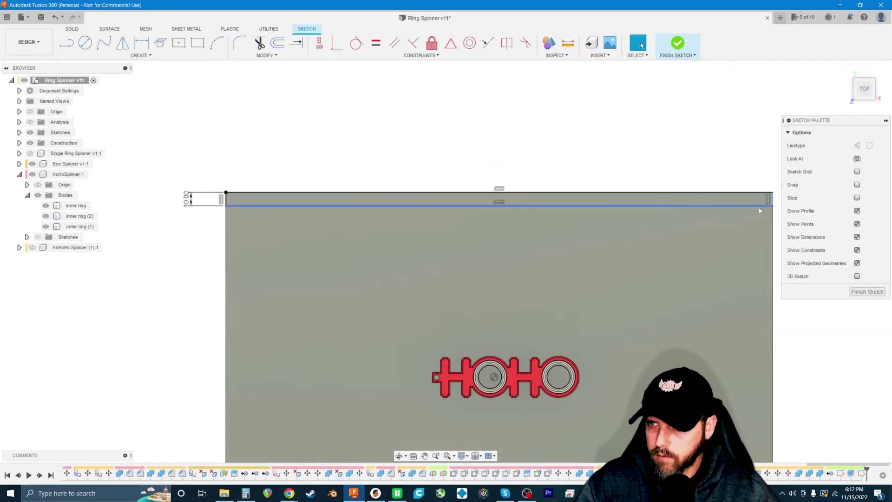
{"action": "scroll", "coordinate": [644, 82], "scroll_direction": "down", "scroll_amount": 2}
{"action": "left_click", "coordinate": [678, 42]}
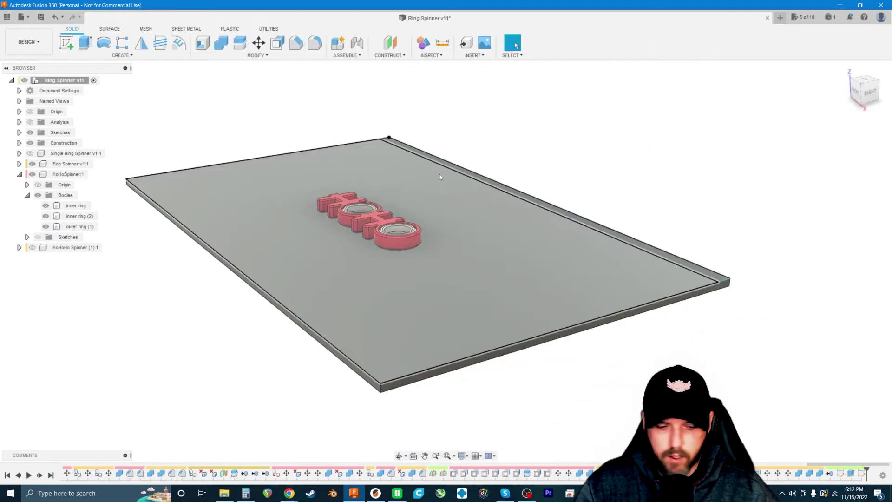
Step: Extrude the narrow back strip 200 mm upward, joined to the plate, to form a back wall
{"action": "key", "text": "e"}
{"action": "left_click", "coordinate": [485, 184]}
{"action": "scroll", "coordinate": [471, 229], "scroll_direction": "down", "scroll_amount": 2}
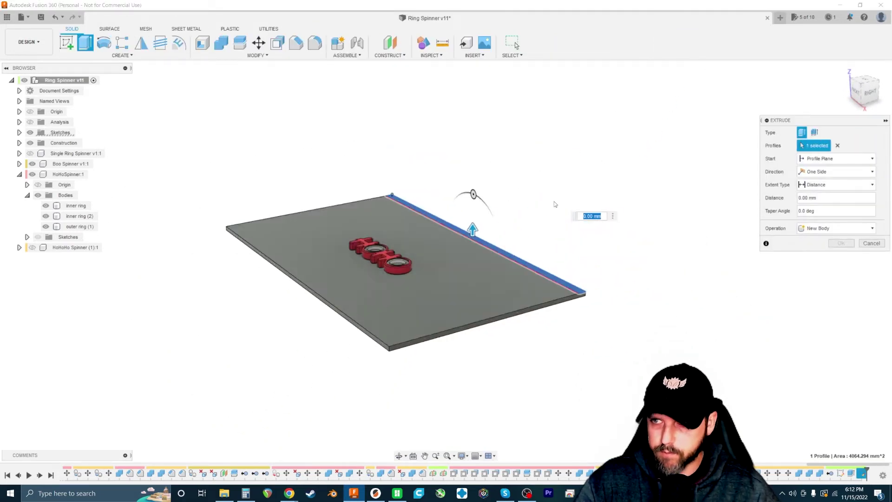
{"action": "scroll", "coordinate": [433, 246], "scroll_direction": "up", "scroll_amount": 3}
{"action": "left_click_drag", "start_coordinate": [432, 246], "coordinate": [434, 80]}
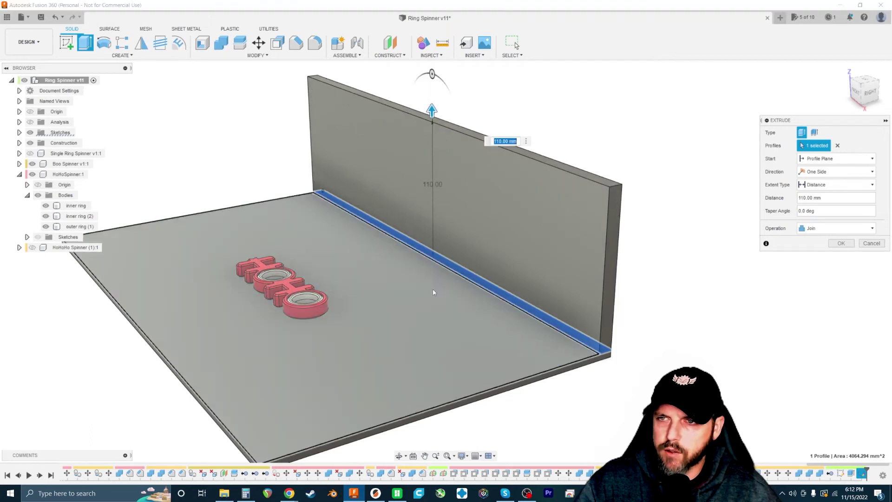
{"action": "scroll", "coordinate": [447, 192], "scroll_direction": "down", "scroll_amount": 2}
{"action": "scroll", "coordinate": [409, 277], "scroll_direction": "up", "scroll_amount": 2}
{"action": "left_click_drag", "start_coordinate": [424, 252], "coordinate": [424, 162]}
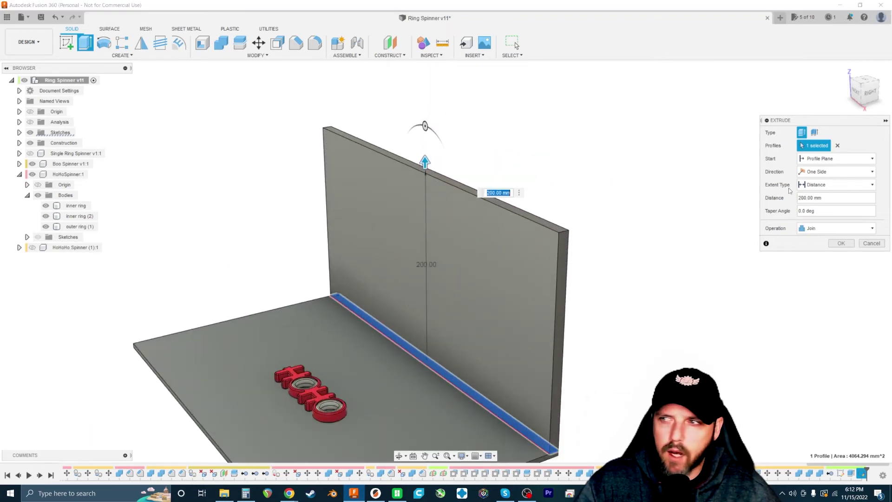
{"action": "left_click", "coordinate": [840, 242]}
{"action": "scroll", "coordinate": [461, 279], "scroll_direction": "down", "scroll_amount": 2}
{"action": "scroll", "coordinate": [469, 319], "scroll_direction": "up", "scroll_amount": 5}
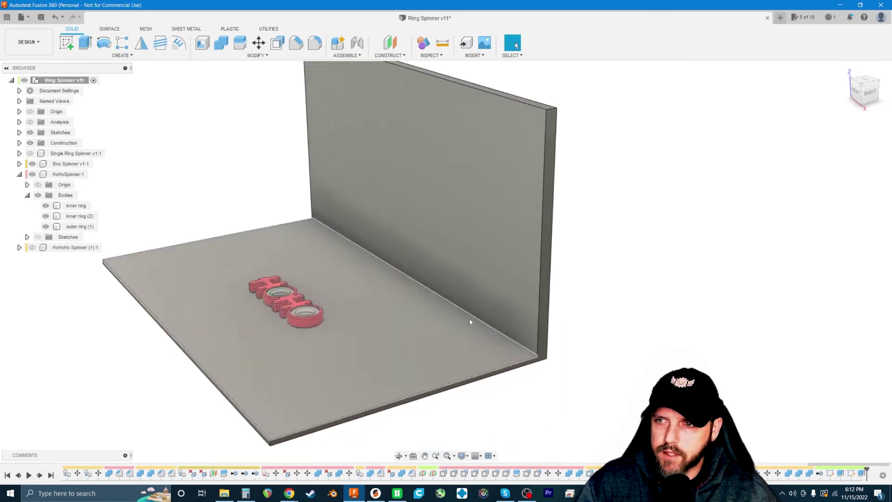
Step: Fillet the inner edge between the floor plate and back wall with a 65 mm radius
{"action": "left_click", "coordinate": [315, 42]}
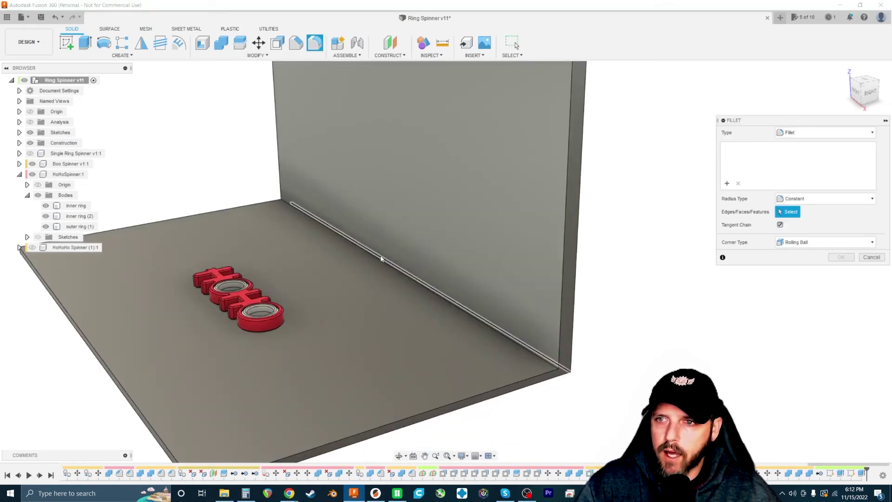
{"action": "left_click", "coordinate": [384, 265]}
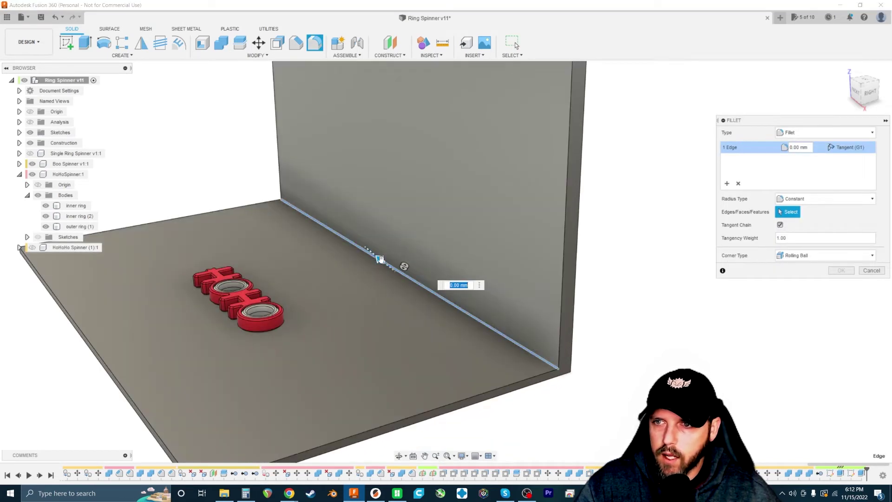
{"action": "left_click_drag", "start_coordinate": [379, 257], "coordinate": [355, 244]}
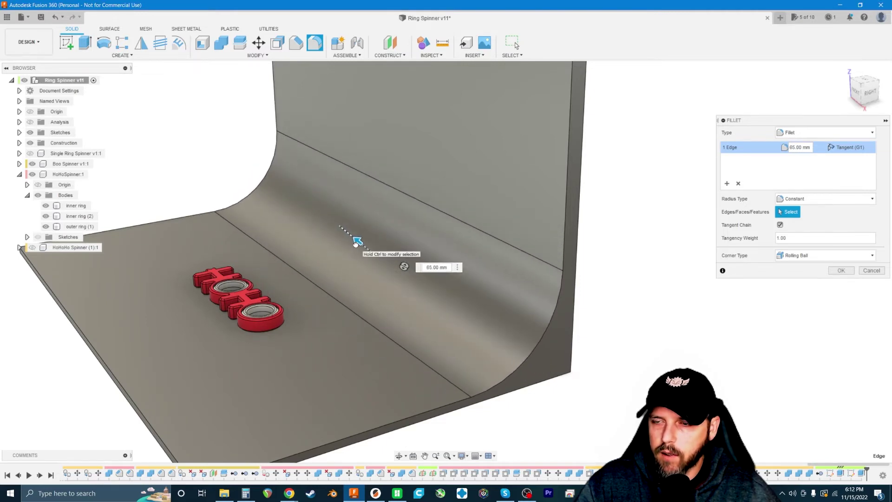
{"action": "left_click", "coordinate": [841, 271]}
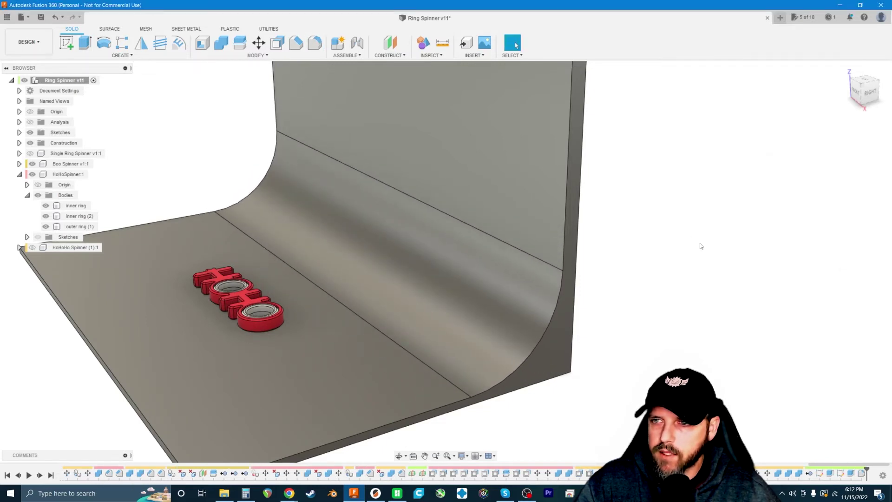
Step: Switch to the Render workspace and examine how the spinner looks against the curved backdrop
{"action": "scroll", "coordinate": [560, 232], "scroll_direction": "down", "scroll_amount": 3}
{"action": "middle_click_drag", "start_coordinate": [560, 233], "coordinate": [48, 178], "text": "shift"}
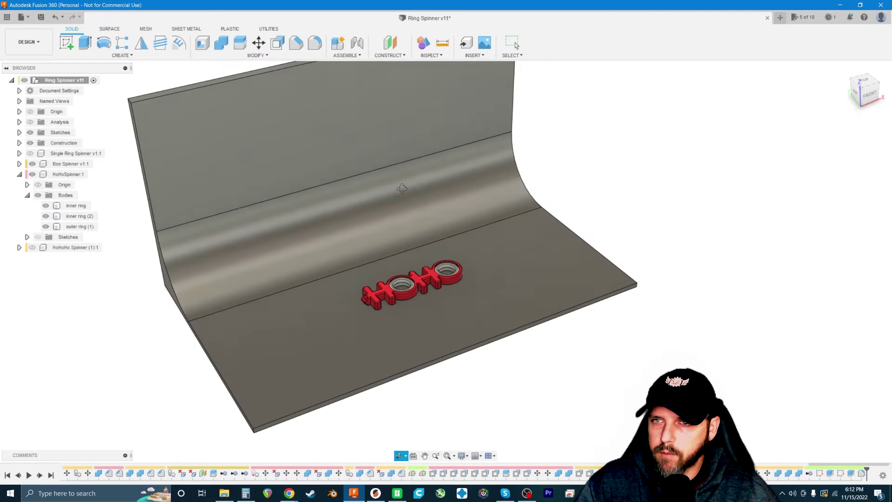
{"action": "left_click", "coordinate": [39, 40]}
{"action": "left_click", "coordinate": [19, 93]}
{"action": "scroll", "coordinate": [278, 255], "scroll_direction": "up", "scroll_amount": 5}
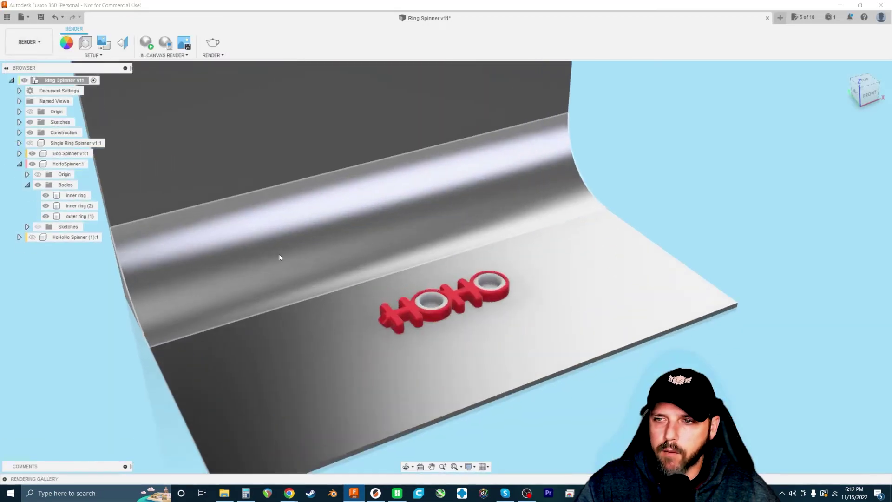
{"action": "middle_click_drag", "start_coordinate": [411, 293], "coordinate": [405, 273], "text": "shift"}
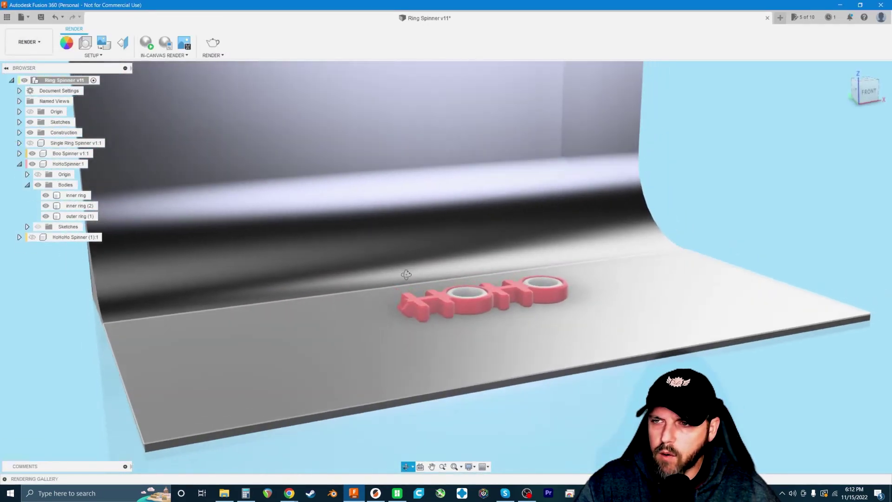
{"action": "scroll", "coordinate": [656, 237], "scroll_direction": "up", "scroll_amount": 3}
{"action": "middle_click_drag", "start_coordinate": [740, 202], "coordinate": [734, 205], "text": "shift"}
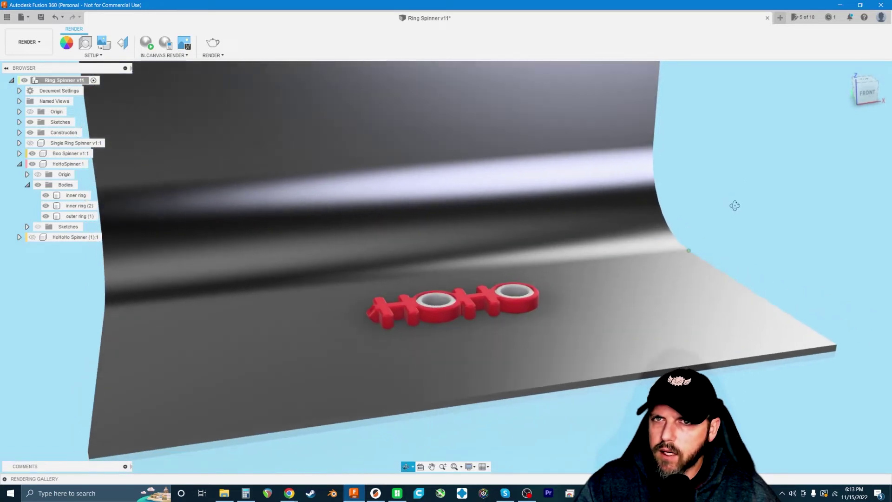
Step: Return to the Design workspace and extrude the backdrop's right end face outward to widen it
{"action": "left_click", "coordinate": [29, 42]}
{"action": "left_click", "coordinate": [23, 68]}
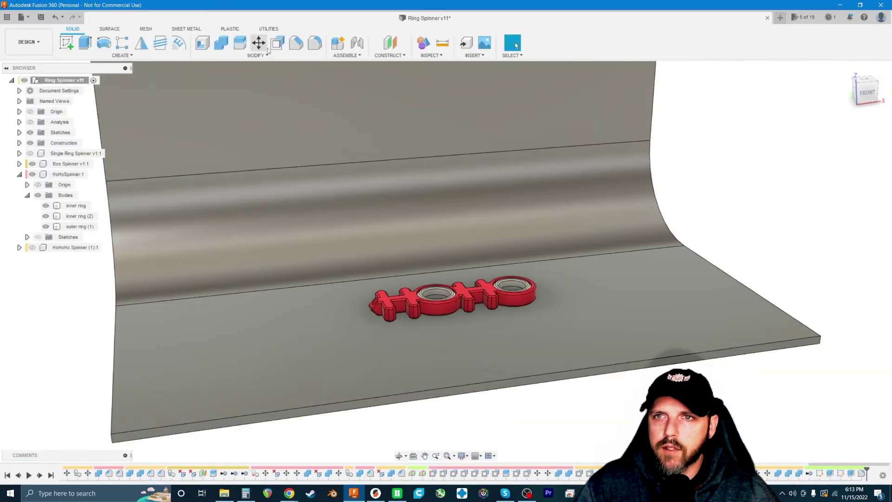
{"action": "middle_click_drag", "start_coordinate": [372, 107], "coordinate": [426, 172], "text": "shift"}
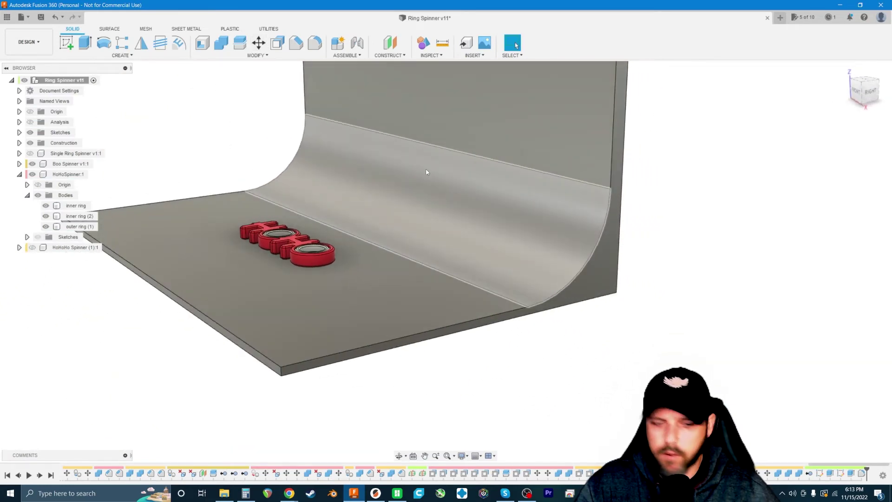
{"action": "left_click", "coordinate": [594, 239]}
{"action": "key", "text": "e"}
{"action": "left_click_drag", "start_coordinate": [613, 283], "coordinate": [746, 340]}
{"action": "key", "text": "Return"}
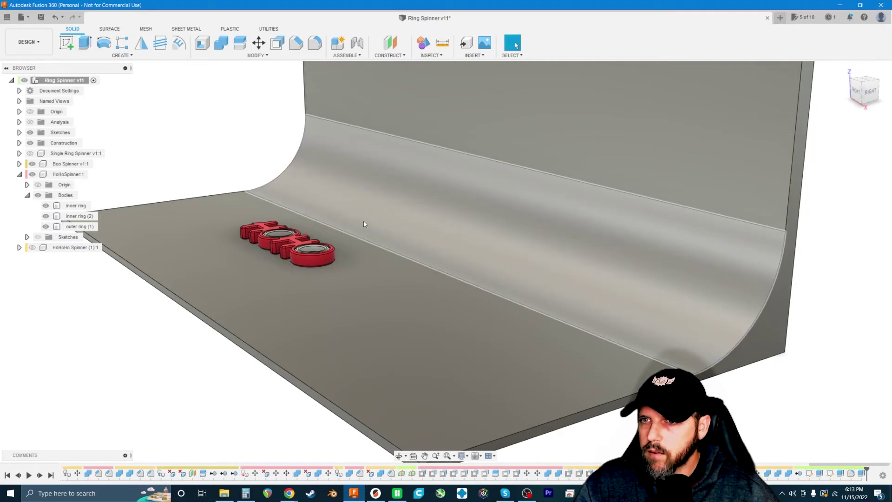
Step: Extrude the floor plate's front face 115 mm forward, joined to the backdrop
{"action": "middle_click_drag", "start_coordinate": [364, 223], "coordinate": [409, 275], "text": "shift"}
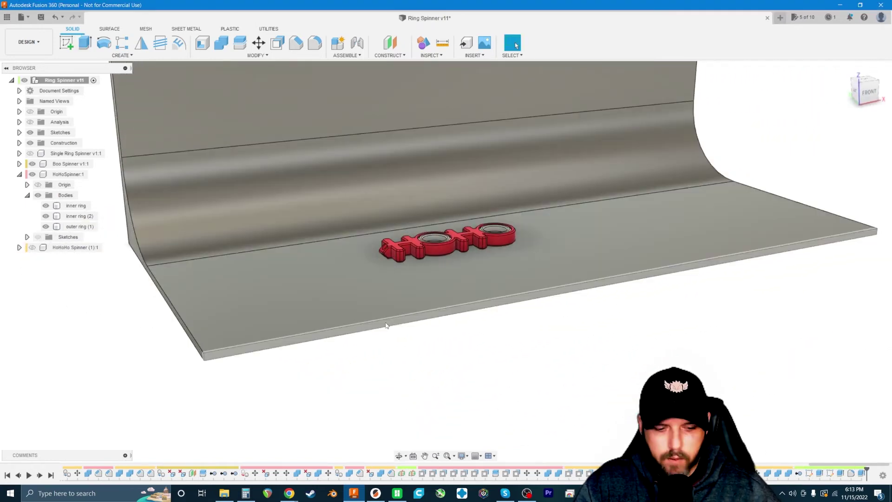
{"action": "key", "text": "e"}
{"action": "left_click", "coordinate": [395, 326]}
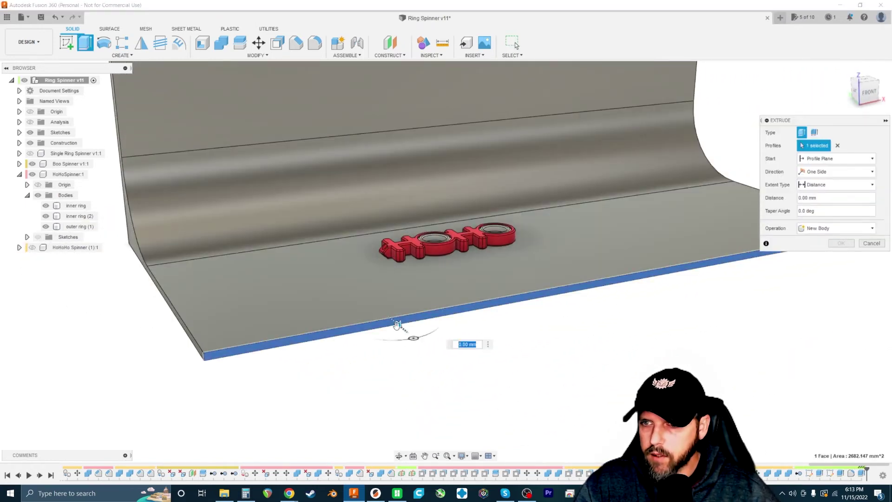
{"action": "left_click_drag", "start_coordinate": [421, 365], "coordinate": [488, 411]}
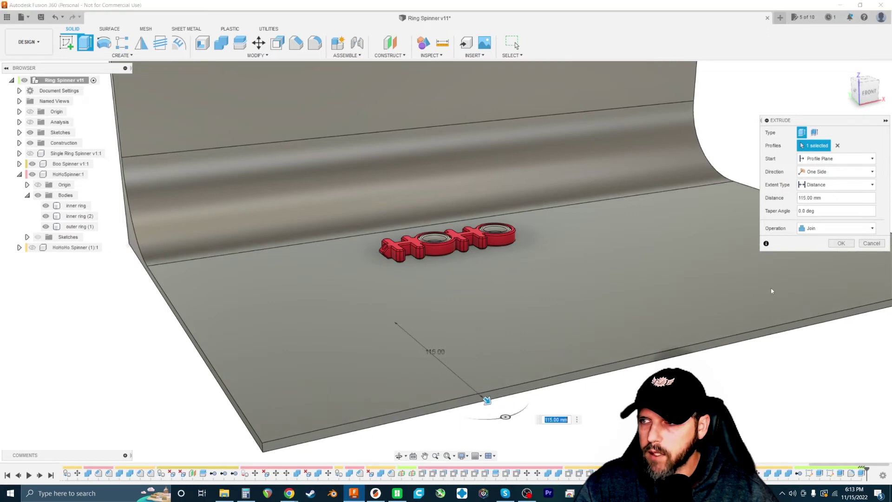
{"action": "left_click", "coordinate": [839, 243]}
{"action": "middle_click_drag", "start_coordinate": [454, 352], "coordinate": [548, 214], "text": "shift"}
{"action": "scroll", "coordinate": [429, 213], "scroll_direction": "up", "scroll_amount": 3}
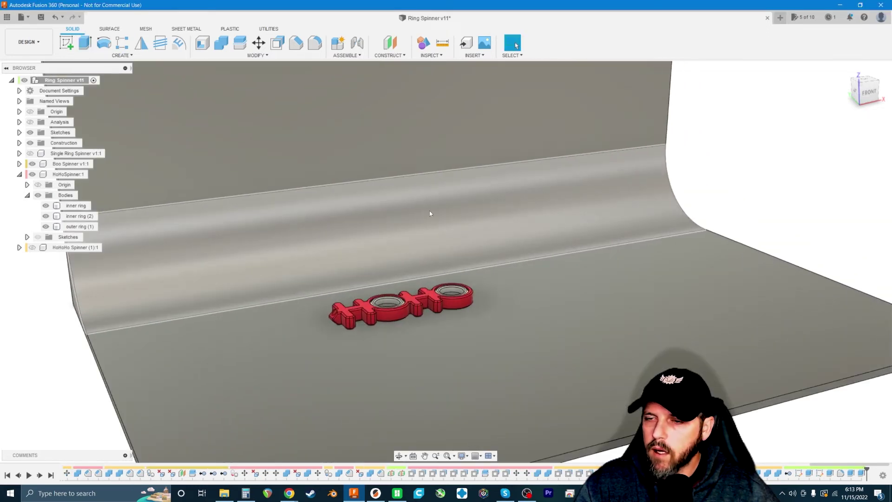
Step: Switch to the Render workspace and duplicate the red ABS appearance used in the design
{"action": "middle_click_drag", "start_coordinate": [429, 212], "coordinate": [334, 253], "text": "shift"}
{"action": "scroll", "coordinate": [334, 253], "scroll_direction": "up", "scroll_amount": 2}
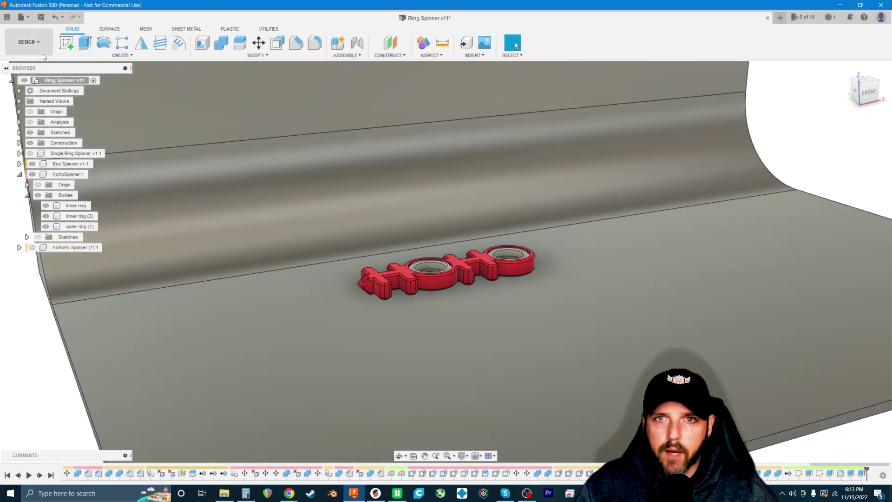
{"action": "left_click", "coordinate": [40, 47]}
{"action": "left_click", "coordinate": [51, 93]}
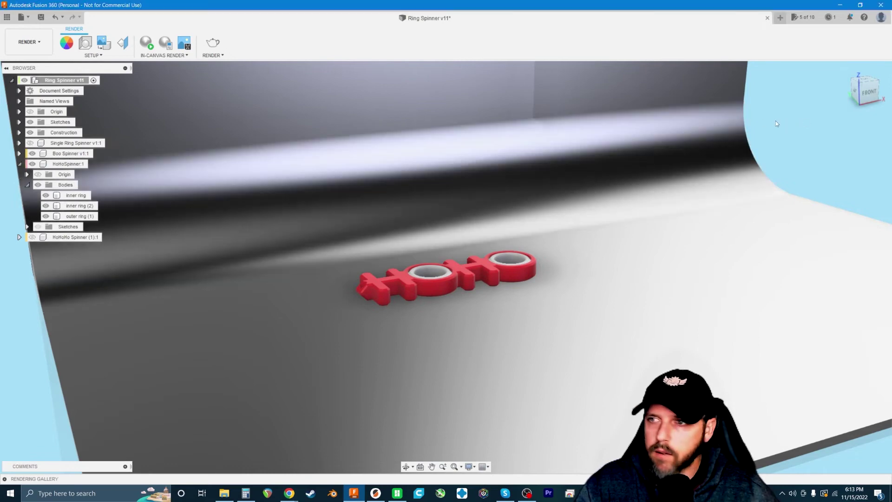
{"action": "key", "text": "a"}
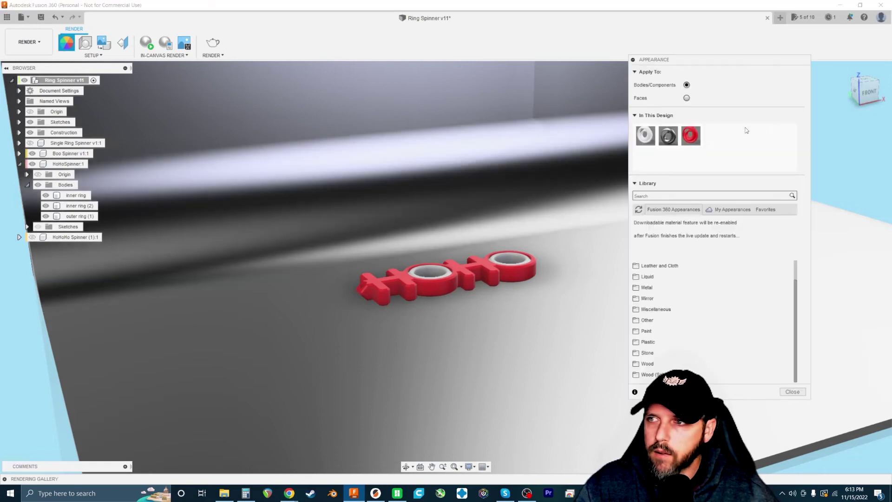
{"action": "right_click", "coordinate": [692, 135]}
{"action": "left_click", "coordinate": [718, 147]}
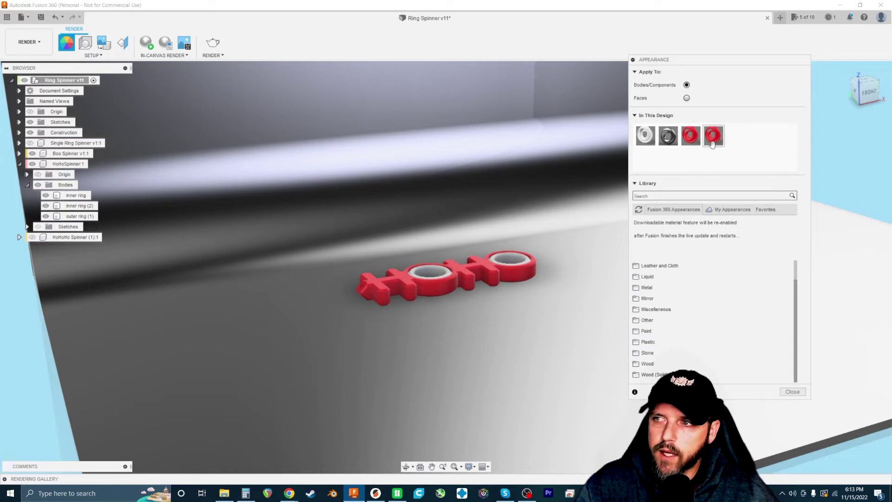
{"action": "right_click", "coordinate": [713, 141]}
{"action": "left_click", "coordinate": [717, 145]}
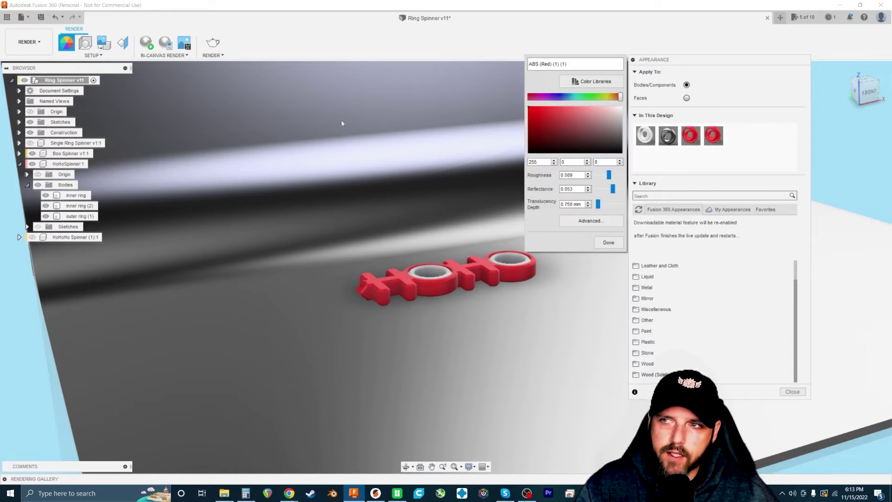
{"action": "left_click", "coordinate": [606, 242]}
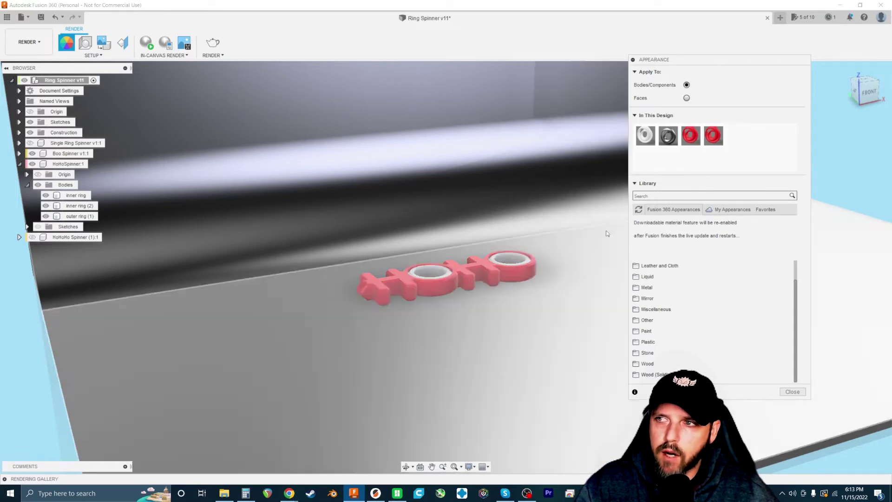
{"action": "left_click", "coordinate": [791, 392]}
Step: Check the RGB values of the scene's solid background color in the scene settings
{"action": "left_click", "coordinate": [85, 43]}
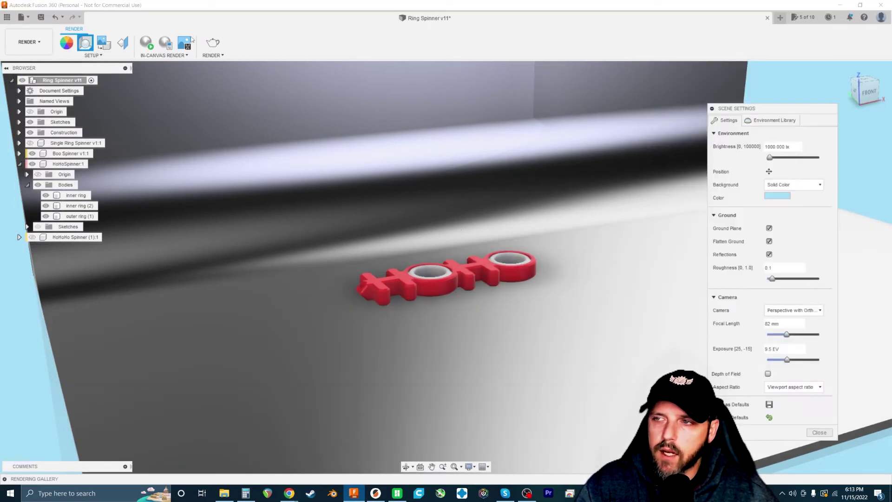
{"action": "left_click", "coordinate": [769, 196]}
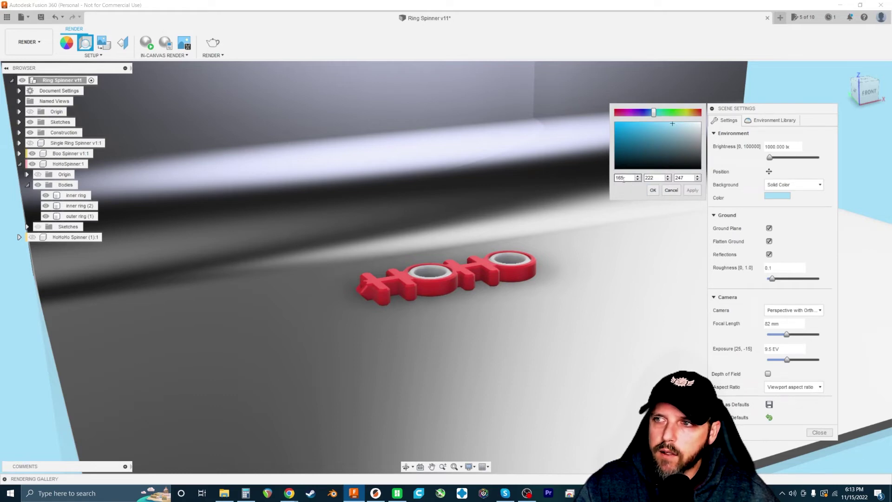
{"action": "left_click", "coordinate": [670, 190]}
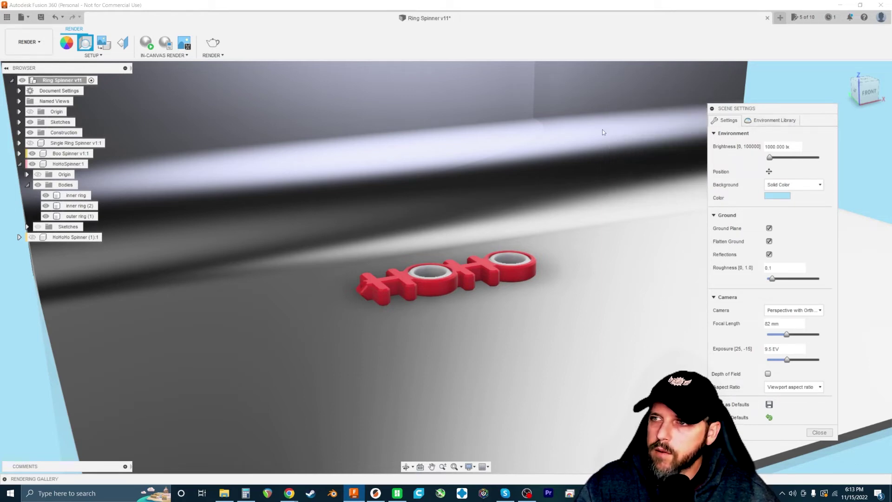
{"action": "left_click", "coordinate": [819, 432]}
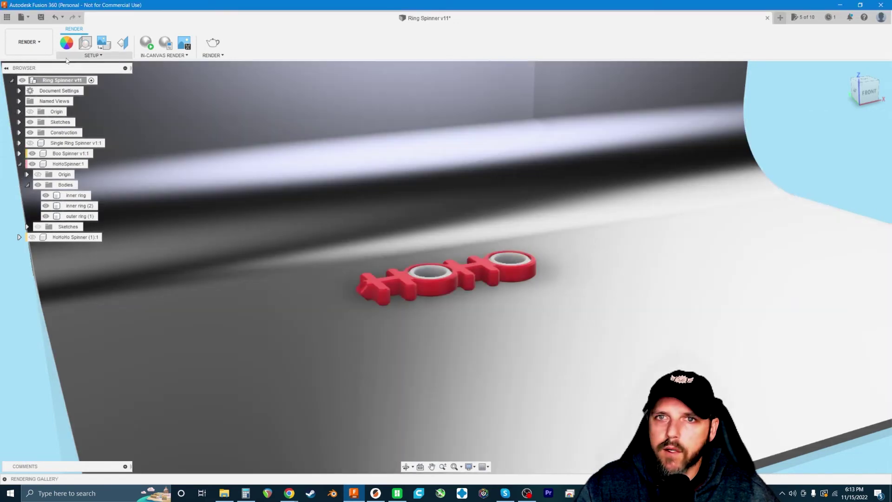
Step: Set the color of the ABS (Red) (1) appearance to RGB 165, 222, 247
{"action": "key", "text": "a"}
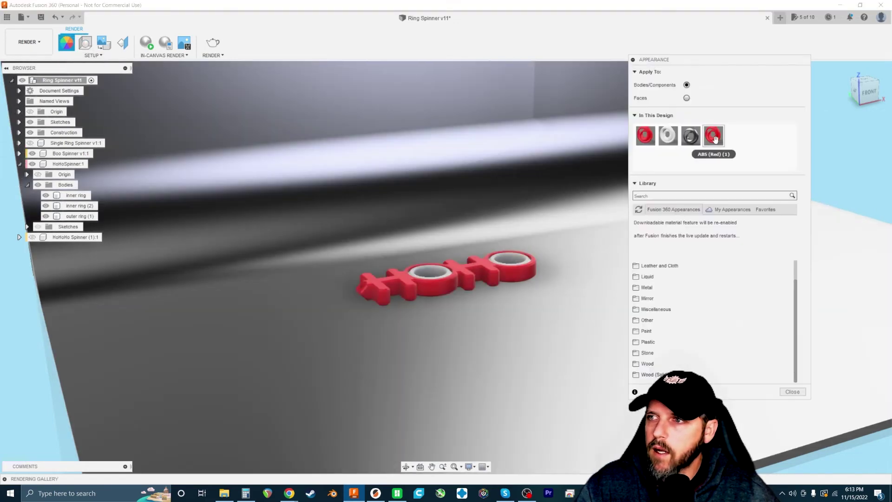
{"action": "right_click", "coordinate": [713, 139]}
{"action": "left_click", "coordinate": [727, 144]}
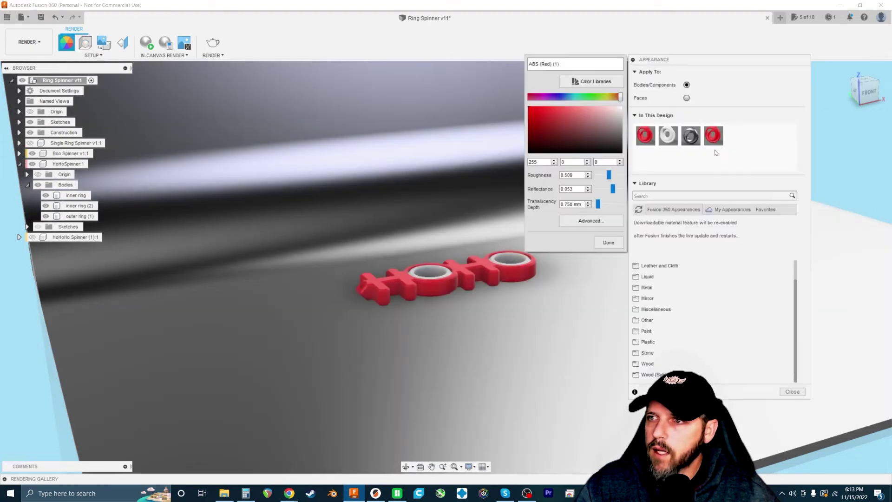
{"action": "double_click", "coordinate": [539, 162]}
{"action": "type", "text": "165"}
{"action": "key", "text": "Tab"}
{"action": "type", "text": "222"}
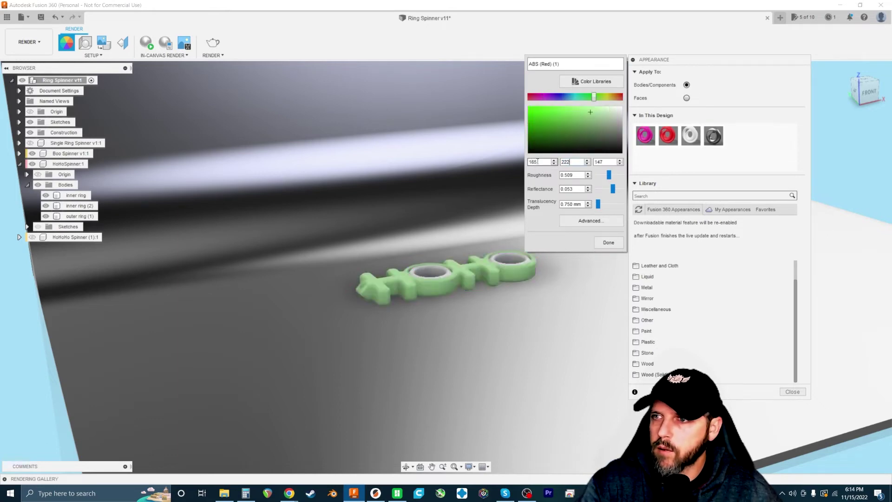
{"action": "key", "text": "Tab"}
{"action": "type", "text": "247"}
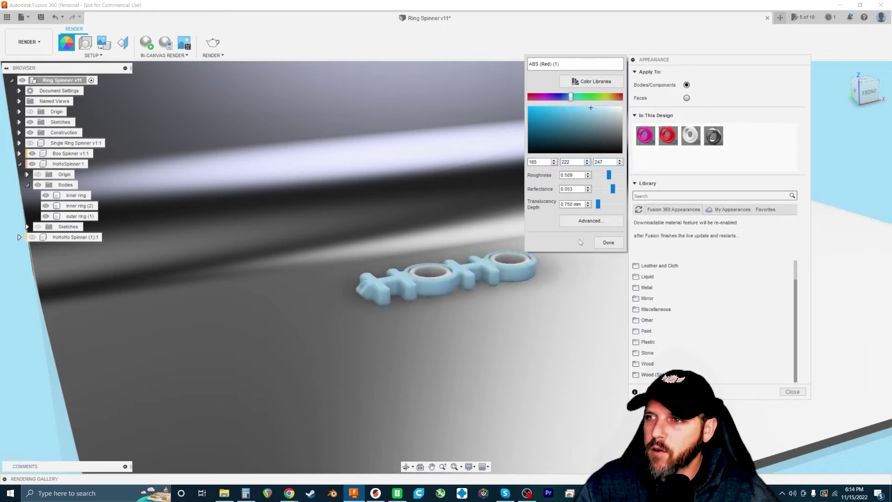
{"action": "left_click", "coordinate": [609, 241]}
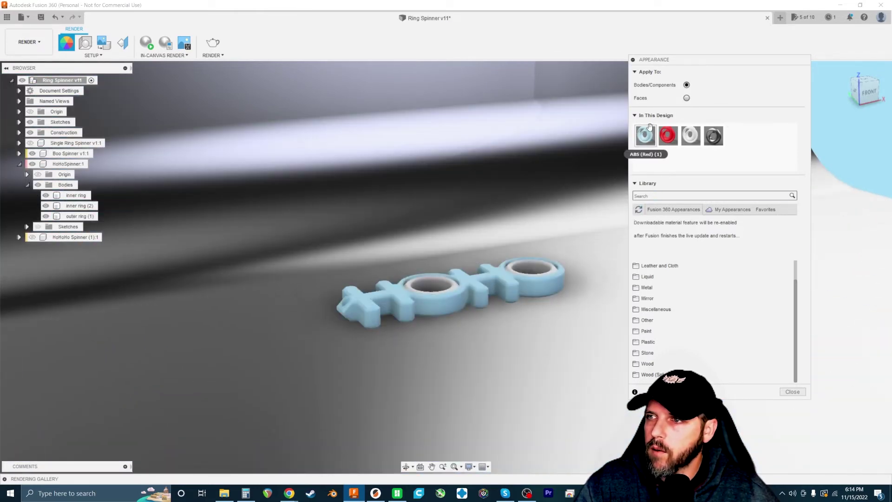
Step: Apply the light blue appearance to the backdrop and the red ABS appearance to the HoHo spinner body
{"action": "left_click_drag", "start_coordinate": [668, 136], "coordinate": [553, 283]}
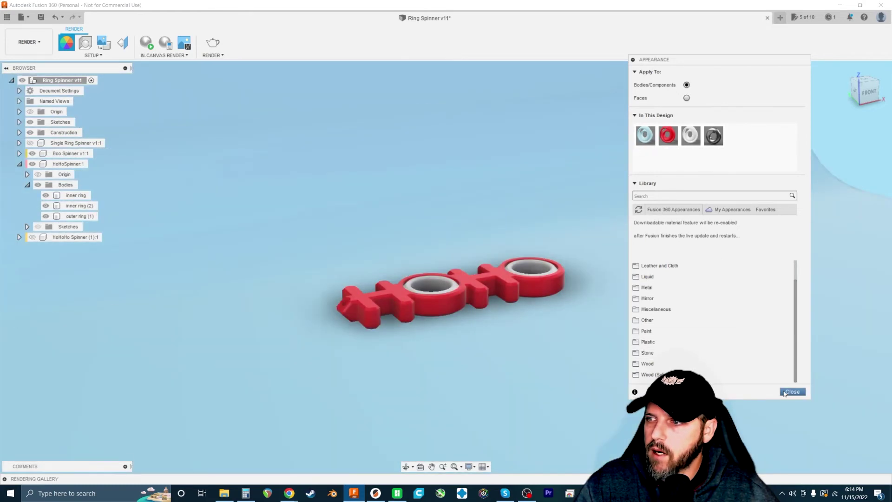
{"action": "left_click", "coordinate": [792, 392]}
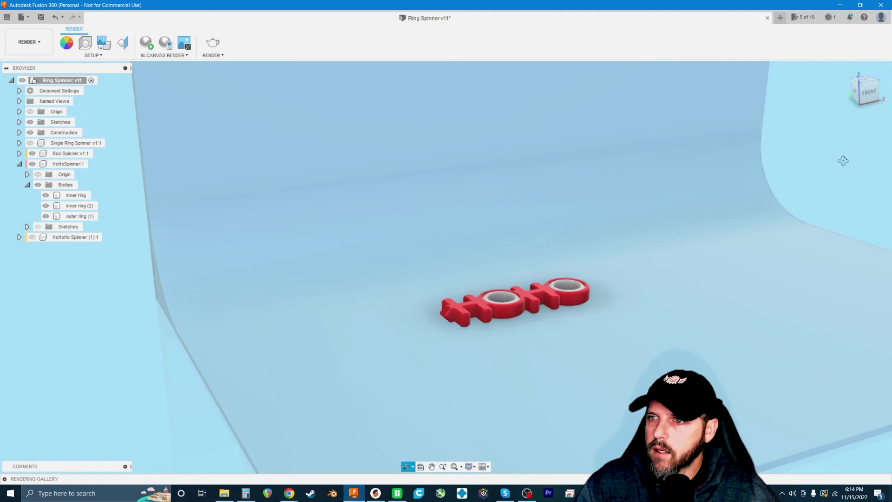
{"action": "key", "text": "a"}
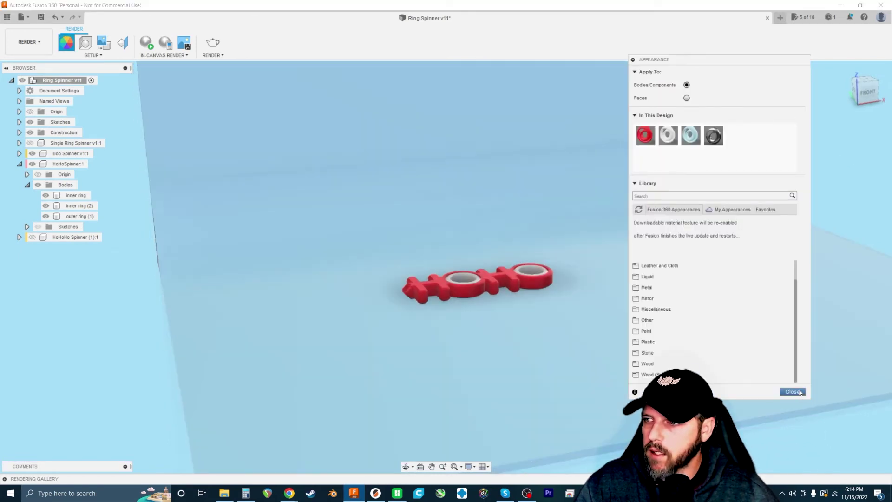
{"action": "left_click", "coordinate": [792, 392]}
Step: Set the scene's solid background color to white, RGB 255, 255, 255
{"action": "left_click", "coordinate": [85, 42]}
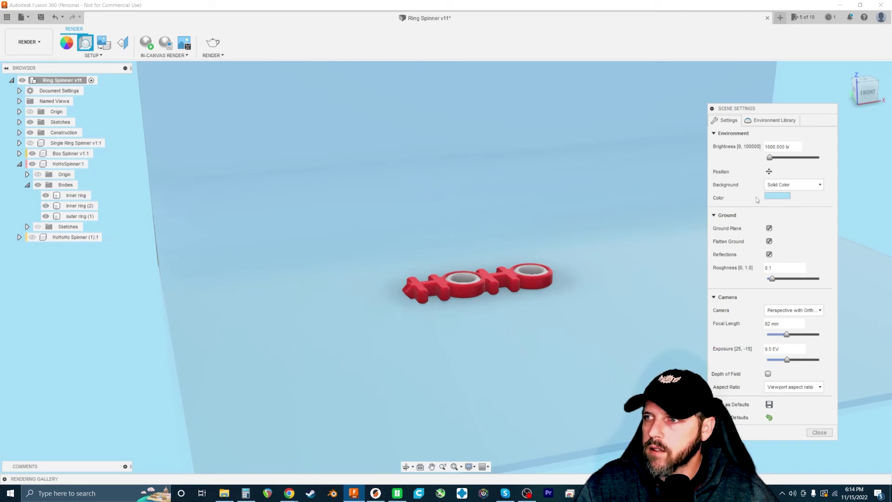
{"action": "left_click", "coordinate": [775, 196]}
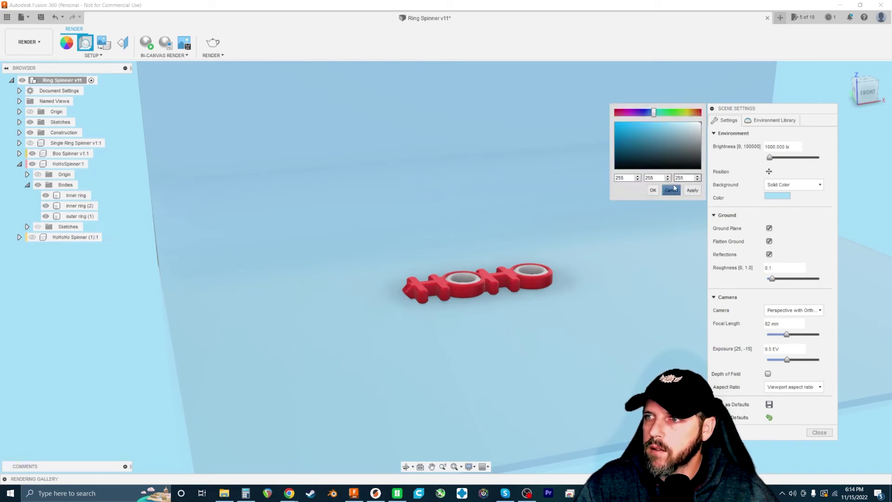
{"action": "left_click", "coordinate": [696, 190]}
{"action": "left_click", "coordinate": [653, 190]}
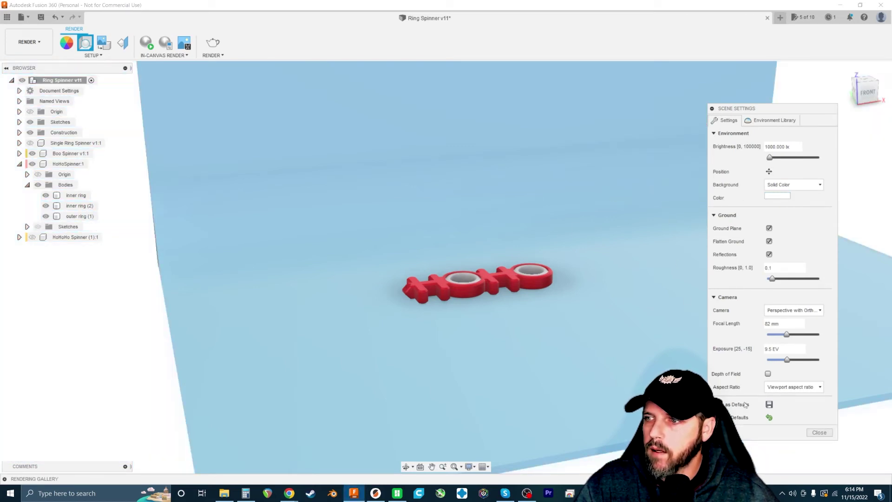
{"action": "left_click", "coordinate": [824, 431]}
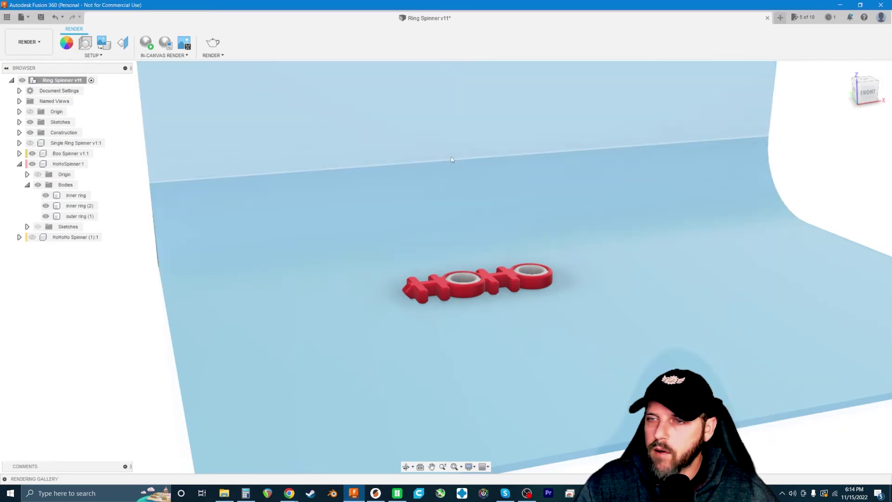
Step: Rotate the scene's lighting environment to about 153.8 degrees
{"action": "scroll", "coordinate": [527, 188], "scroll_direction": "up", "scroll_amount": 2}
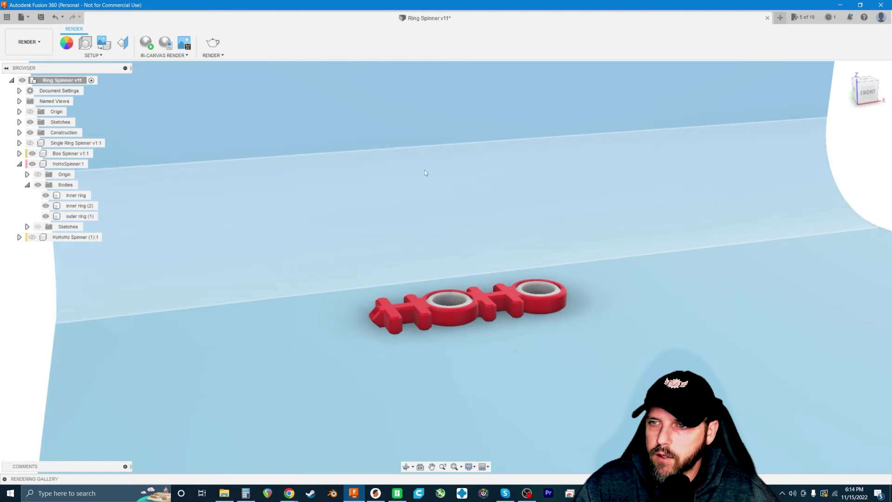
{"action": "scroll", "coordinate": [453, 310], "scroll_direction": "up", "scroll_amount": 2}
{"action": "middle_click_drag", "start_coordinate": [453, 310], "coordinate": [755, 398], "text": "shift"}
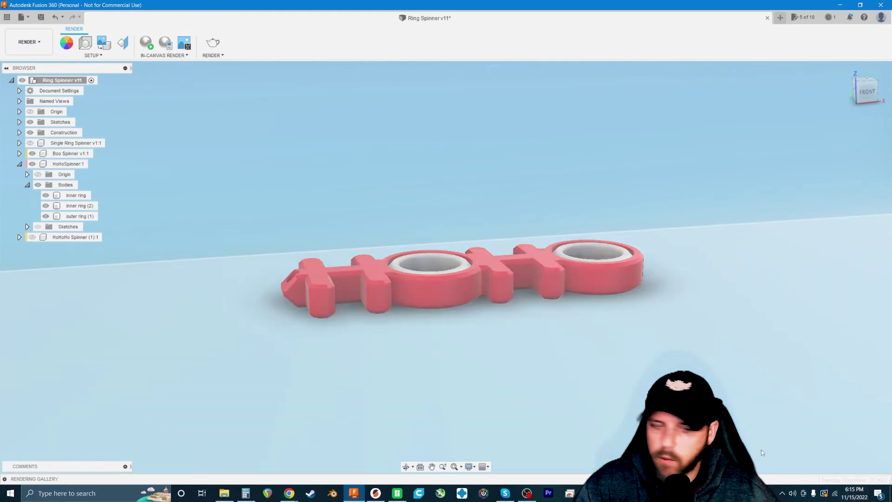
{"action": "middle_click_drag", "start_coordinate": [701, 319], "coordinate": [676, 327], "text": "shift"}
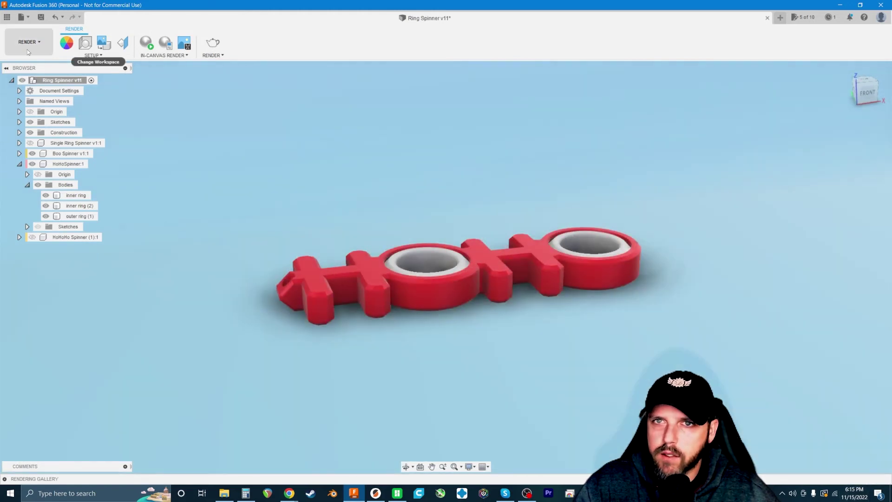
{"action": "left_click", "coordinate": [85, 43]}
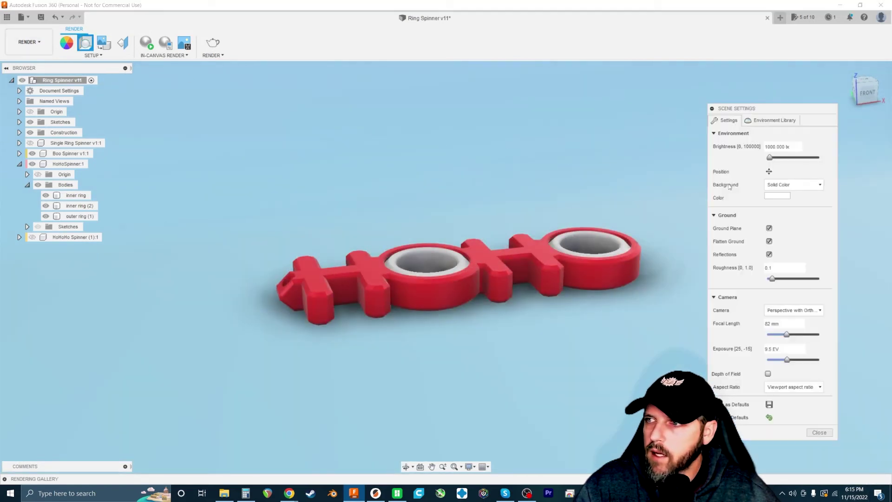
{"action": "left_click", "coordinate": [769, 171]}
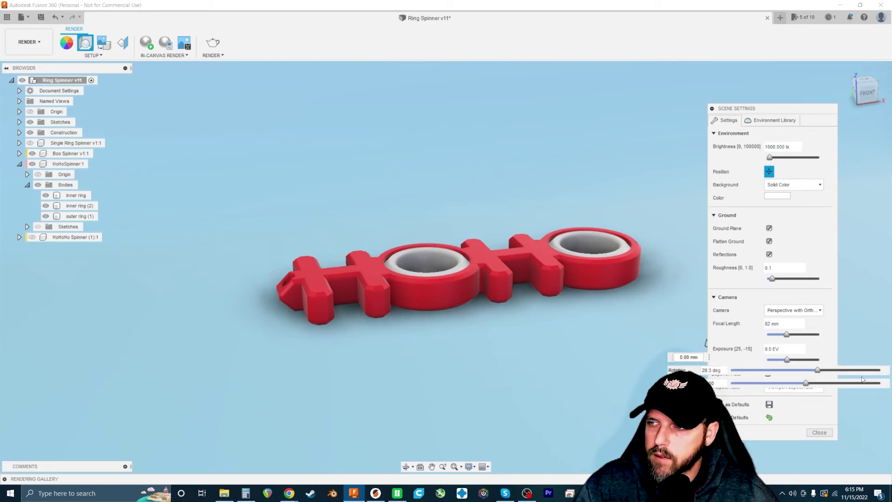
{"action": "left_click_drag", "start_coordinate": [781, 112], "coordinate": [162, 78]}
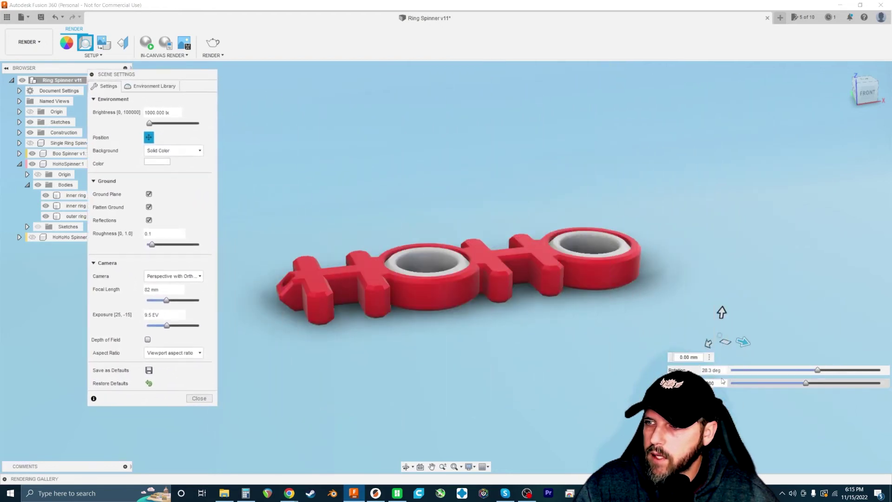
{"action": "left_click_drag", "start_coordinate": [817, 370], "coordinate": [871, 370]}
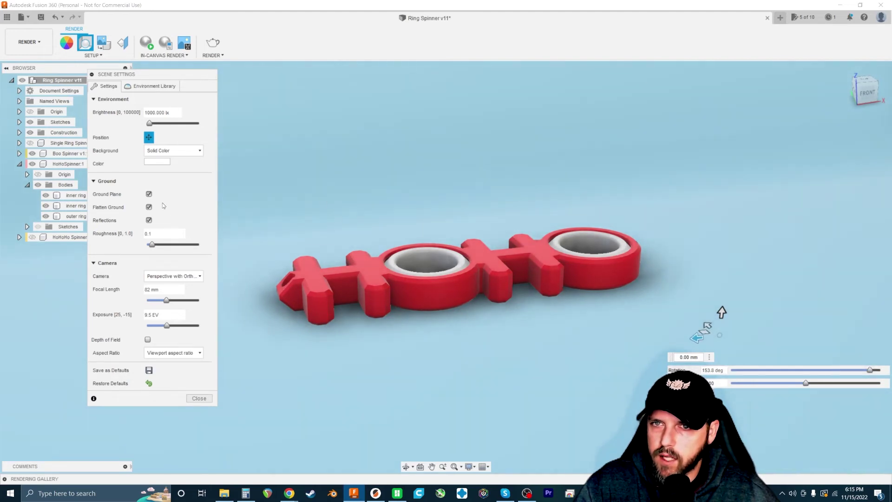
Step: Turn off the ground plane in the scene settings
{"action": "left_click", "coordinate": [148, 194]}
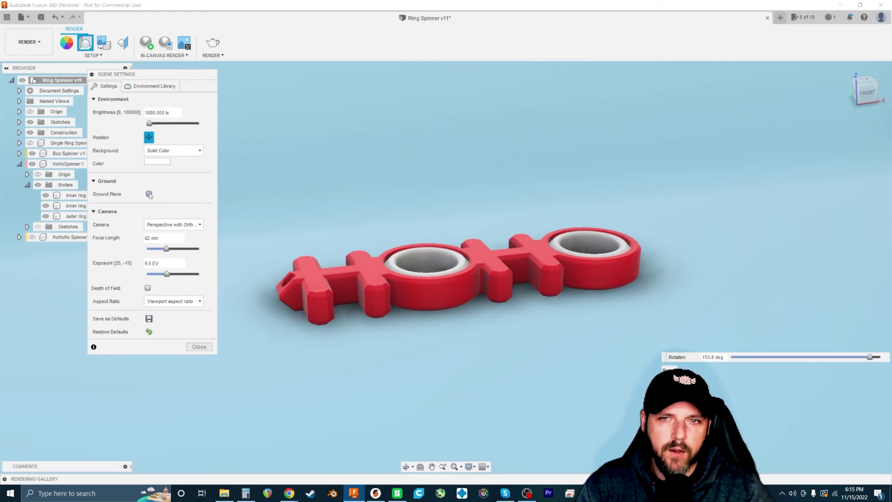
{"action": "left_click", "coordinate": [149, 194]}
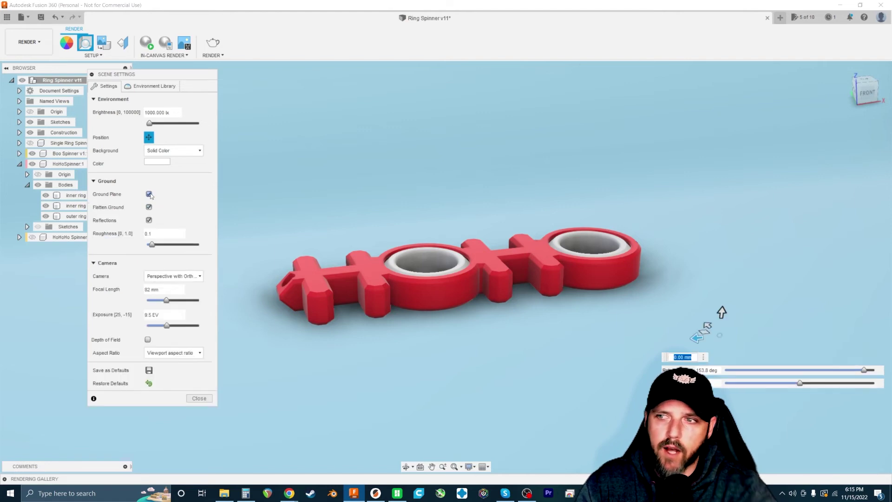
{"action": "left_click", "coordinate": [149, 194]}
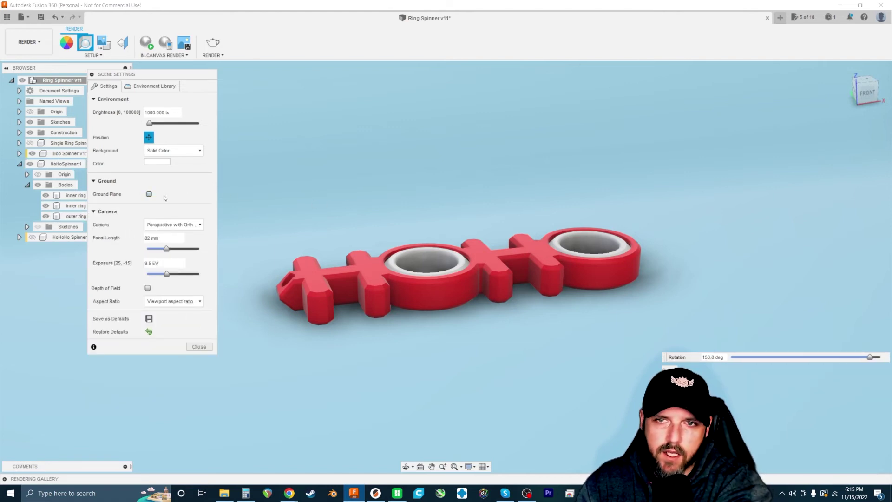
{"action": "left_click", "coordinate": [148, 195]}
{"action": "left_click", "coordinate": [149, 194]}
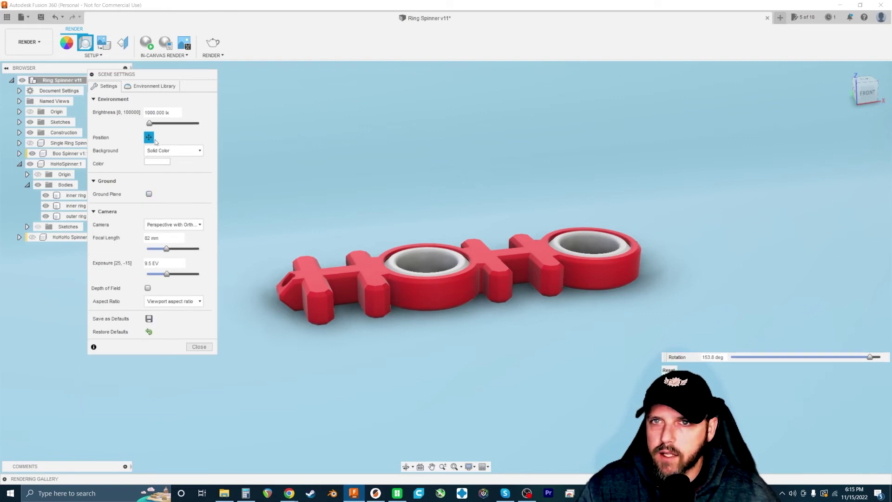
Step: Replace the scene's current environment with Grid Light from the Fusion 360 environment library
{"action": "left_click", "coordinate": [150, 87]}
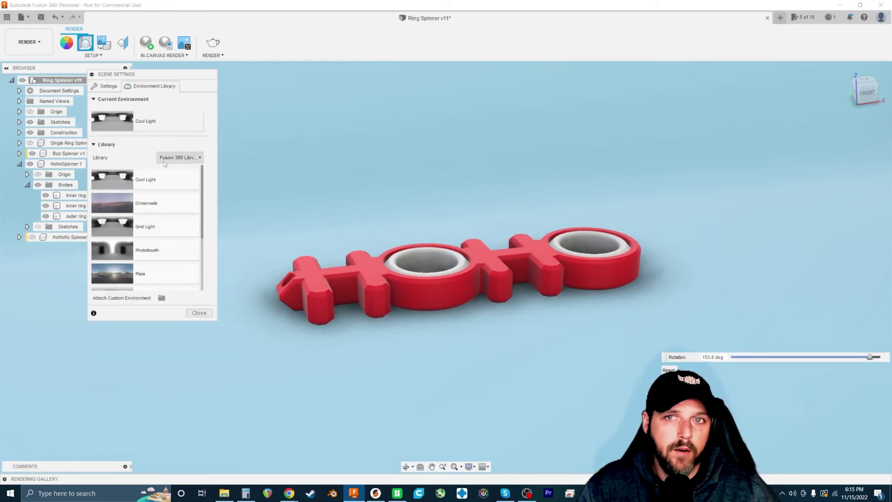
{"action": "scroll", "coordinate": [149, 177], "scroll_direction": "down", "scroll_amount": 1}
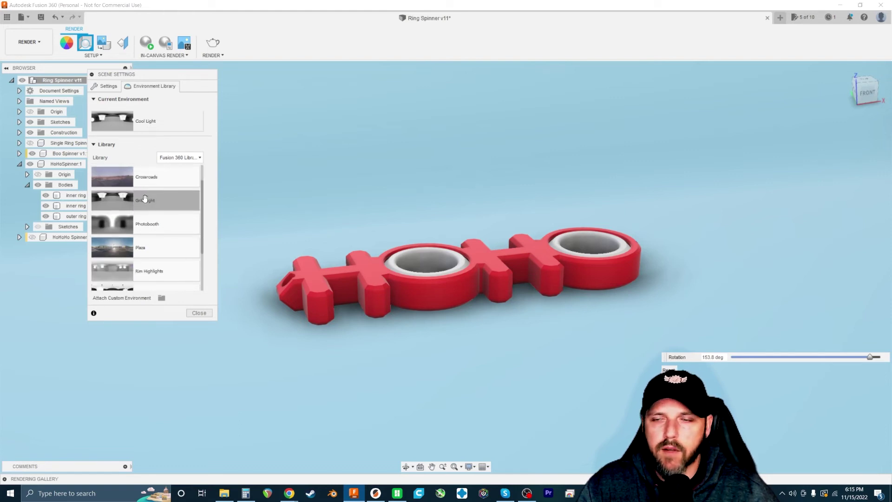
{"action": "left_click_drag", "start_coordinate": [147, 200], "coordinate": [385, 144]}
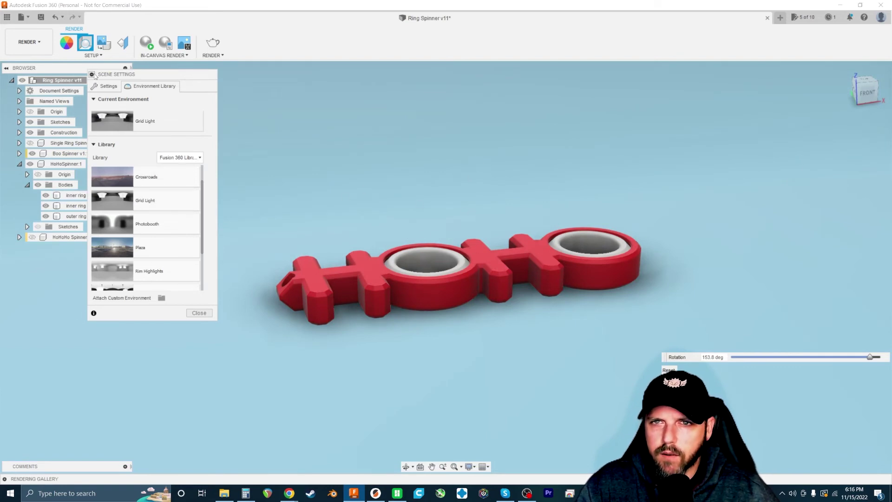
Step: Rotate the scene's lighting environment to about -22 degrees and close the scene settings
{"action": "left_click", "coordinate": [106, 86]}
{"action": "left_click", "coordinate": [149, 138]}
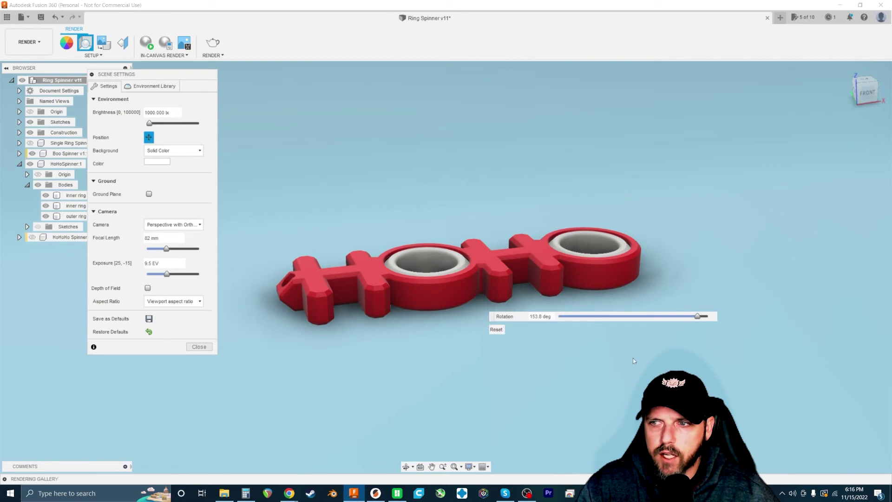
{"action": "left_click_drag", "start_coordinate": [697, 315], "coordinate": [624, 316]}
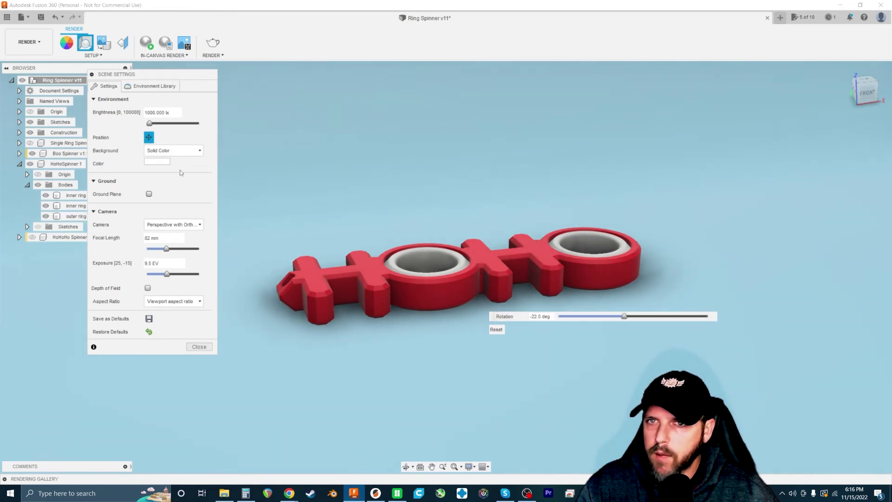
{"action": "left_click", "coordinate": [198, 347]}
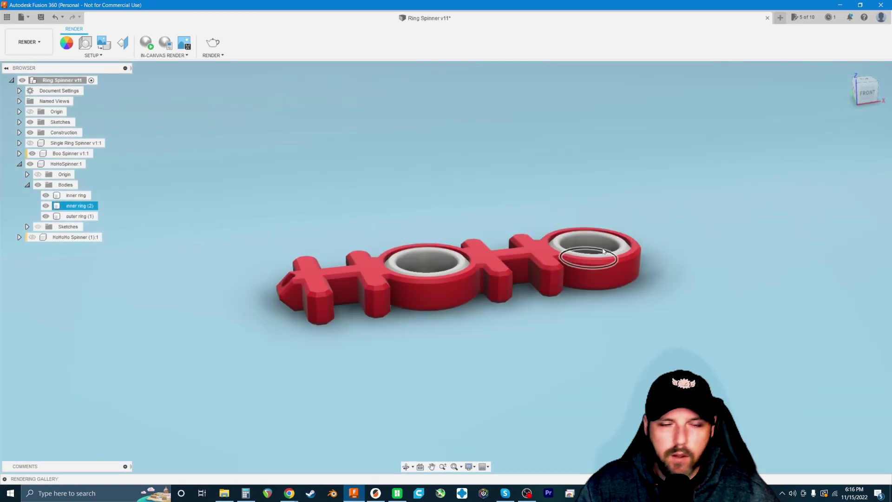
{"action": "left_click", "coordinate": [559, 232]}
{"action": "key", "text": "Escape"}
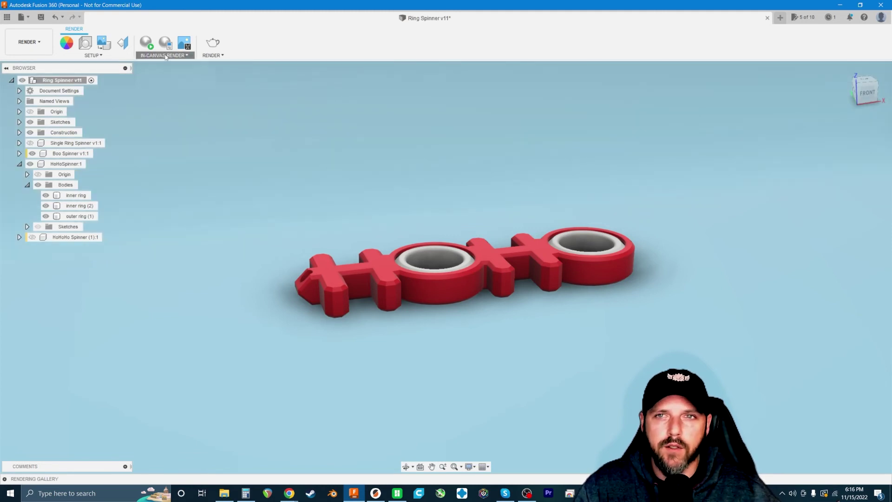
Step: Review the local render settings, including image size and the Standard(50) quality option, without starting a render
{"action": "left_click", "coordinate": [166, 55]}
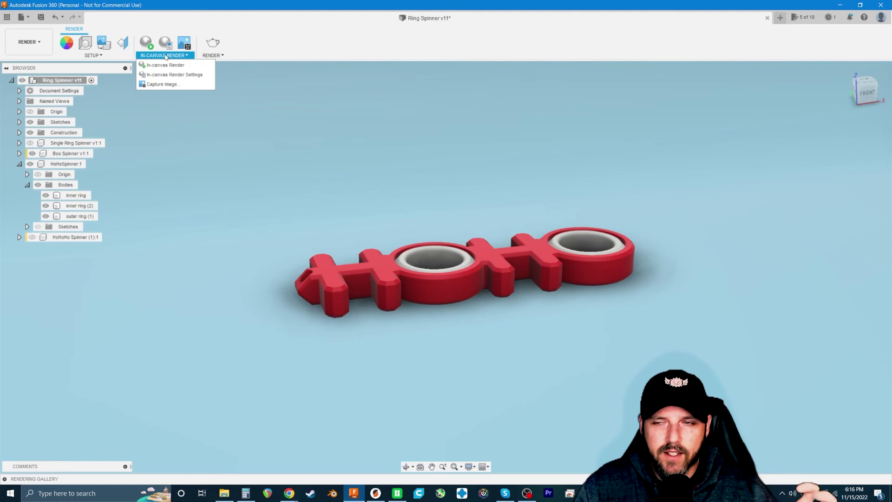
{"action": "left_click", "coordinate": [211, 55]}
{"action": "left_click", "coordinate": [213, 64]}
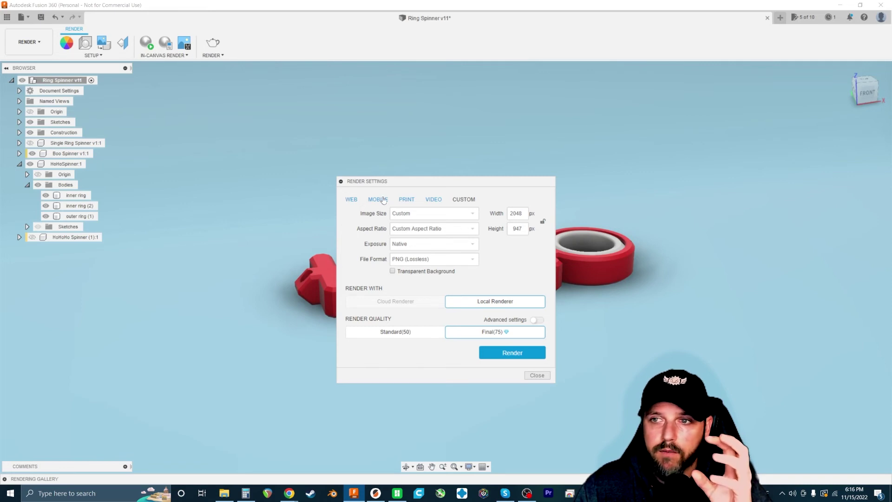
{"action": "left_click", "coordinate": [424, 214]}
{"action": "left_click", "coordinate": [424, 215]}
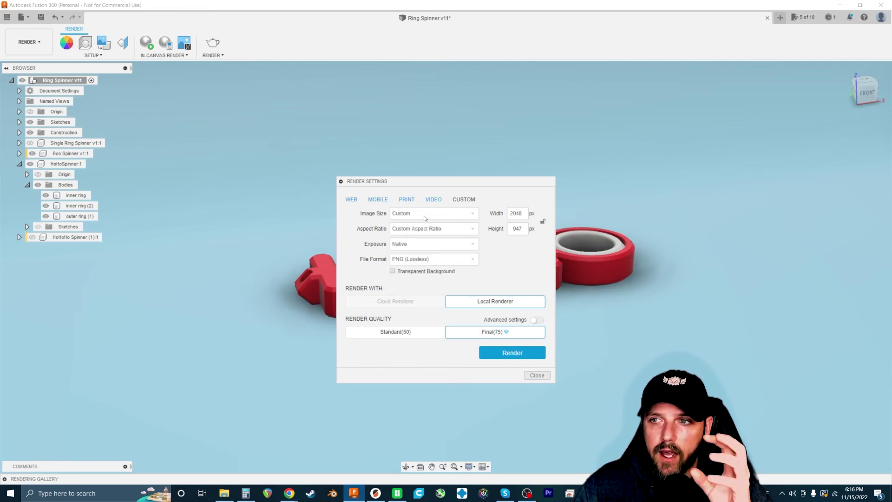
{"action": "left_click", "coordinate": [393, 333]}
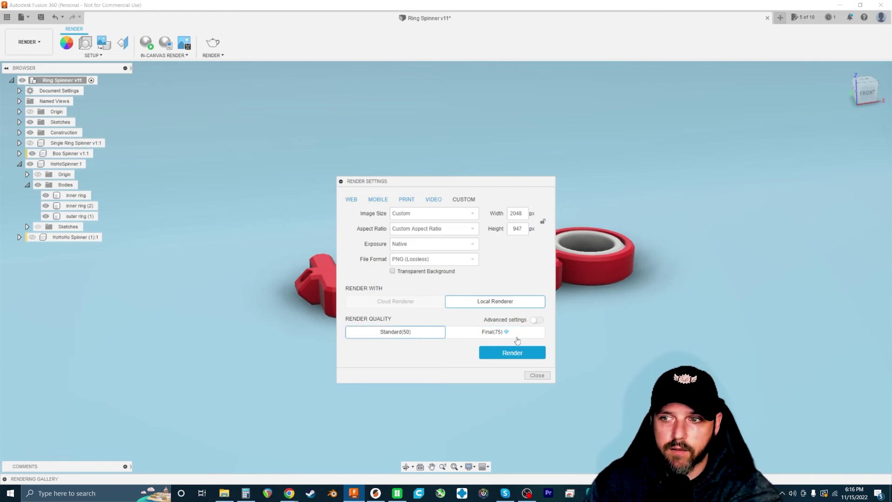
{"action": "left_click", "coordinate": [529, 375]}
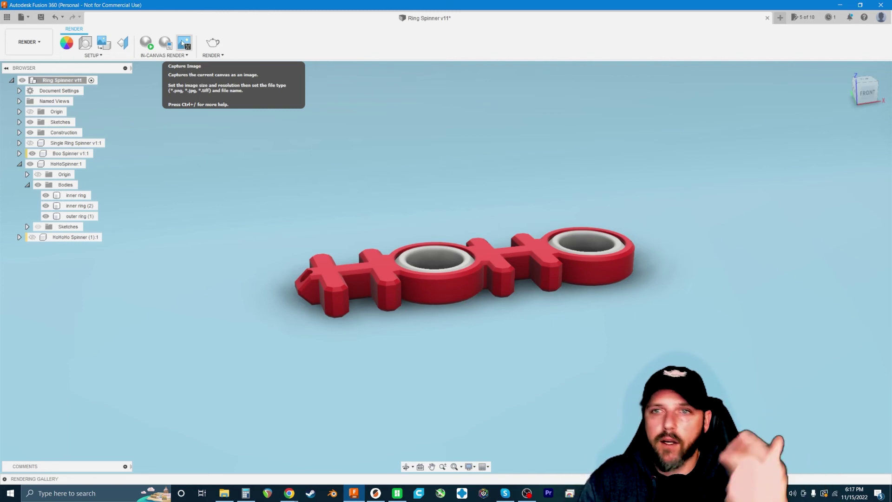
Step: Capture the canvas as a 1024 x 1024 image and save it as PNG file Ring Spinner v11 in the Pictures folder
{"action": "left_click", "coordinate": [182, 44]}
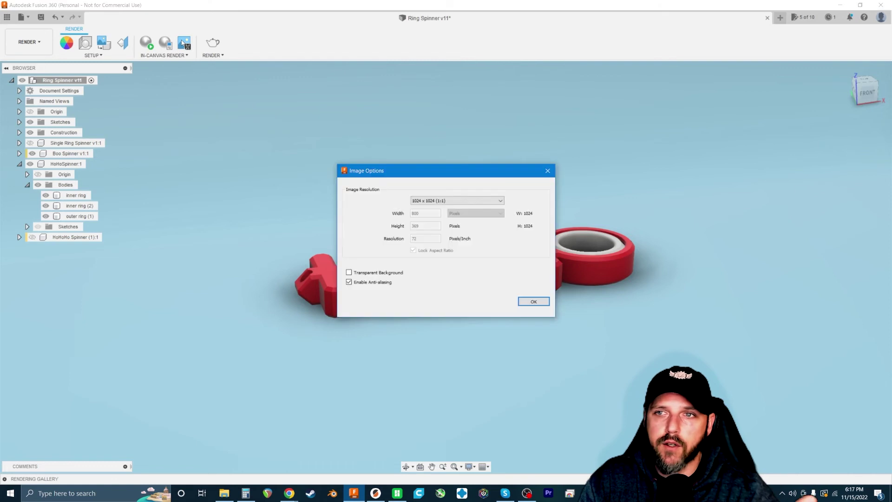
{"action": "left_click", "coordinate": [464, 201]}
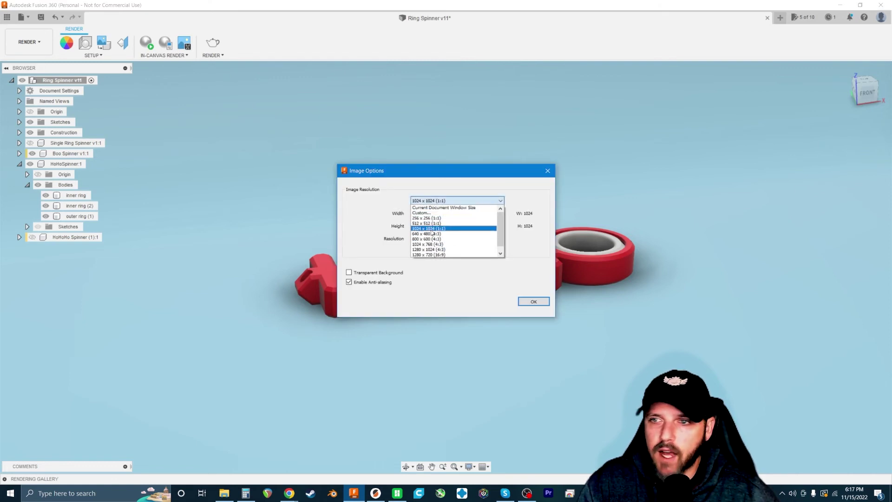
{"action": "left_click", "coordinate": [432, 229]}
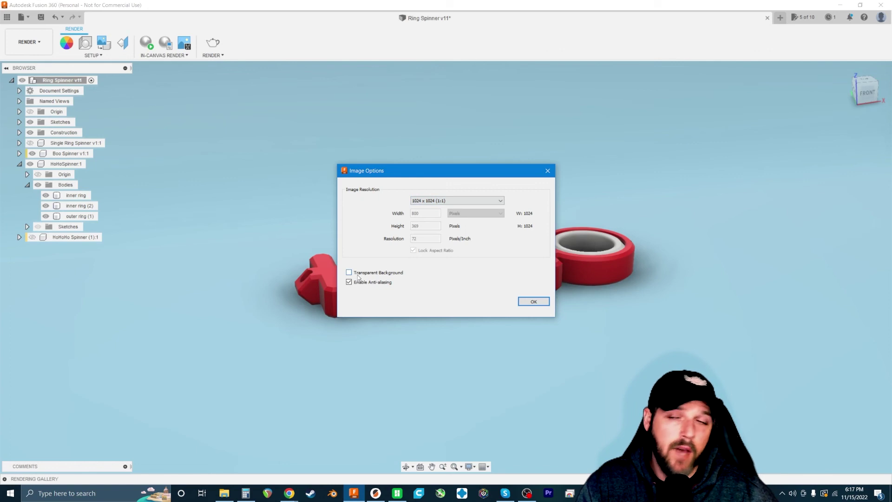
{"action": "left_click", "coordinate": [532, 301]}
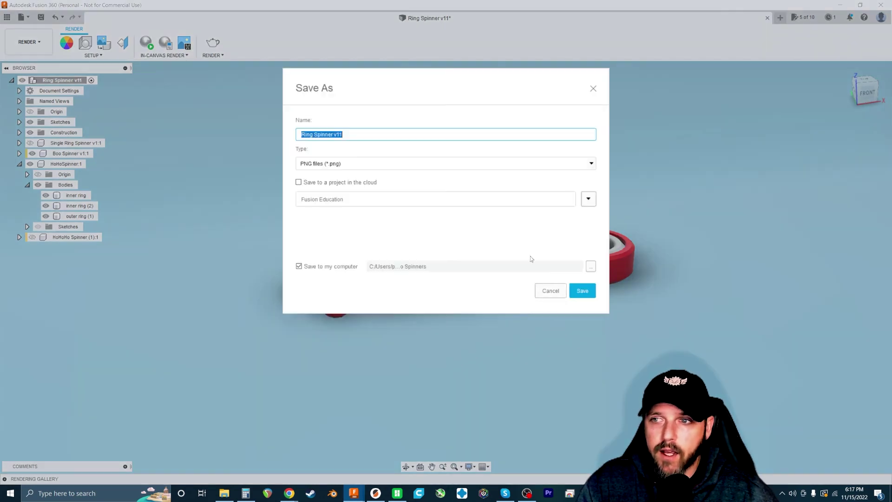
{"action": "left_click", "coordinate": [590, 266]}
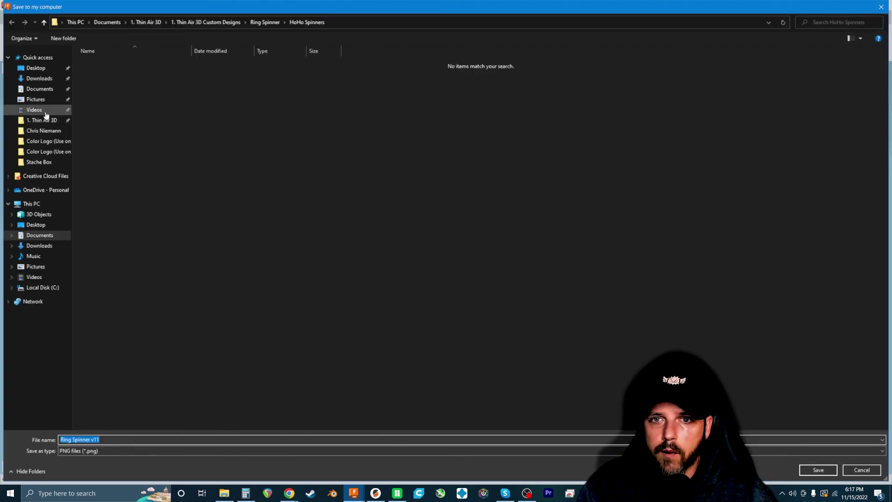
{"action": "left_click", "coordinate": [35, 99]}
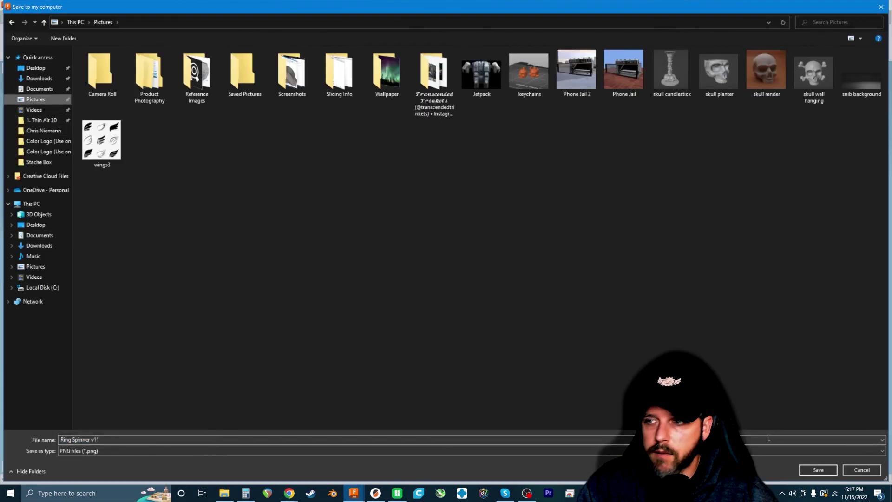
{"action": "left_click", "coordinate": [818, 470]}
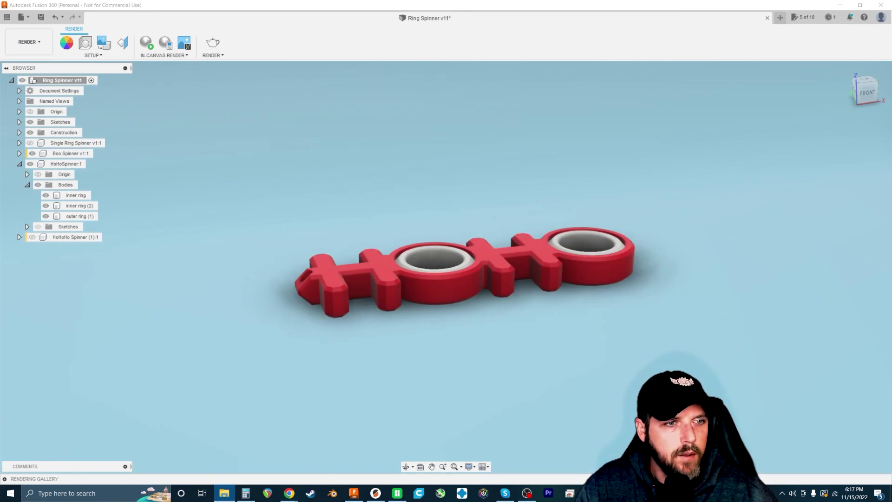
Step: Switch to File Explorer, inspect the captured Ring Spinner v11 image enlarged, and close the image and folder windows
{"action": "key", "text": "super+e"}
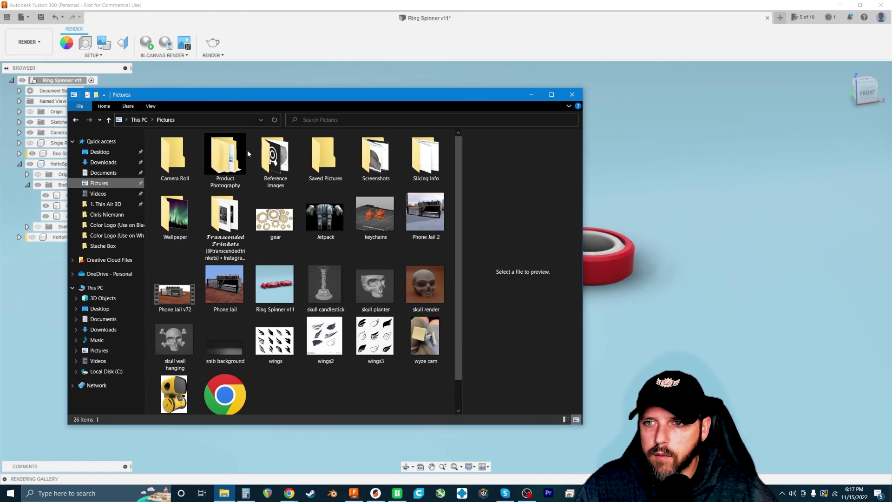
{"action": "double_click", "coordinate": [274, 285]}
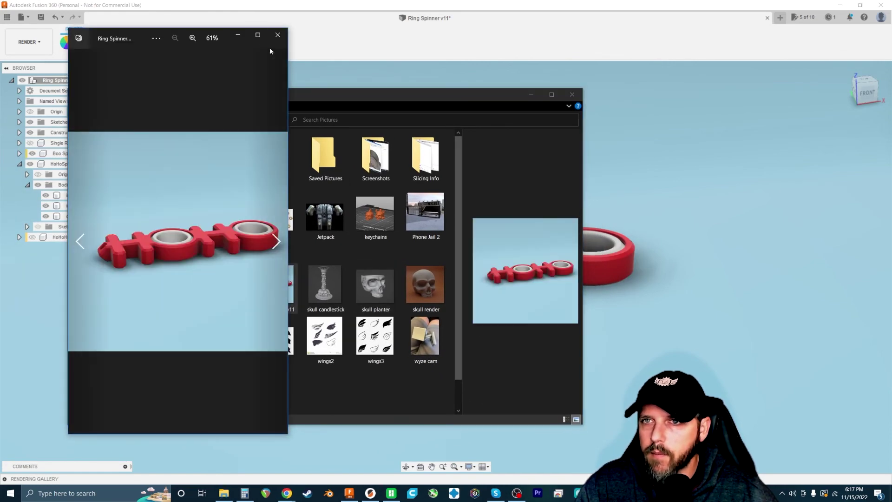
{"action": "left_click", "coordinate": [257, 35]}
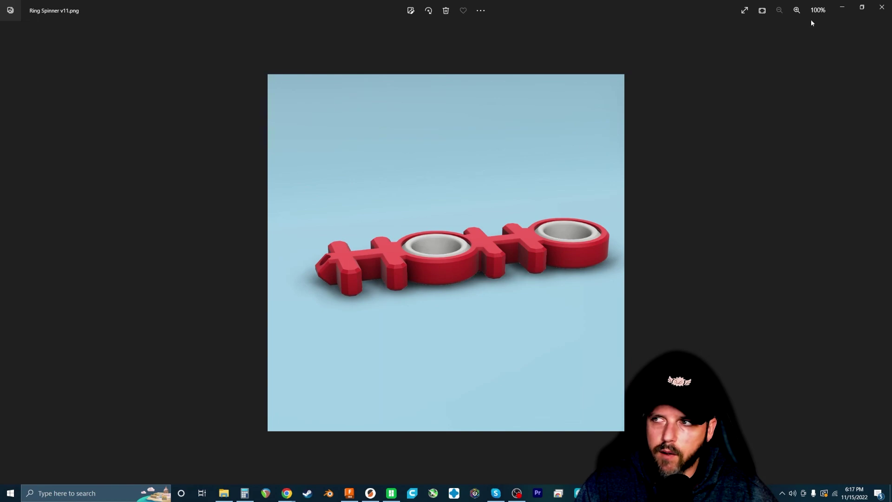
{"action": "left_click", "coordinate": [881, 7]}
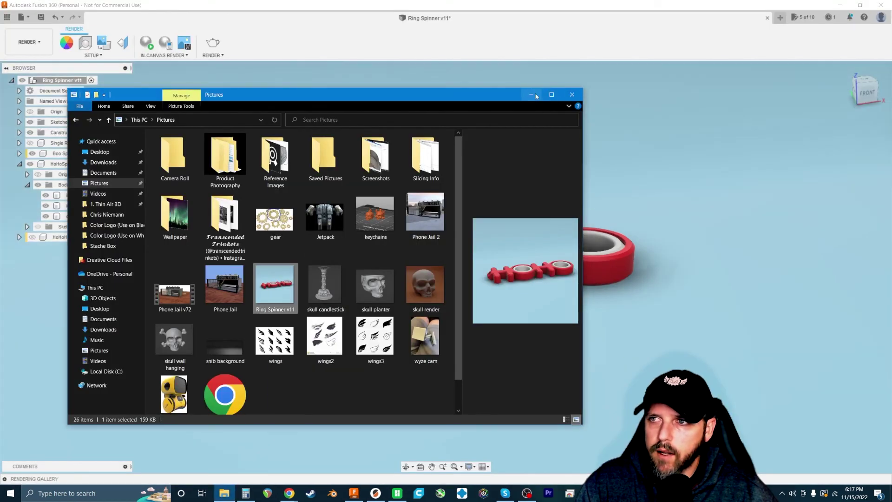
{"action": "left_click", "coordinate": [572, 95]}
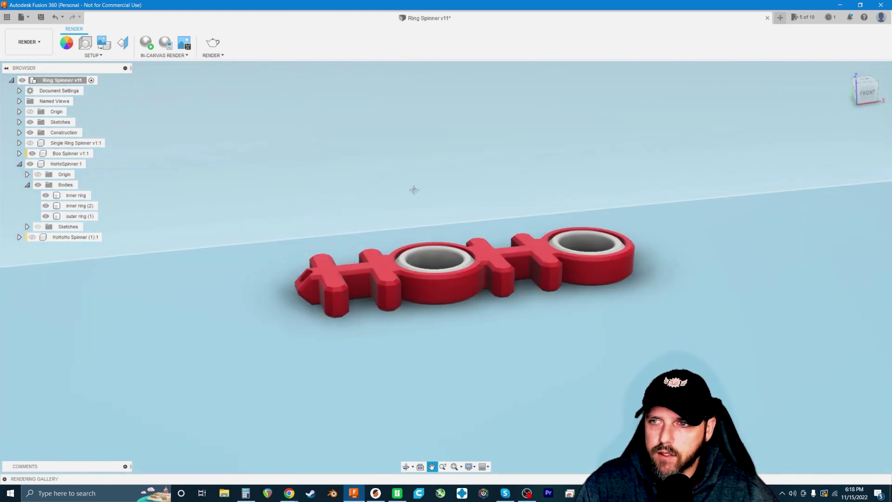
Step: Reframe the spinner closer to the center and recapture the canvas, replacing Ring Spinner v11.png in the Pictures folder
{"action": "left_click_drag", "start_coordinate": [413, 190], "coordinate": [399, 191]}
{"action": "key", "text": "Escape"}
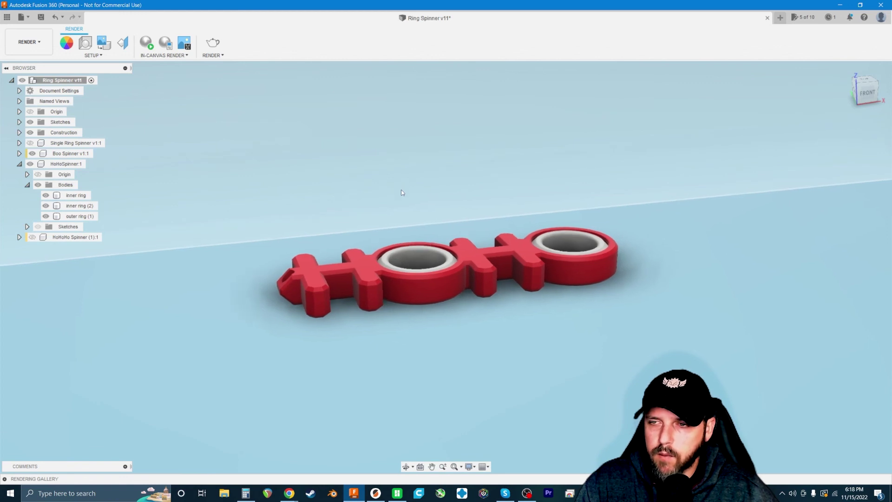
{"action": "scroll", "coordinate": [400, 191], "scroll_direction": "down", "scroll_amount": 2}
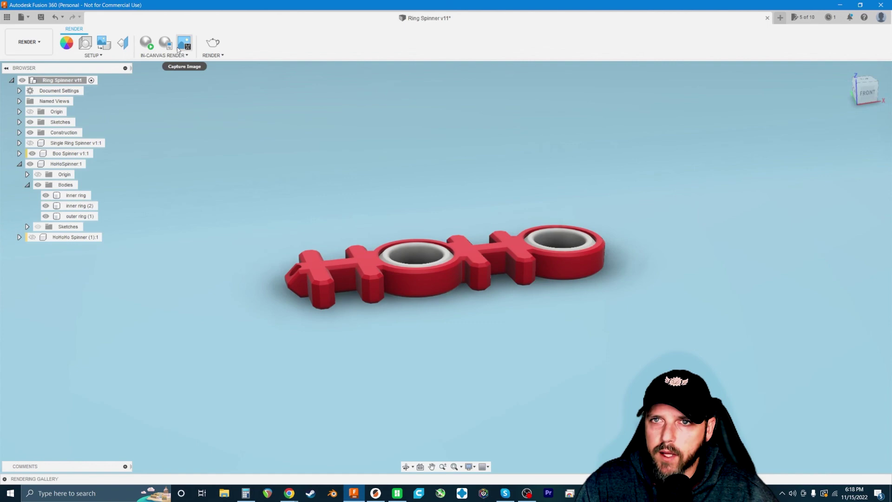
{"action": "left_click", "coordinate": [184, 42]}
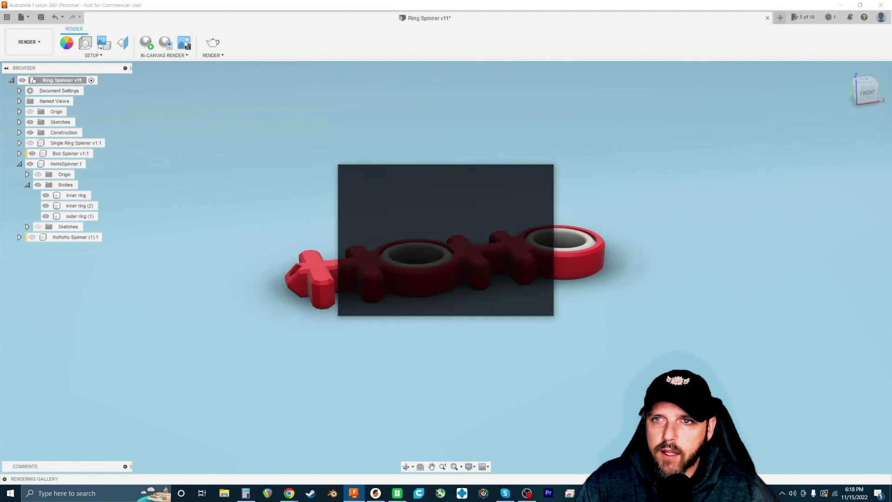
{"action": "left_click", "coordinate": [533, 301]}
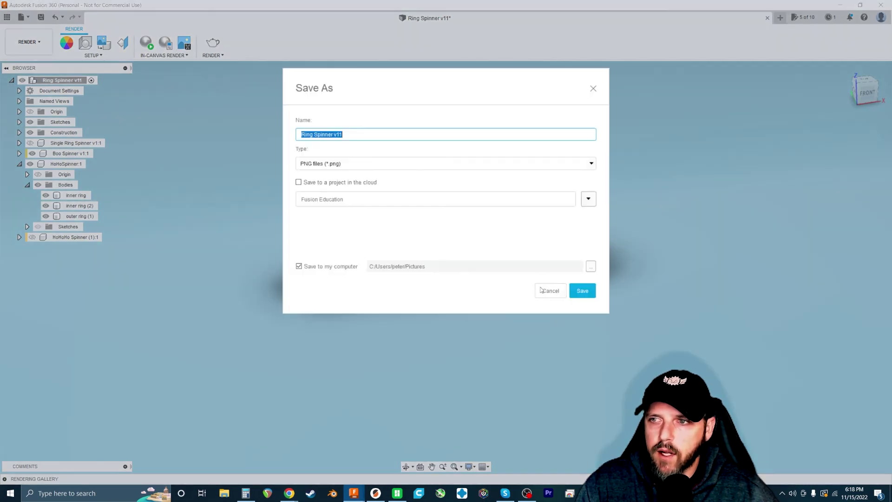
{"action": "left_click", "coordinate": [591, 267]}
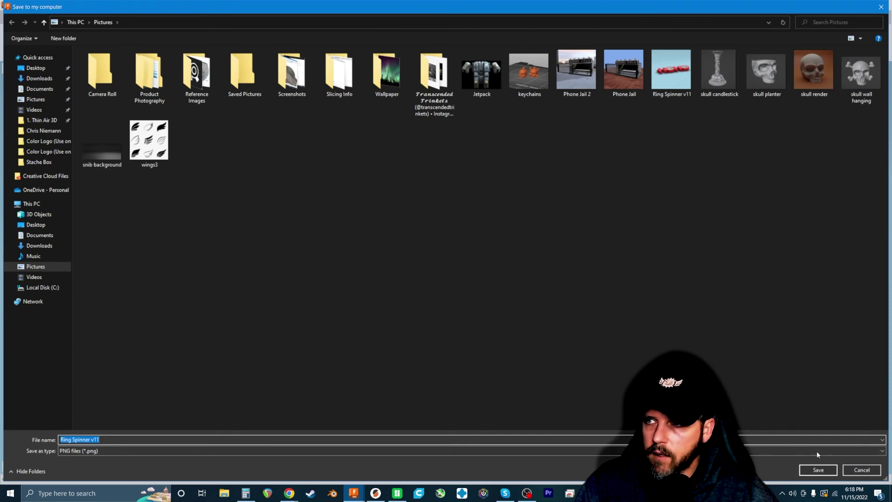
{"action": "left_click", "coordinate": [671, 71]}
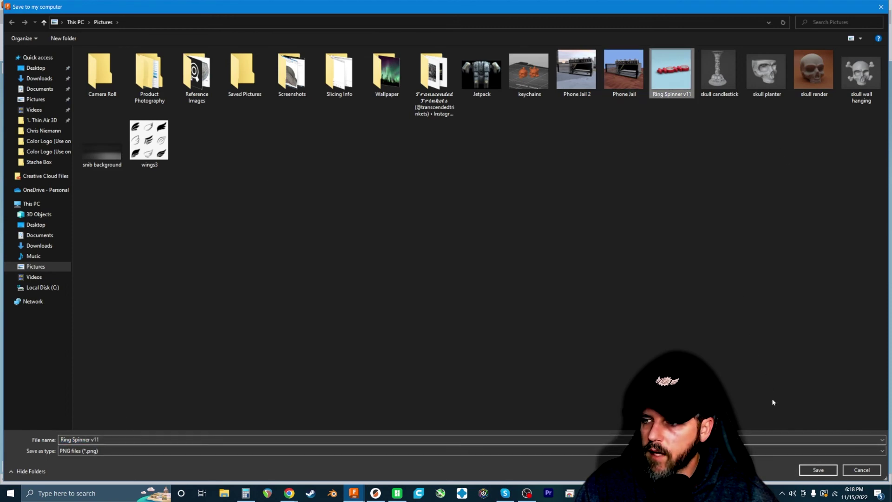
{"action": "left_click", "coordinate": [818, 470]}
{"action": "left_click", "coordinate": [467, 249]}
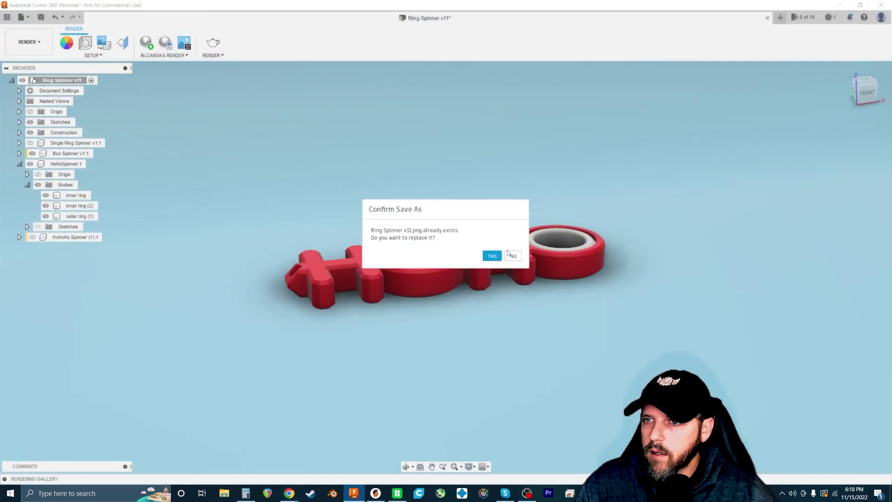
{"action": "left_click", "coordinate": [491, 255]}
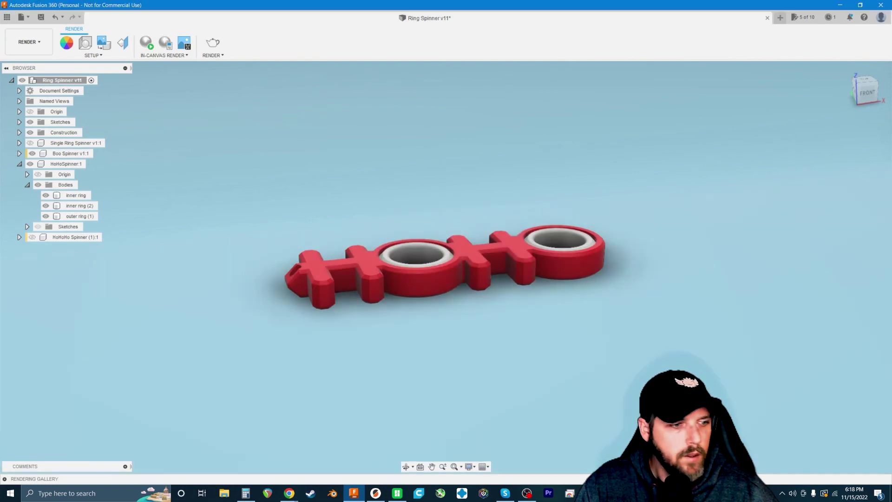
Step: Switch to File Explorer and open the recaptured Ring Spinner v11 image from the Pictures folder to check its framing
{"action": "left_click", "coordinate": [224, 493]}
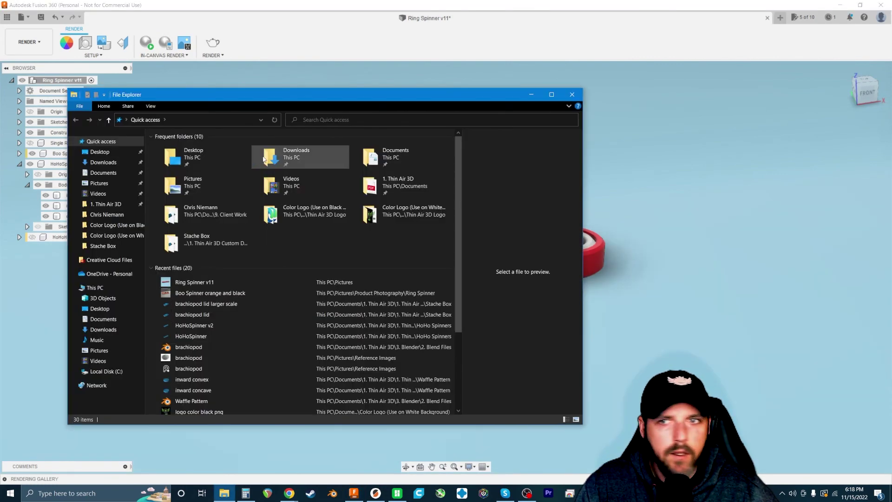
{"action": "double_click", "coordinate": [202, 175]}
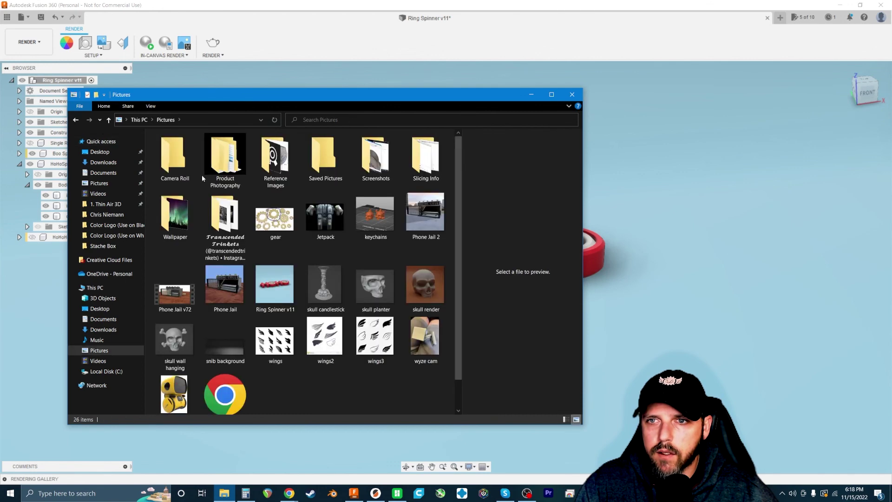
{"action": "double_click", "coordinate": [274, 283]}
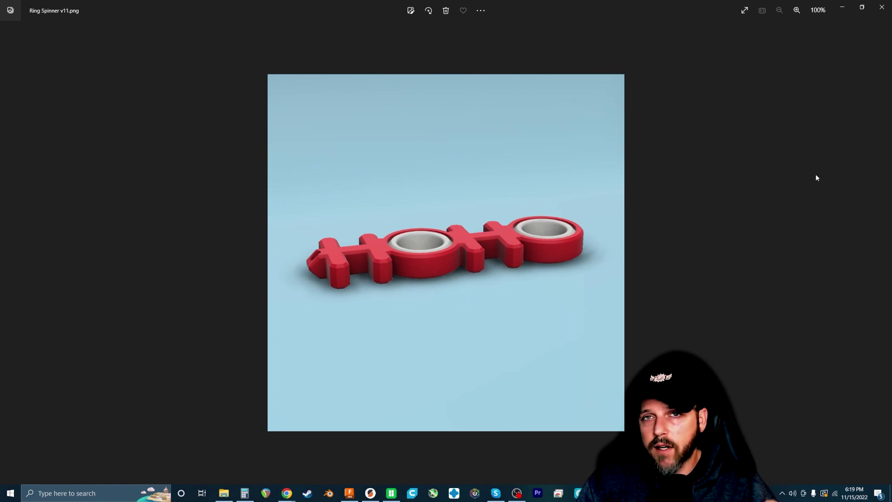
Step: Close the Ring Spinner v11 image and the Pictures folder window to return to Fusion 360
{"action": "left_click", "coordinate": [881, 7]}
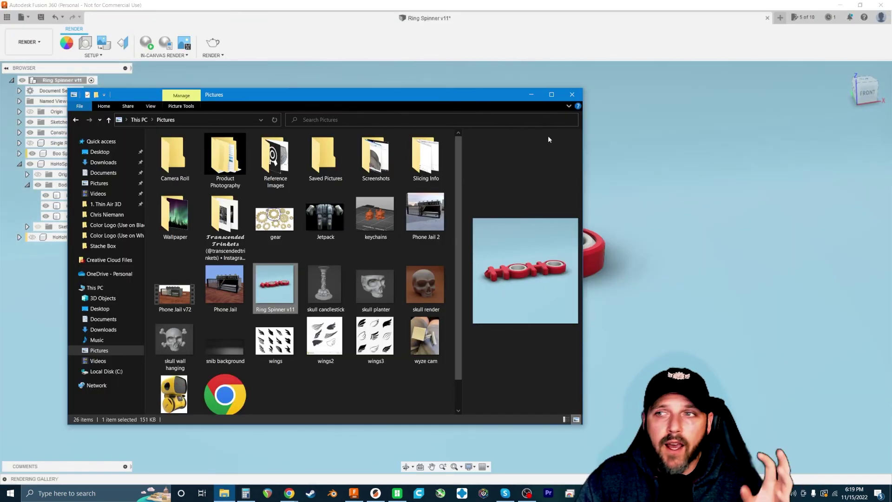
{"action": "left_click", "coordinate": [572, 95]}
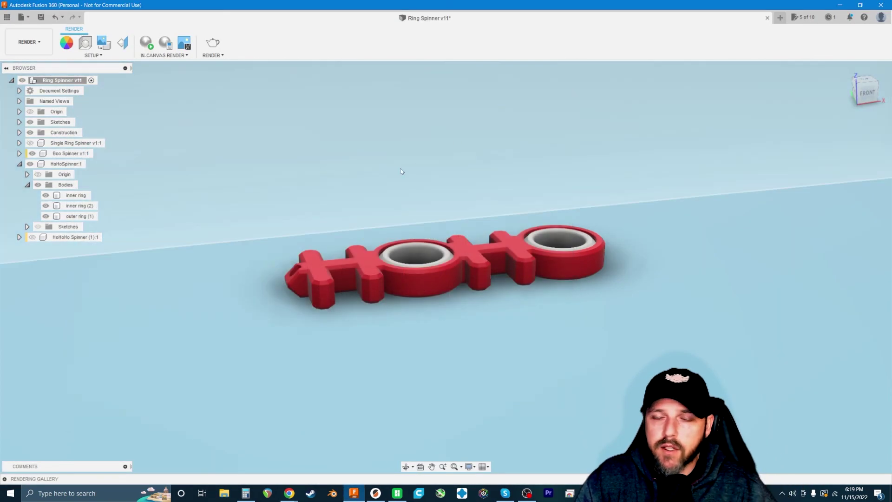
{"action": "scroll", "coordinate": [398, 163], "scroll_direction": "down", "scroll_amount": 1}
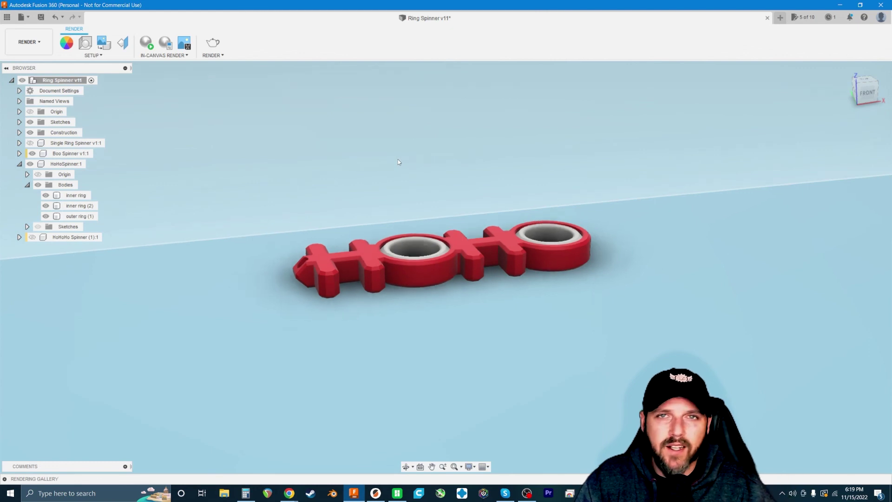
{"action": "scroll", "coordinate": [403, 117], "scroll_direction": "down", "scroll_amount": 1}
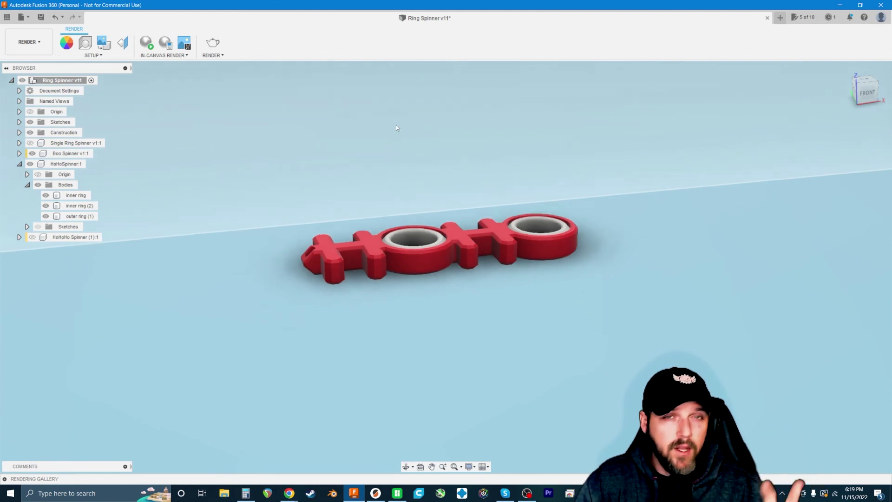
{"action": "scroll", "coordinate": [396, 125], "scroll_direction": "down", "scroll_amount": 1}
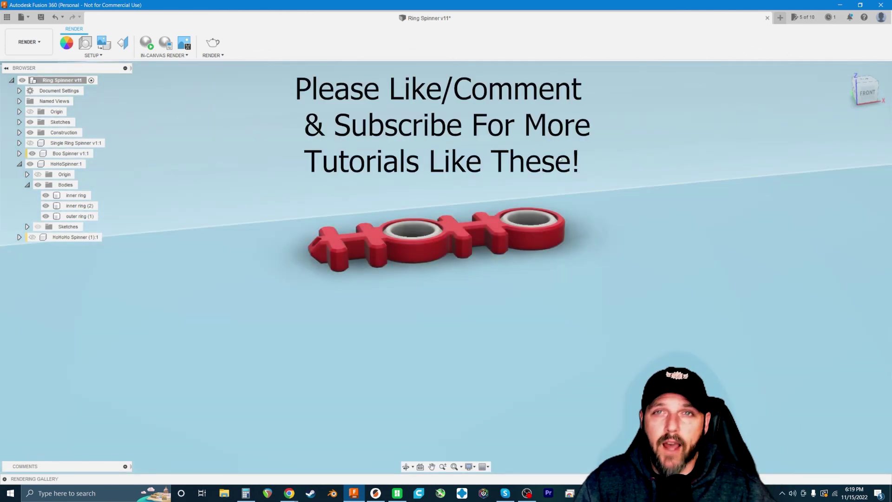
{"action": "scroll", "coordinate": [557, 160], "scroll_direction": "up", "scroll_amount": 1}
{"action": "middle_click_drag", "start_coordinate": [496, 181], "coordinate": [501, 200], "text": "shift"}
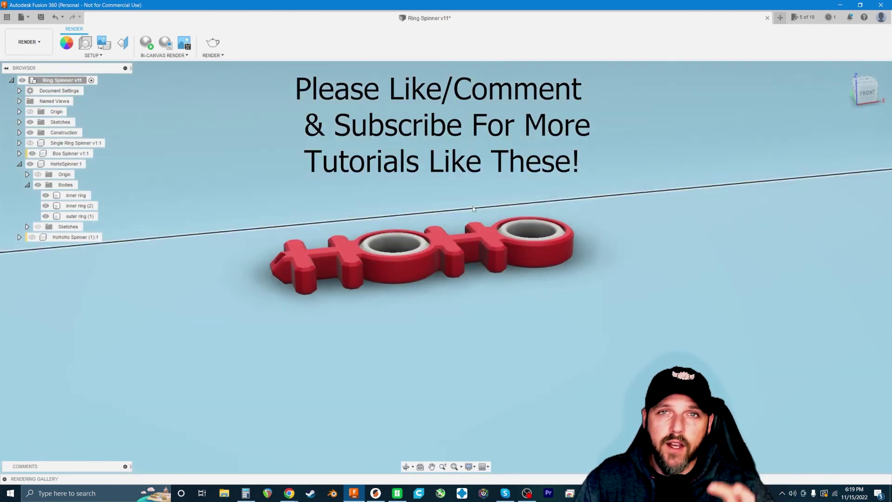